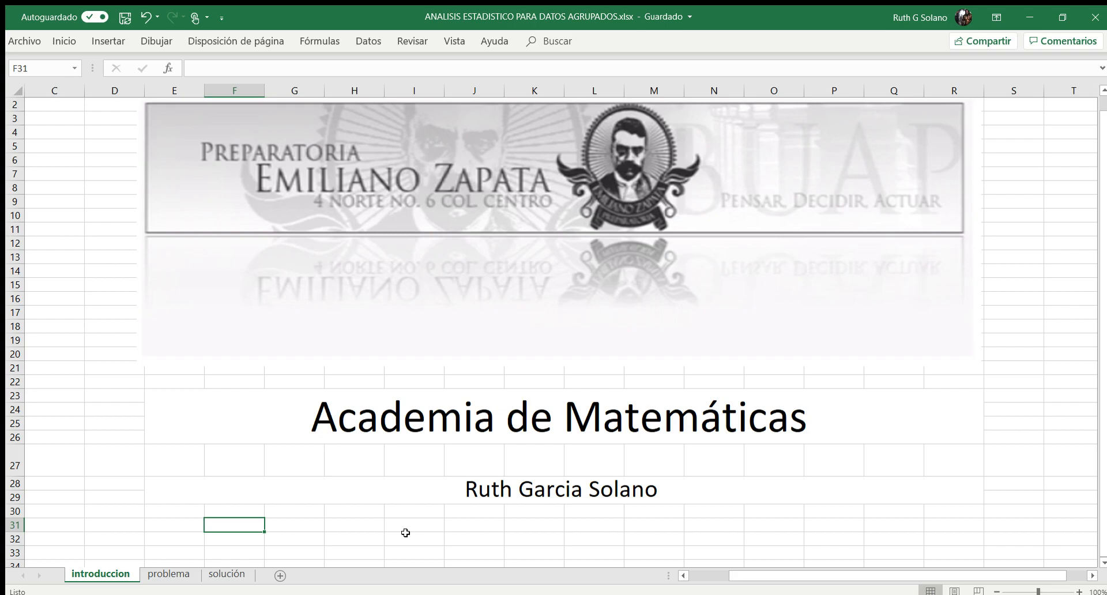
Step: On the problema sheet, enter the label "n =" in cell G28, beside the sample size of 32.00
{"action": "left_click", "coordinate": [171, 575]}
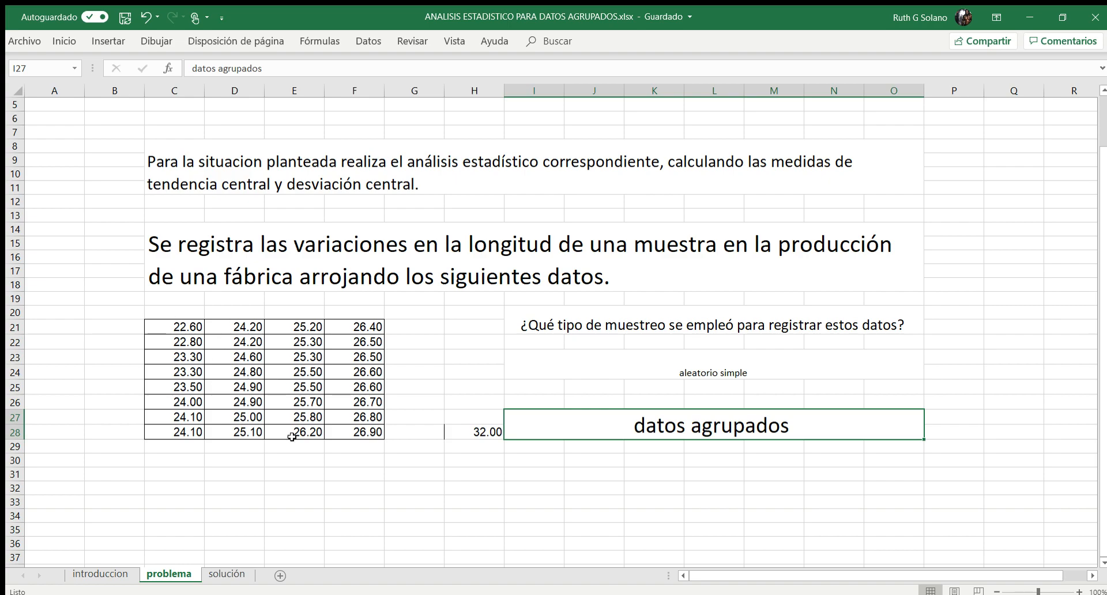
{"action": "left_click", "coordinate": [427, 437]}
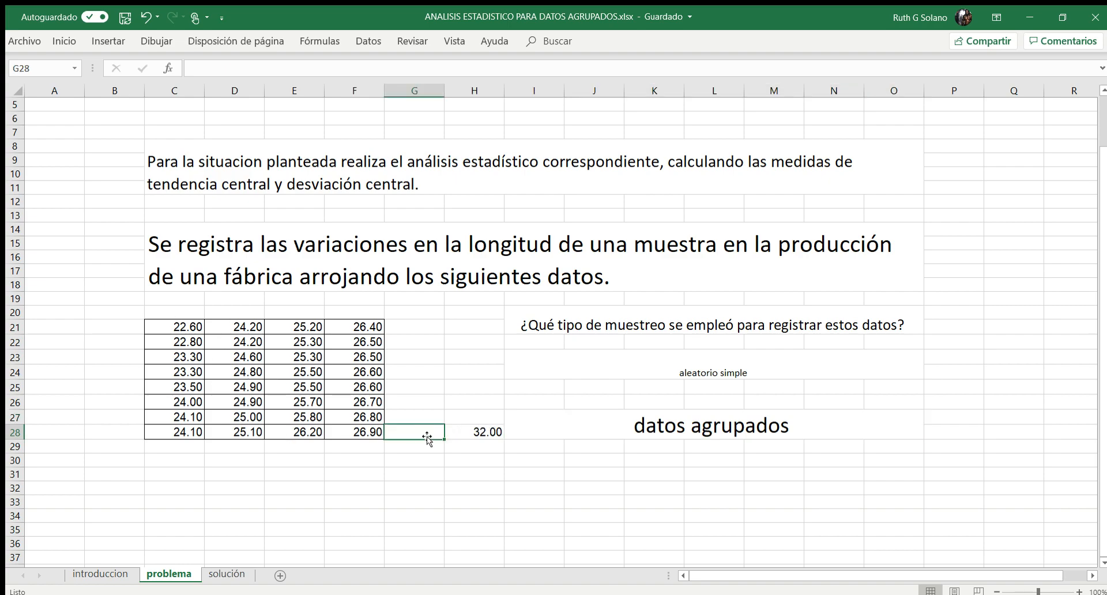
{"action": "type", "text": "N"}
{"action": "key", "text": "BackSpace"}
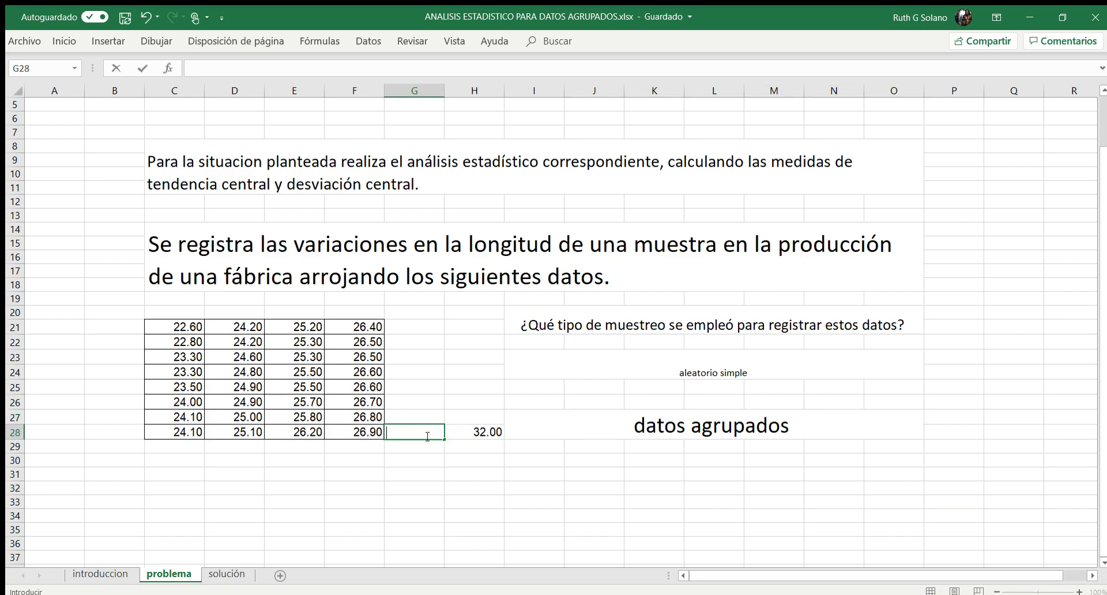
{"action": "type", "text": "n ="}
{"action": "left_click", "coordinate": [484, 450]}
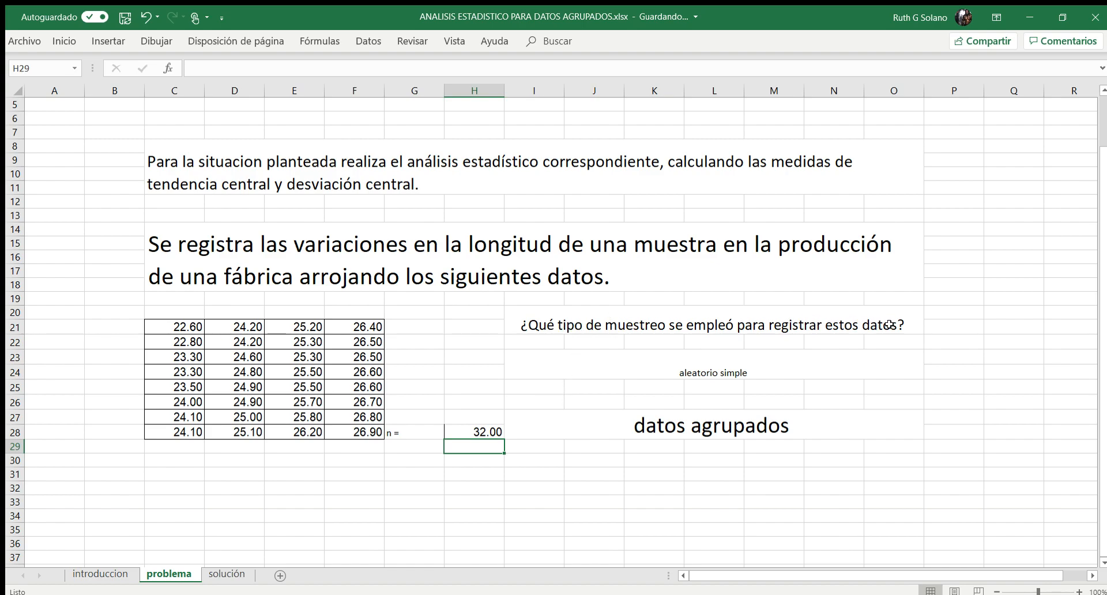
{"action": "left_click", "coordinate": [738, 380]}
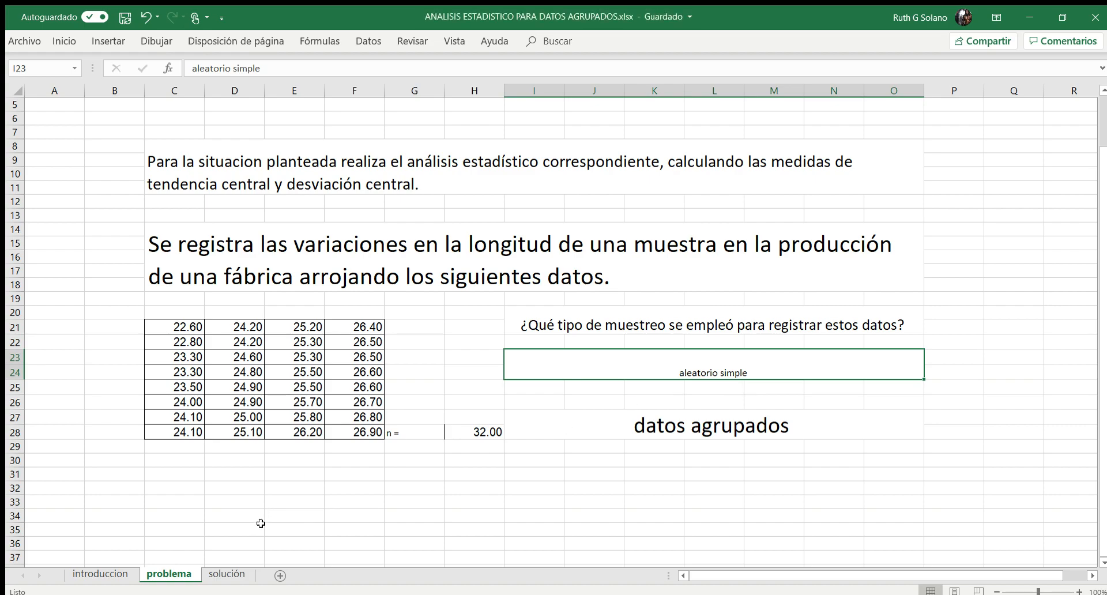
Step: On the solución sheet, try to enter the NUMERO DE CLASES formula =1+(3.3 LOG(32)) in cell E1
{"action": "left_click", "coordinate": [225, 574]}
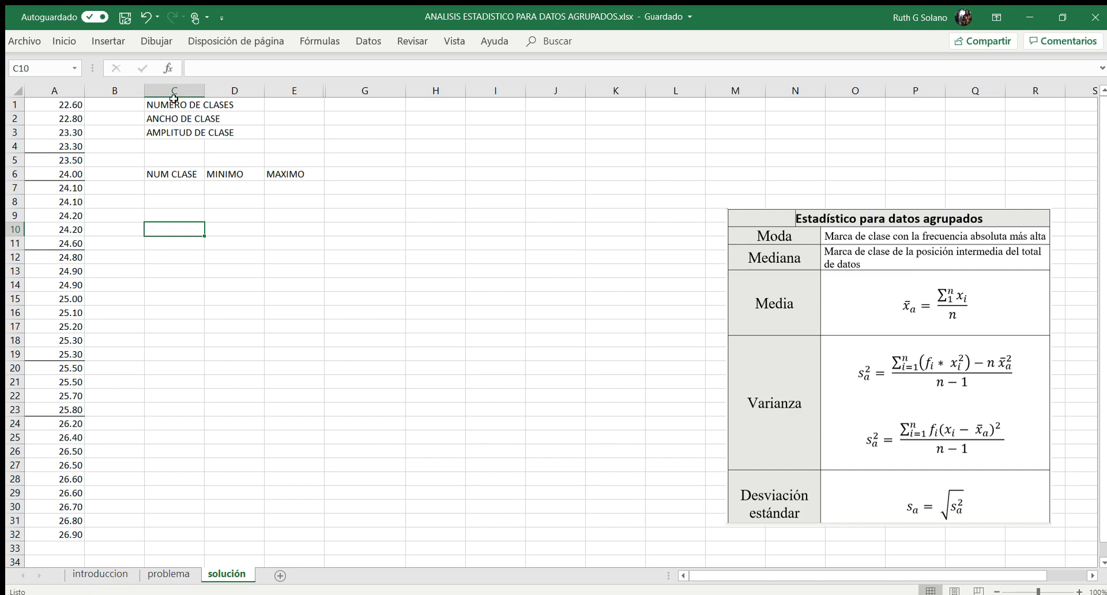
{"action": "left_click", "coordinate": [168, 103]}
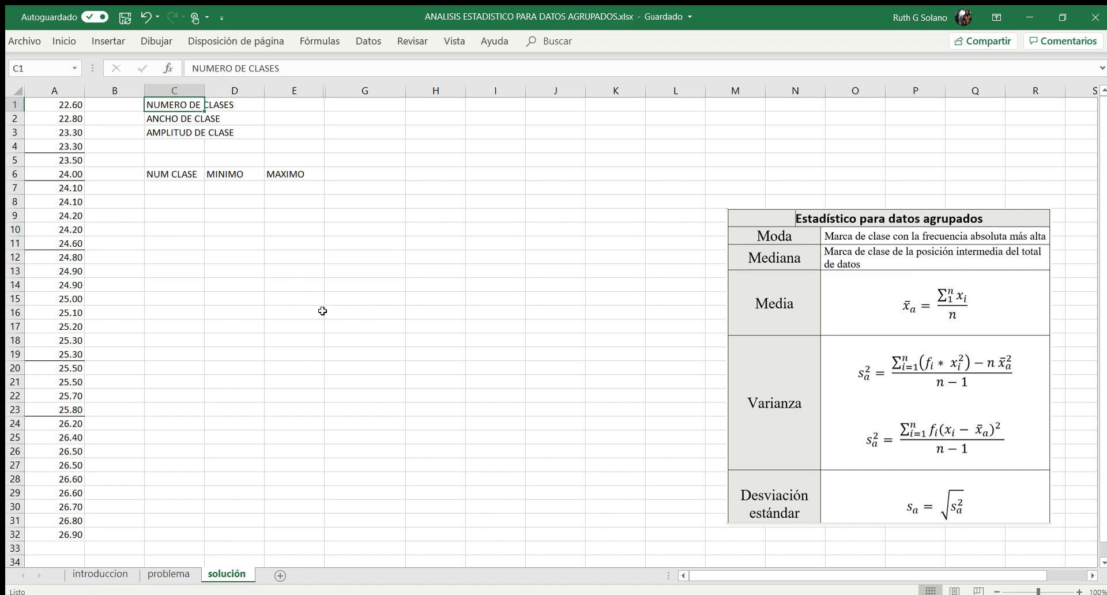
{"action": "key", "text": "Right"}
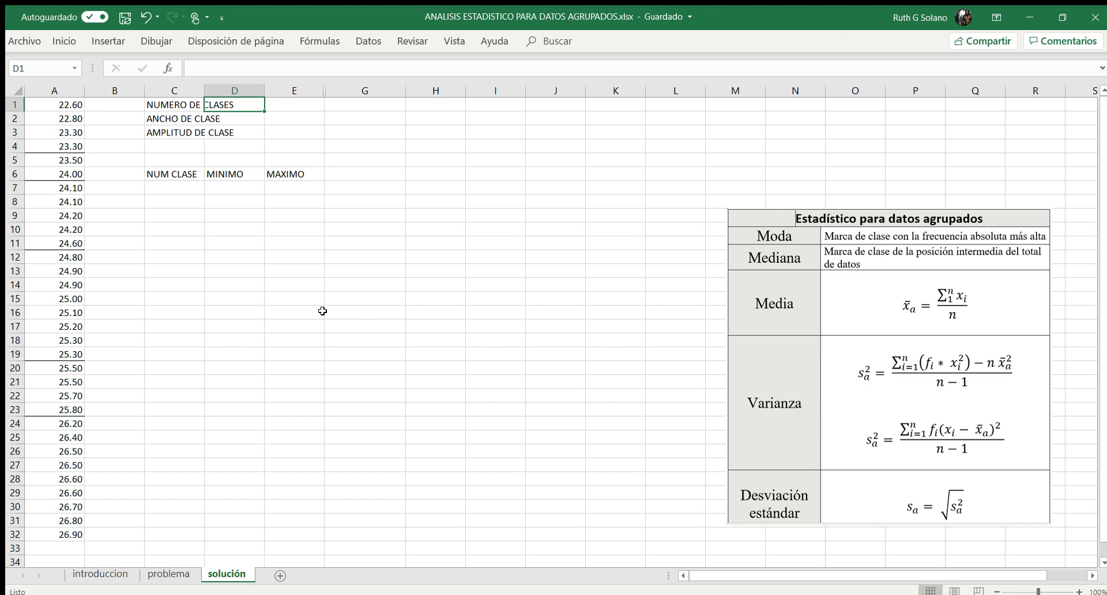
{"action": "key", "text": "Right"}
{"action": "key", "text": "Left"}
{"action": "key", "text": "Right"}
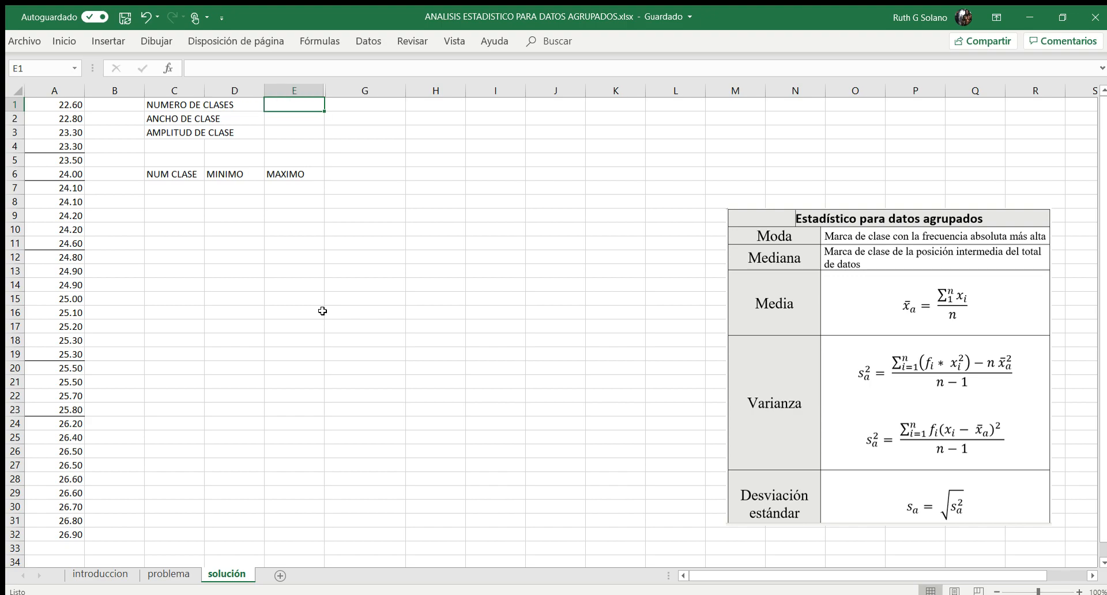
{"action": "type", "text": "=1"}
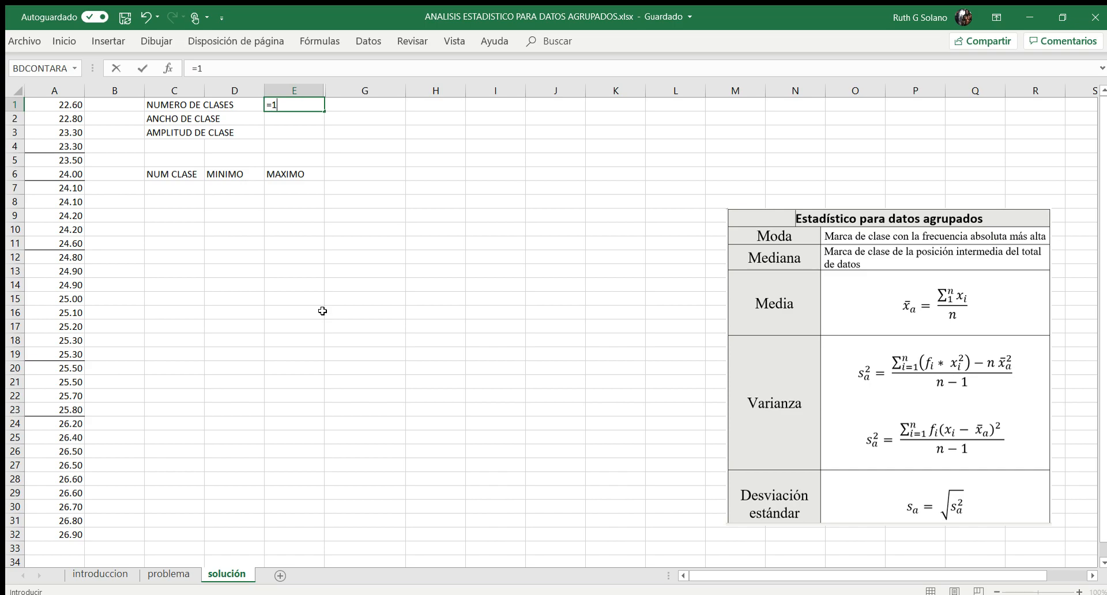
{"action": "type", "text": "+(3.3 LOG(32))"}
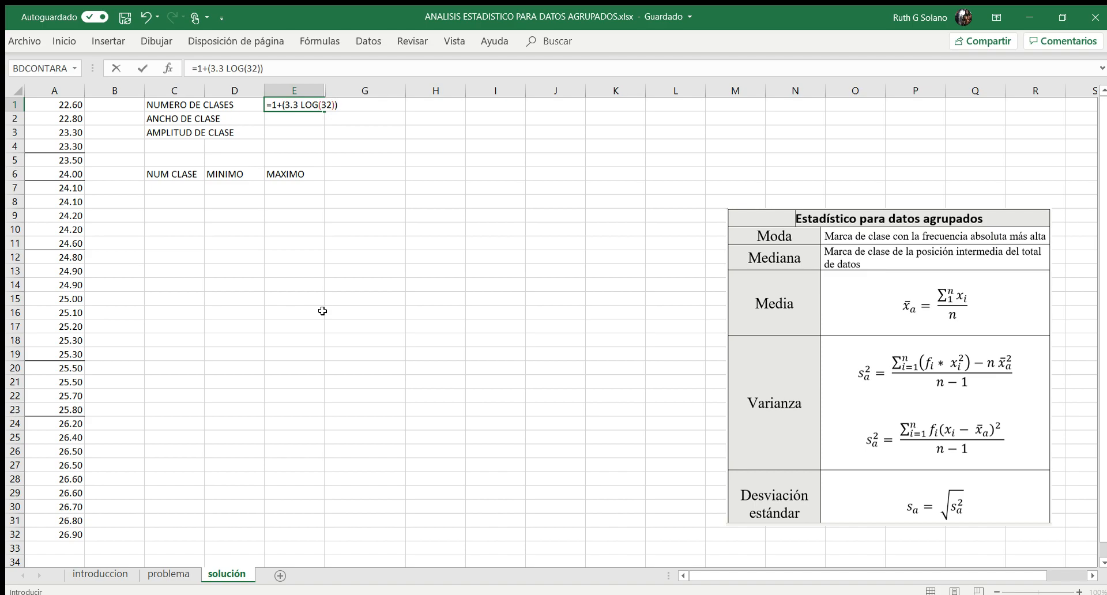
{"action": "key", "text": "Return"}
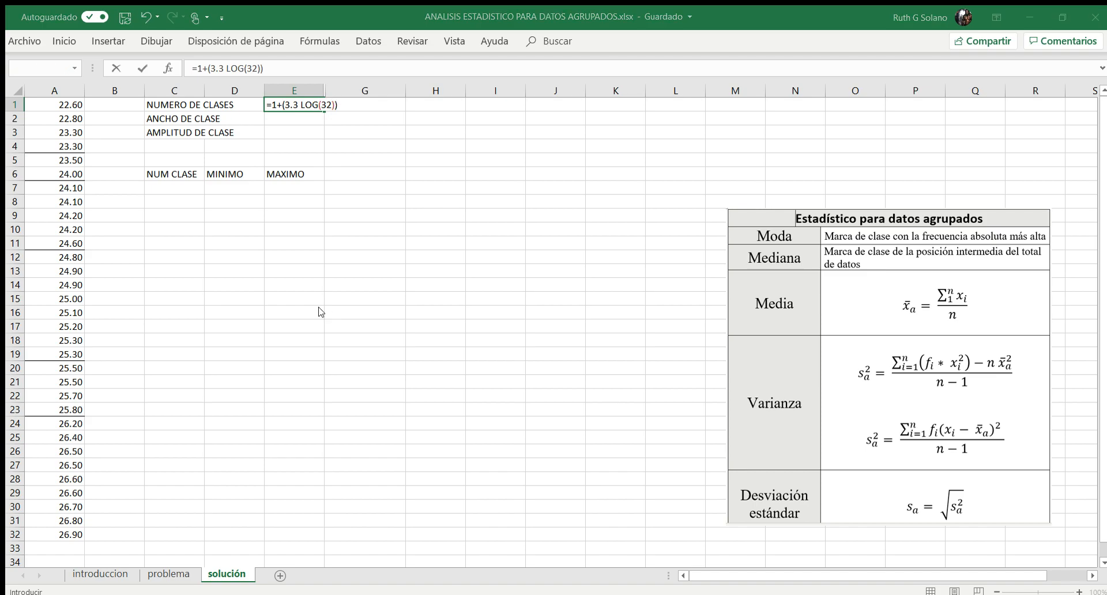
{"action": "key", "text": "Return"}
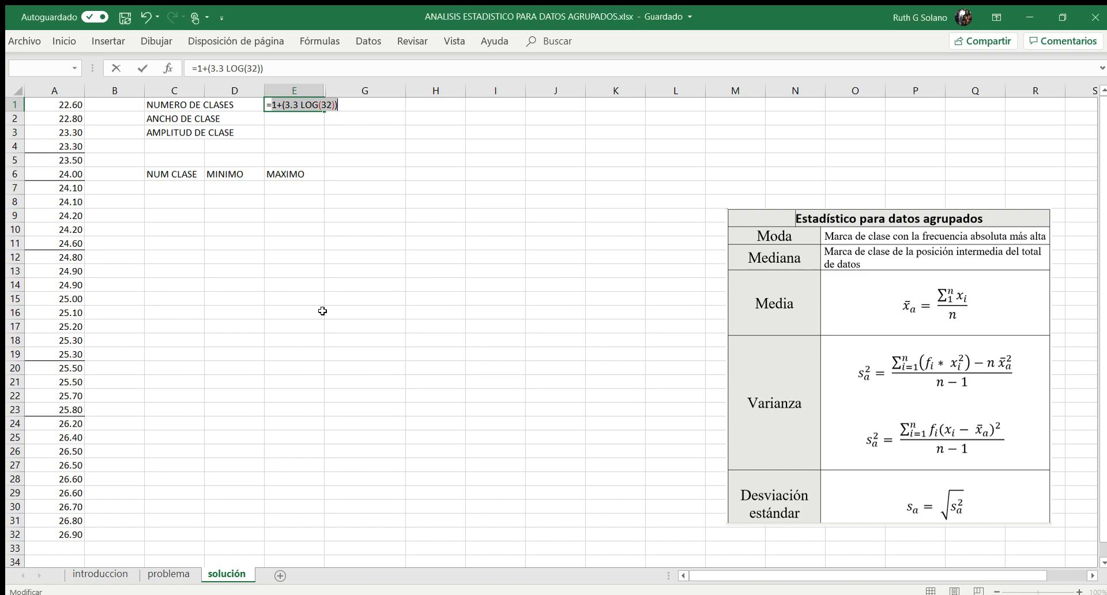
Step: Correct the formula in E1 to =1+(3.3* LOG(32)) by adding the missing multiplication sign
{"action": "key", "text": "Left"}
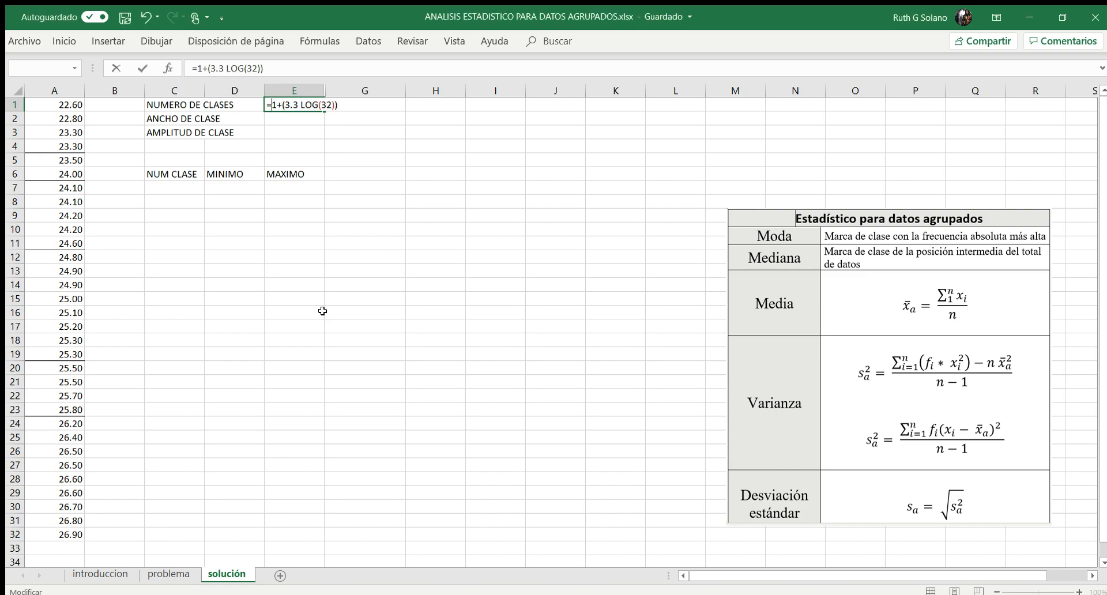
{"action": "key", "text": "Right"}
{"action": "key", "text": "Right"}
{"action": "key", "text": "Right"}
{"action": "type", "text": "*"}
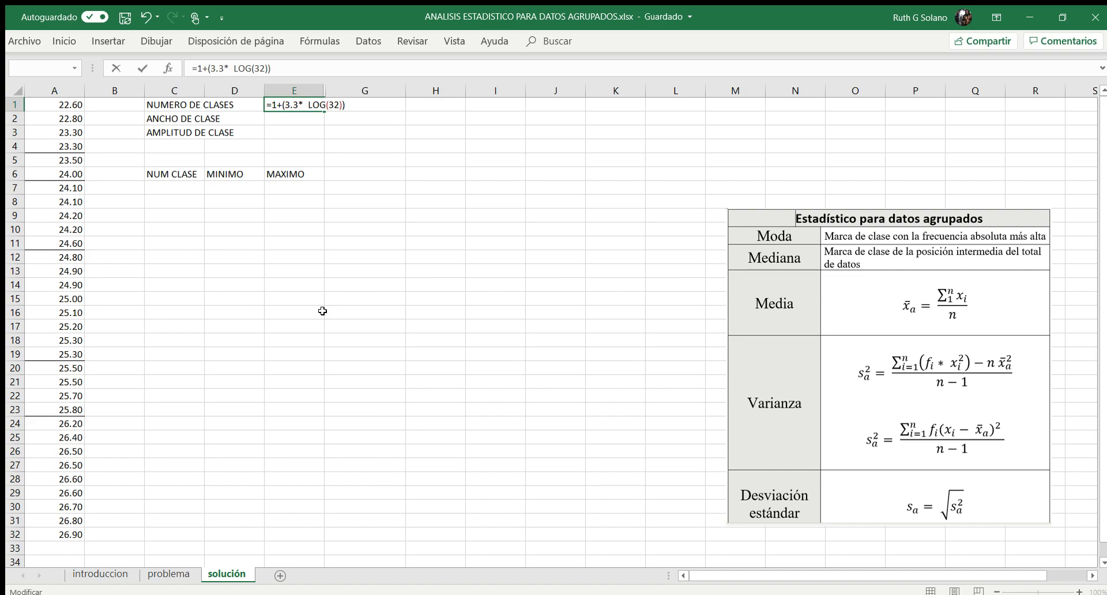
{"action": "key", "text": "Return"}
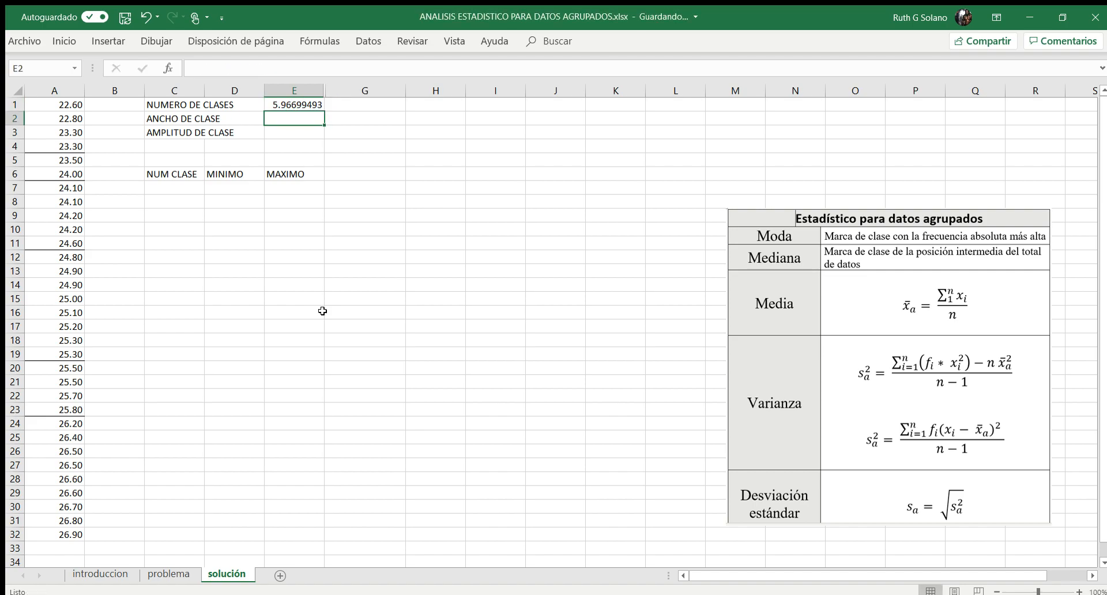
Step: Enter the rounded number of classes, 6, in cell G1
{"action": "key", "text": "Up"}
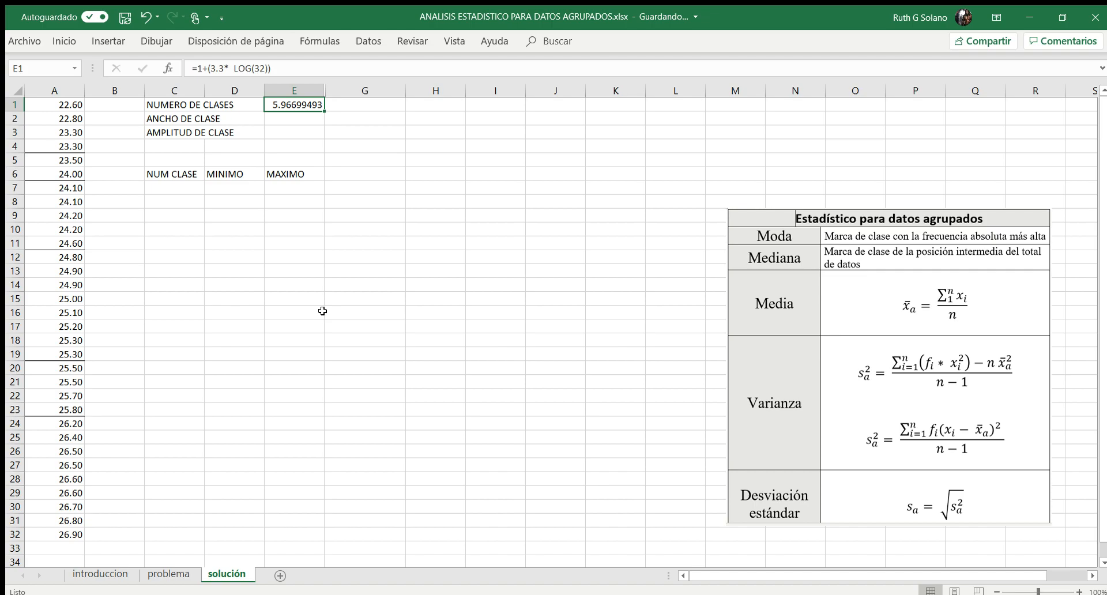
{"action": "key", "text": "Right"}
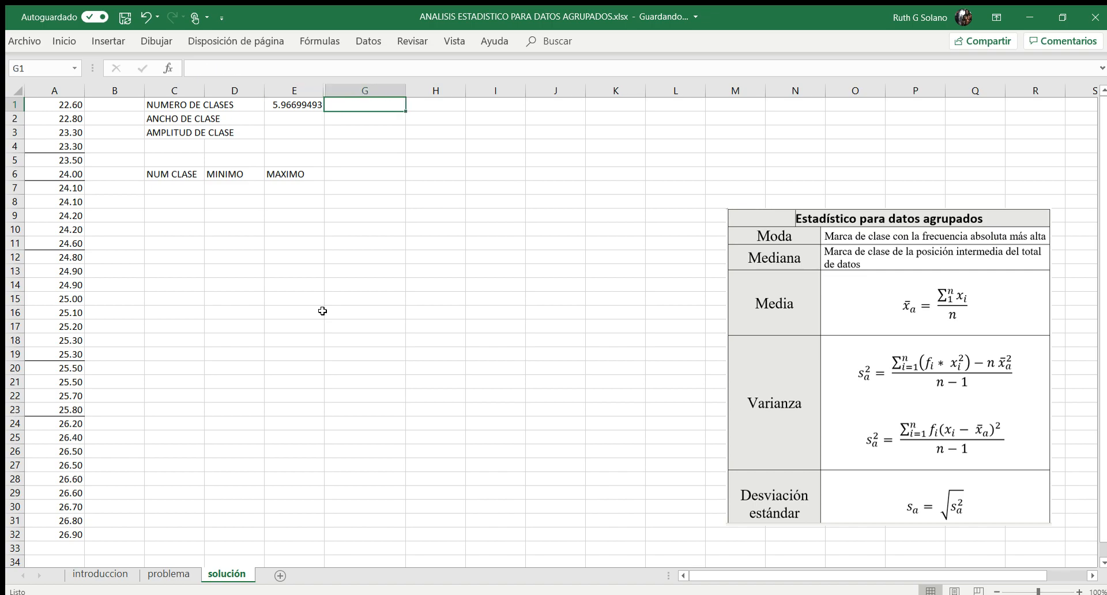
{"action": "type", "text": "6"}
{"action": "key", "text": "Tab"}
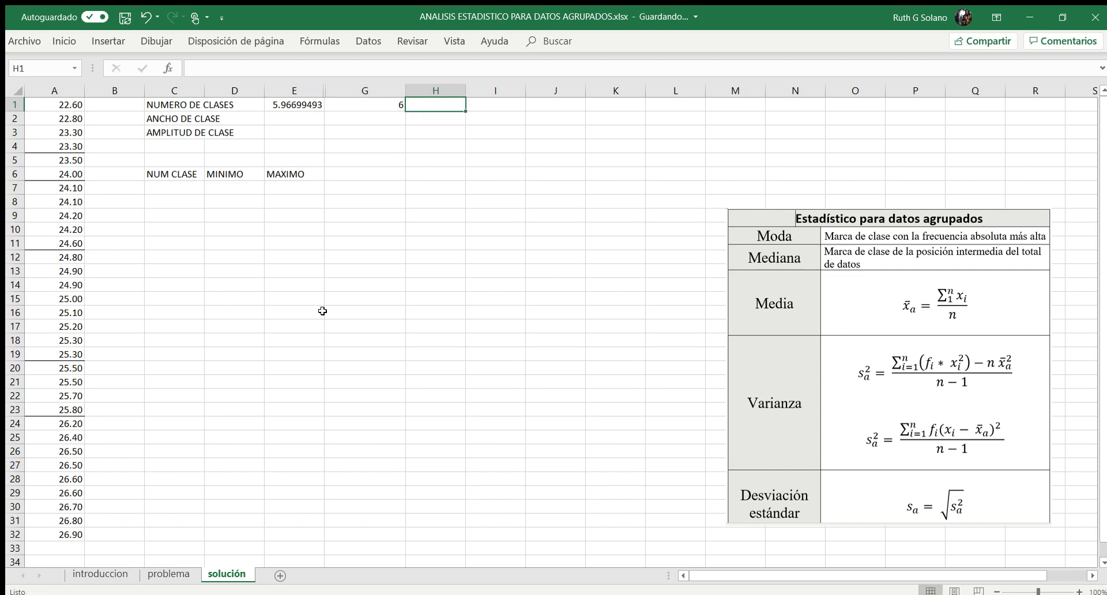
Step: Write the ANCHO DE CLASE formula in G2 as the largest value A32 minus the smallest value A1
{"action": "key", "text": "Down"}
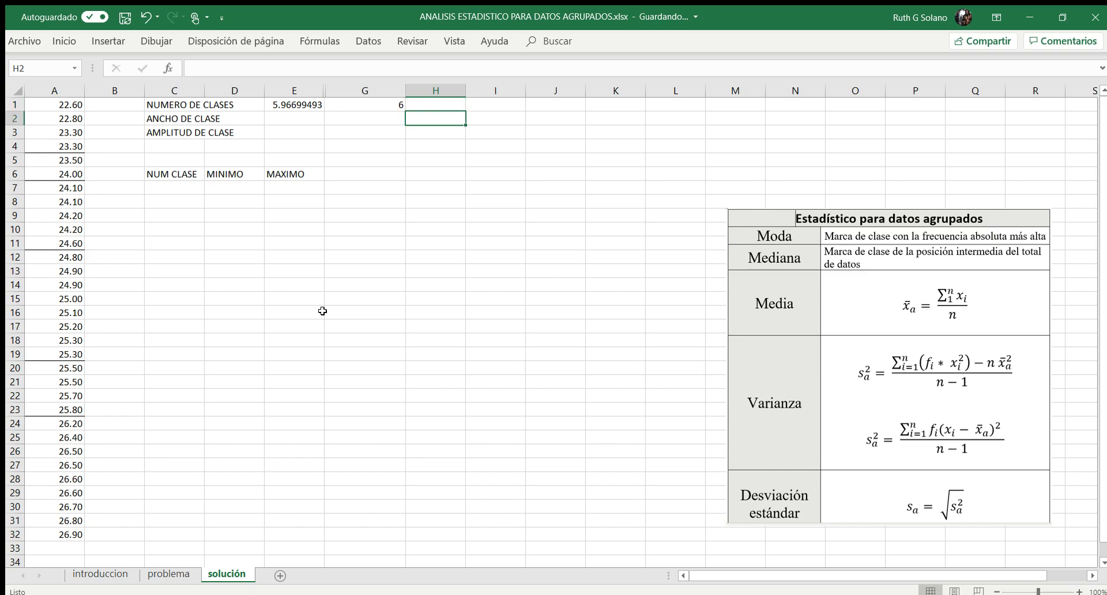
{"action": "key", "text": "Left"}
{"action": "key", "text": "Left"}
{"action": "key", "text": "Left"}
{"action": "key", "text": "Left"}
{"action": "key", "text": "Right"}
{"action": "key", "text": "Right"}
{"action": "key", "text": "Right"}
{"action": "key", "text": "Right"}
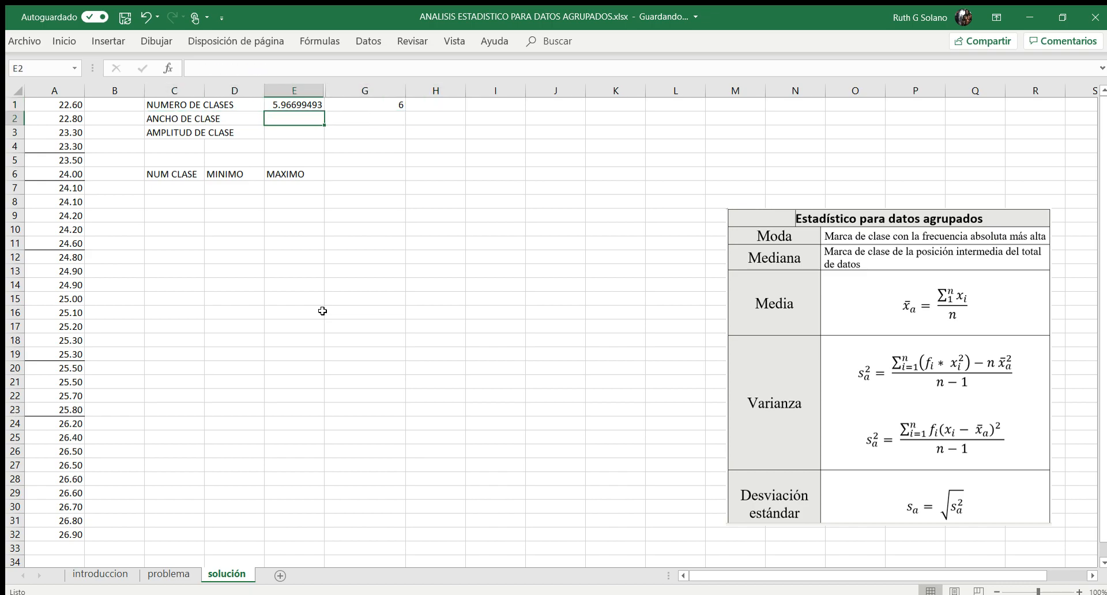
{"action": "key", "text": "Left"}
{"action": "type", "text": "="}
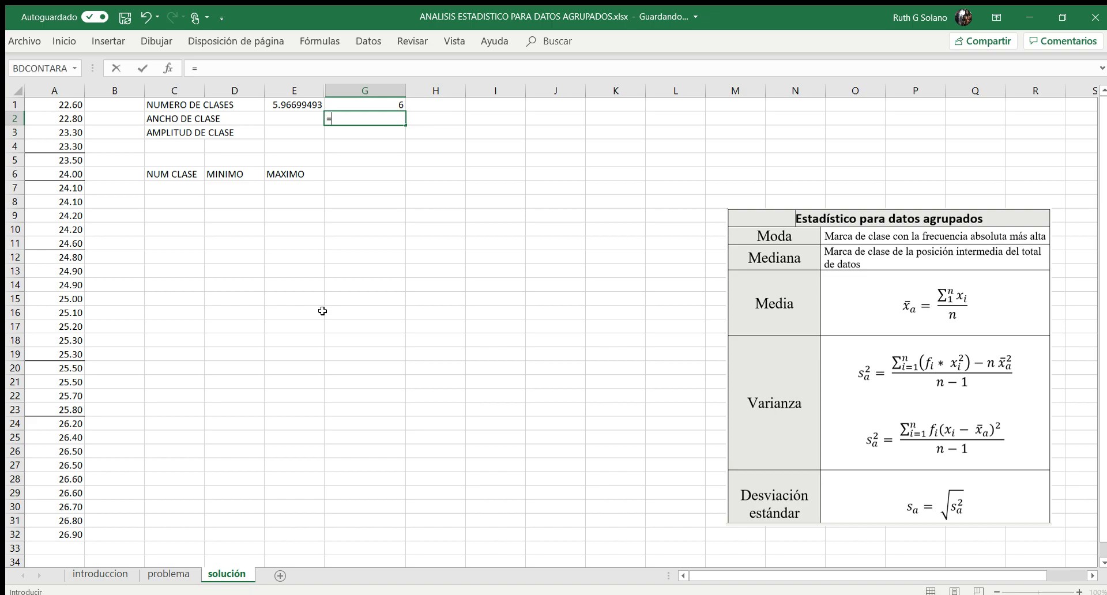
{"action": "key", "text": "Left"}
{"action": "key", "text": "Left"}
{"action": "key", "text": "Left"}
{"action": "key", "text": "Left"}
{"action": "key", "text": "Left"}
{"action": "key", "text": "Down"}
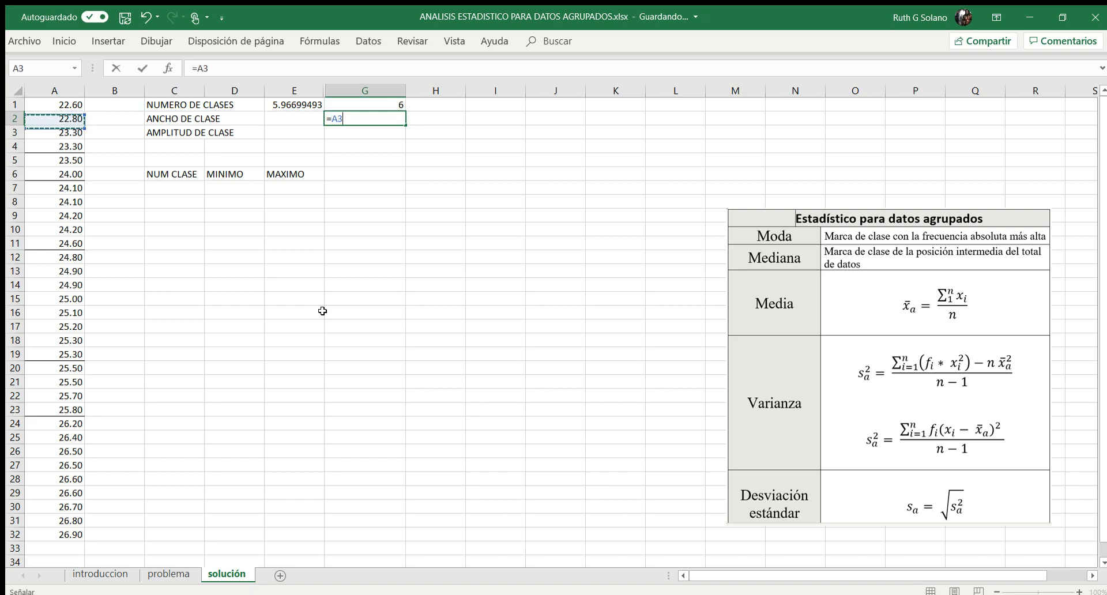
{"action": "key", "text": "Down"}
{"action": "key", "text": "Down"}
{"action": "key", "text": "Down"}
{"action": "key", "text": "Down"}
{"action": "key", "text": "Down"}
{"action": "key", "text": "Down"}
{"action": "key", "text": "Down"}
{"action": "key", "text": "Down"}
{"action": "key", "text": "Down"}
{"action": "key", "text": "Down"}
{"action": "key", "text": "Down"}
{"action": "key", "text": "Down"}
{"action": "key", "text": "Down"}
{"action": "key", "text": "Down"}
{"action": "key", "text": "Down"}
{"action": "key", "text": "Down"}
{"action": "key", "text": "Down"}
{"action": "key", "text": "Down"}
{"action": "key", "text": "Down"}
{"action": "key", "text": "Down"}
{"action": "key", "text": "Up"}
{"action": "key", "text": "Up"}
{"action": "key", "text": "Up"}
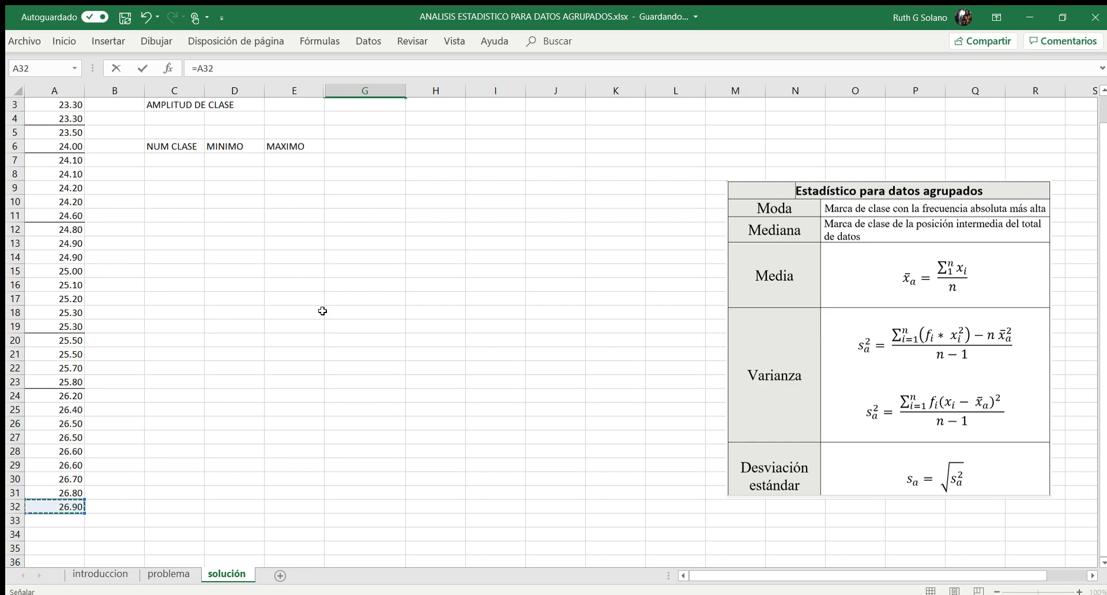
{"action": "type", "text": "-"}
{"action": "key", "text": "Up"}
{"action": "key", "text": "Left"}
{"action": "key", "text": "Left"}
{"action": "key", "text": "Left"}
{"action": "key", "text": "Left"}
{"action": "key", "text": "Left"}
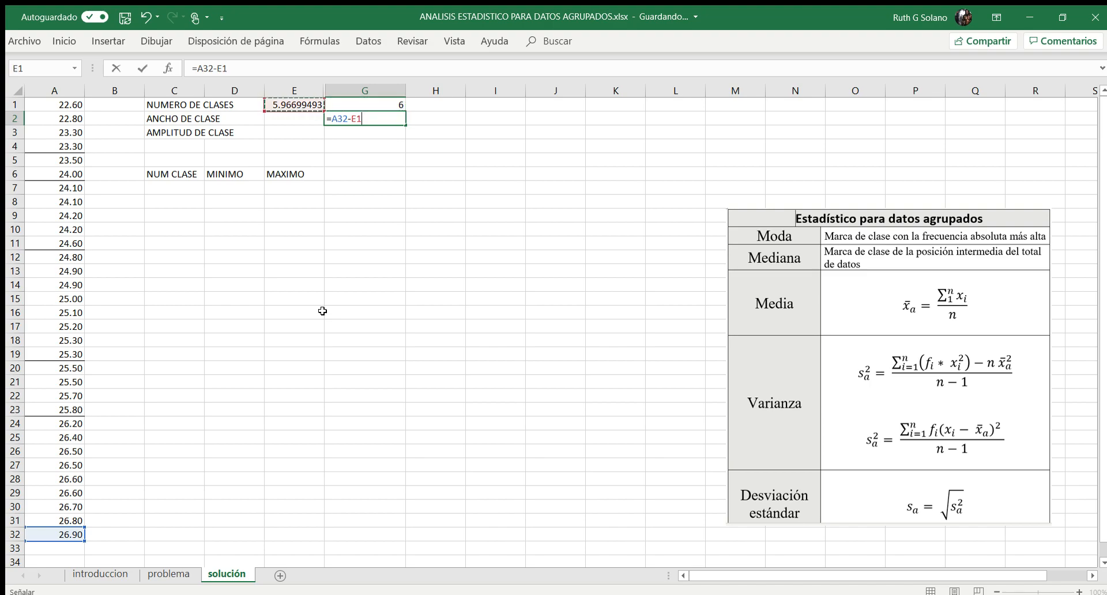
{"action": "type", "text": ")"}
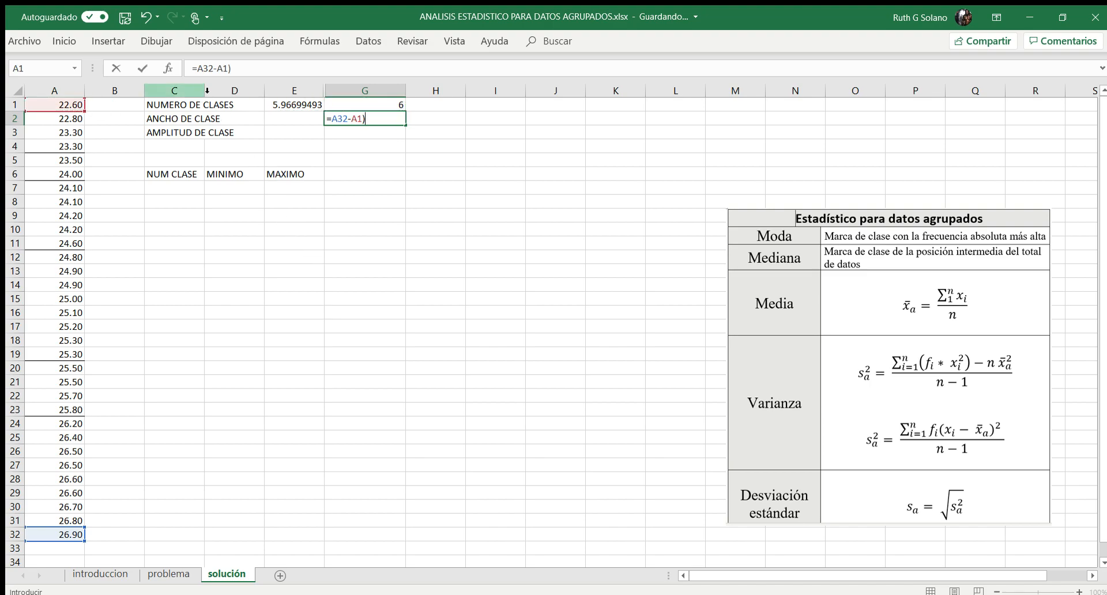
Step: Enclose the difference in parentheses and divide it by 6, completing G2 as =(A32-A1)/6
{"action": "left_click", "coordinate": [201, 69]}
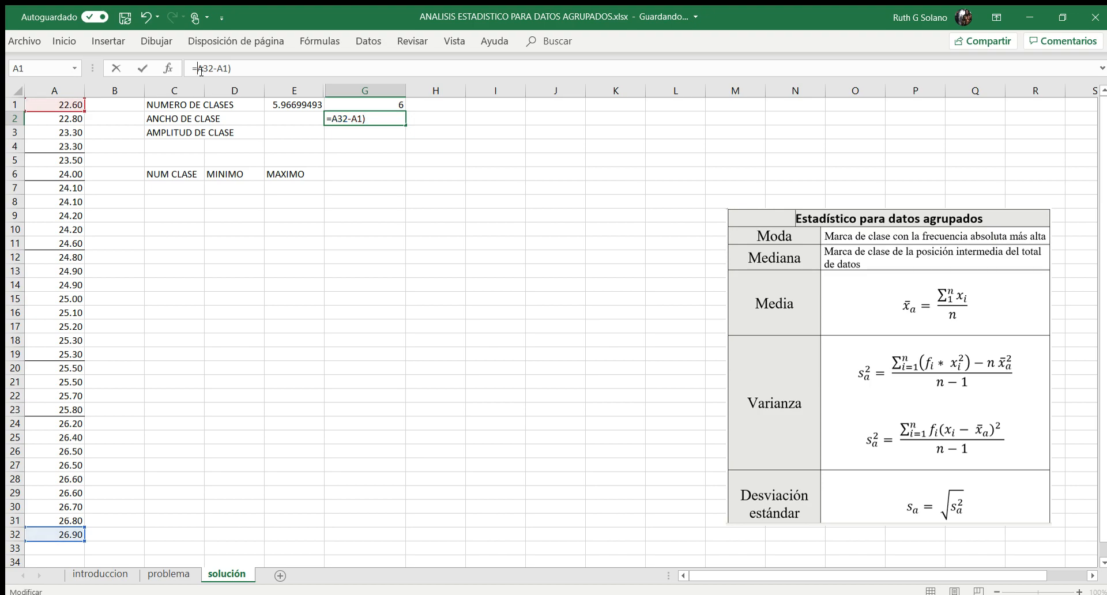
{"action": "type", "text": "("}
{"action": "type", "text": "/6"}
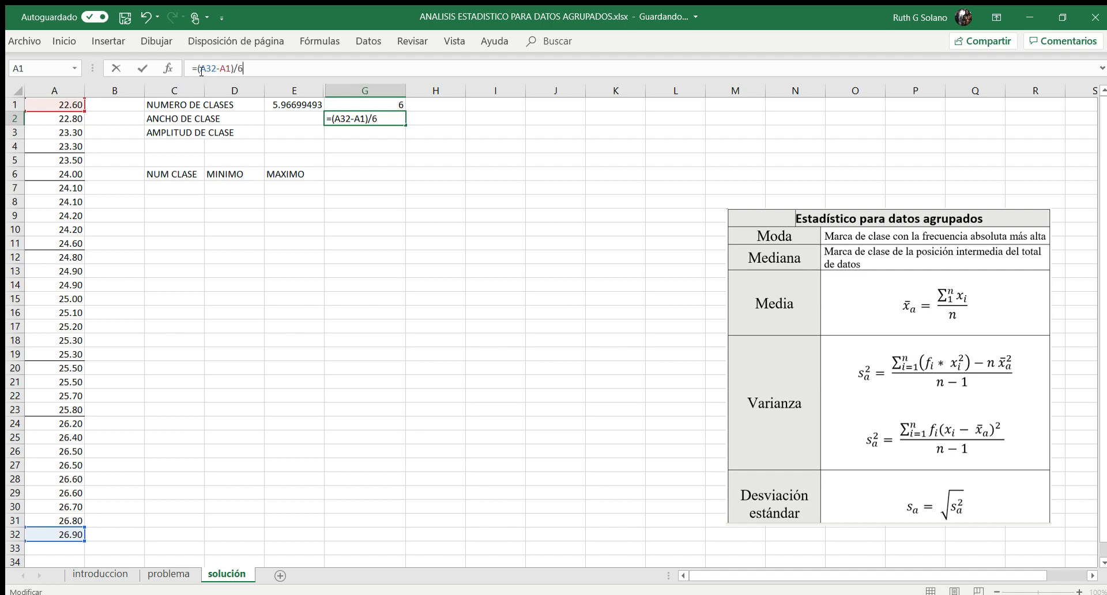
{"action": "key", "text": "Return"}
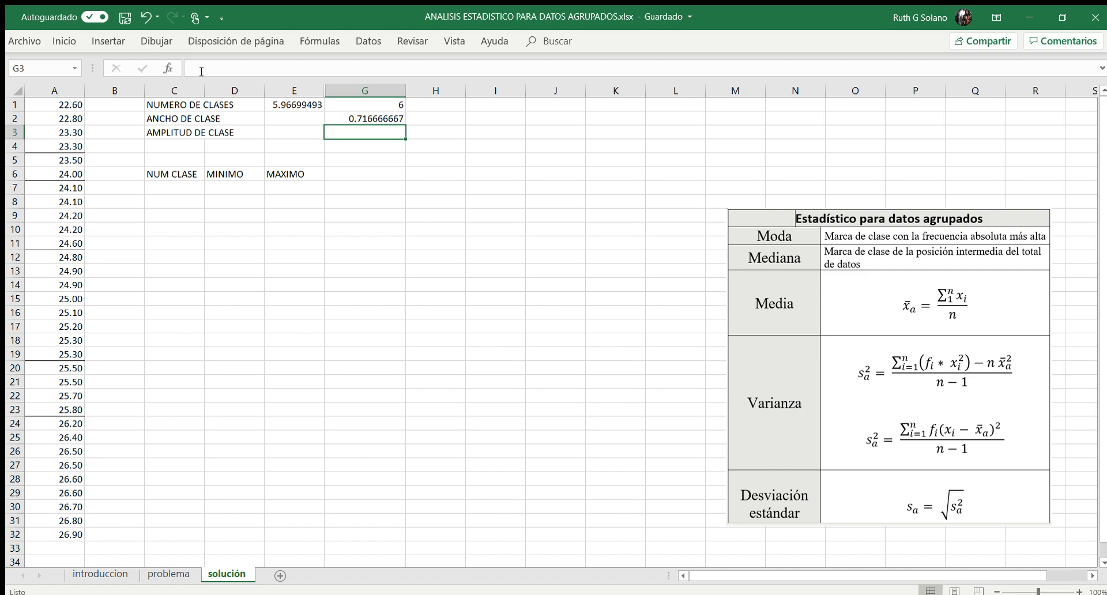
{"action": "key", "text": "Left"}
{"action": "key", "text": "Left"}
{"action": "key", "text": "Left"}
{"action": "key", "text": "Up"}
{"action": "key", "text": "Down"}
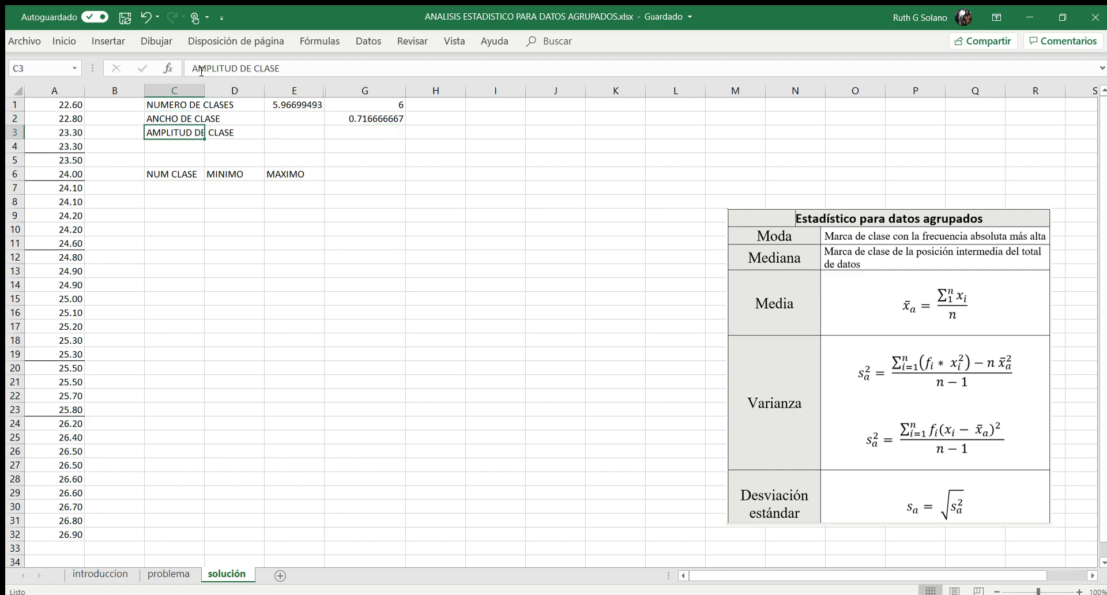
{"action": "key", "text": "Right"}
{"action": "key", "text": "Right"}
{"action": "key", "text": "Right"}
{"action": "key", "text": "Up"}
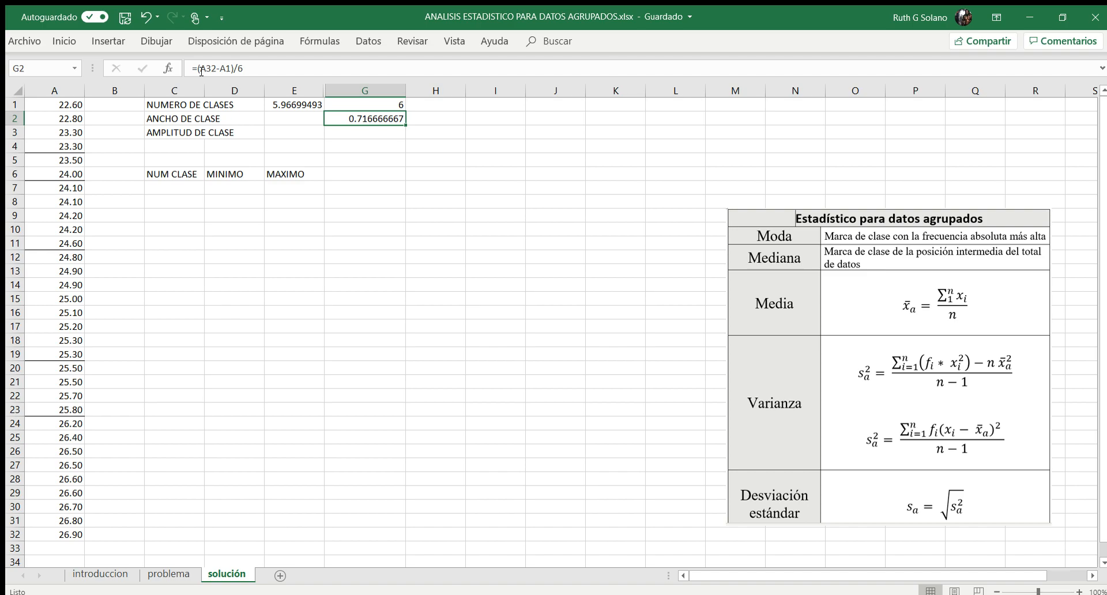
Step: Number the classes 1 through 6 under NUM CLASE in cells C7 to C12
{"action": "key", "text": "Down"}
{"action": "key", "text": "Down"}
{"action": "key", "text": "Down"}
{"action": "key", "text": "Down"}
{"action": "key", "text": "Down"}
{"action": "key", "text": "Left"}
{"action": "key", "text": "Left"}
{"action": "key", "text": "Left"}
{"action": "key", "text": "Up"}
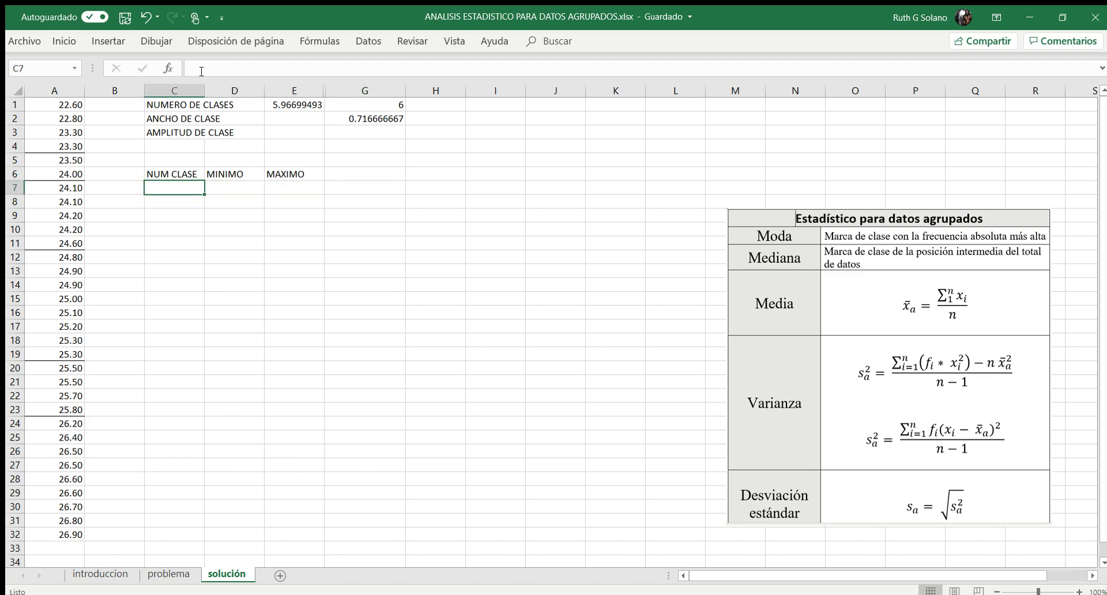
{"action": "type", "text": "1"}
{"action": "key", "text": "Return"}
{"action": "type", "text": "2"}
{"action": "key", "text": "Return"}
{"action": "type", "text": "3"}
{"action": "key", "text": "Return"}
{"action": "type", "text": "4"}
{"action": "key", "text": "Return"}
{"action": "type", "text": "5"}
{"action": "key", "text": "Return"}
{"action": "type", "text": "6"}
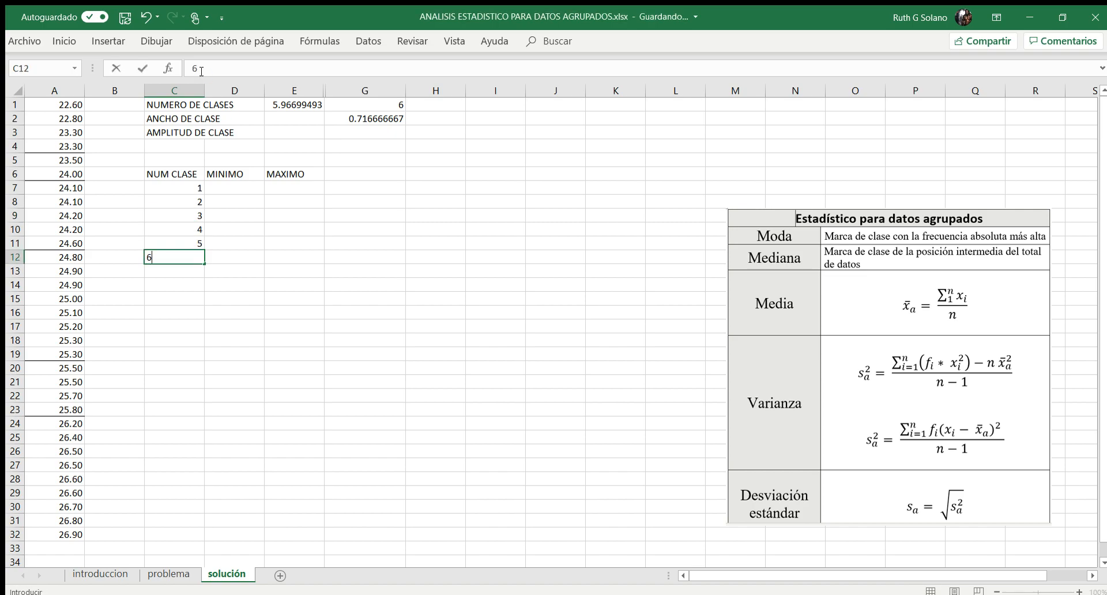
{"action": "key", "text": "Tab"}
Step: Set the MINIMO of class 1 in cell D7 to reference the smallest measurement with =A1
{"action": "key", "text": "Up"}
{"action": "key", "text": "Up"}
{"action": "key", "text": "Up"}
{"action": "key", "text": "Up"}
{"action": "key", "text": "Up"}
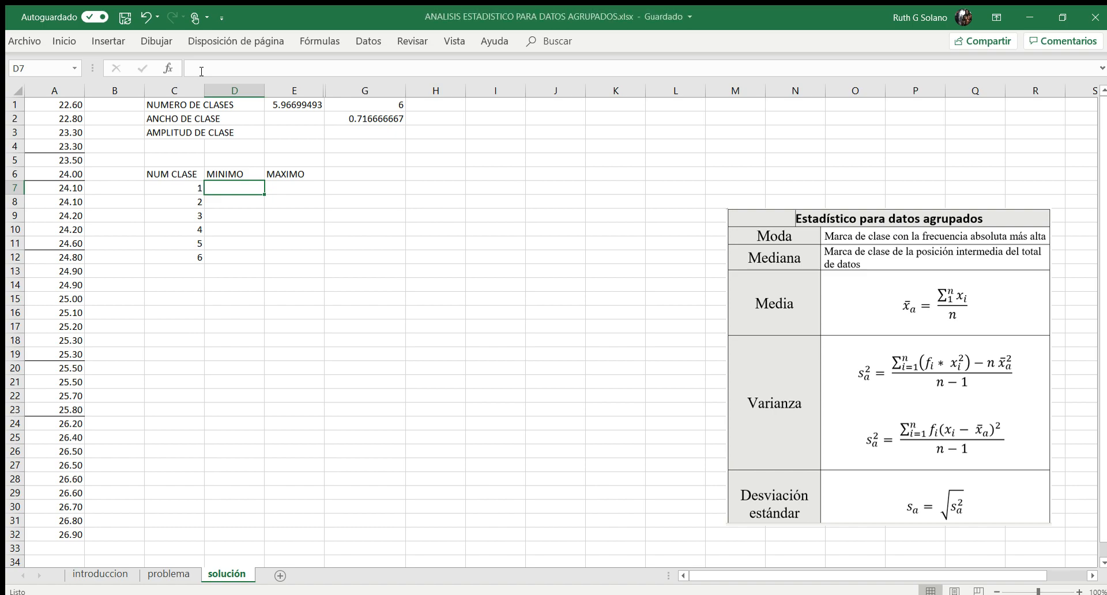
{"action": "type", "text": "="}
{"action": "key", "text": "Left"}
{"action": "key", "text": "Left"}
{"action": "key", "text": "Left"}
{"action": "key", "text": "Up"}
{"action": "key", "text": "Up"}
{"action": "key", "text": "Up"}
{"action": "key", "text": "Up"}
{"action": "key", "text": "Up"}
{"action": "key", "text": "Up"}
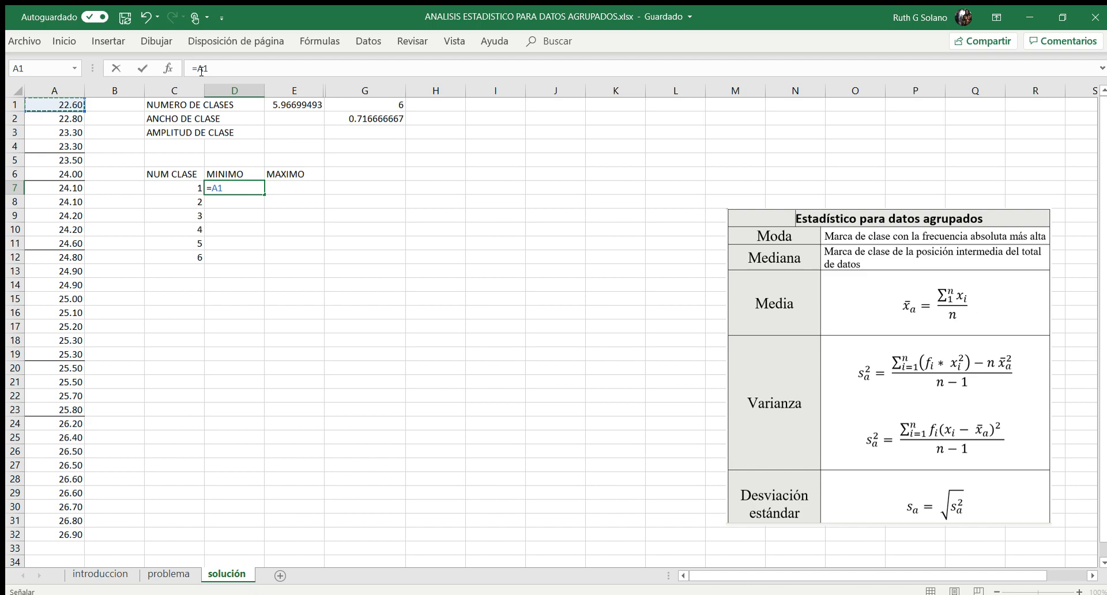
{"action": "key", "text": "Tab"}
Step: Calculate the MAXIMO of class 1 in E7 by adding the fixed class width to the minimum, =D7+$G$2
{"action": "type", "text": "="}
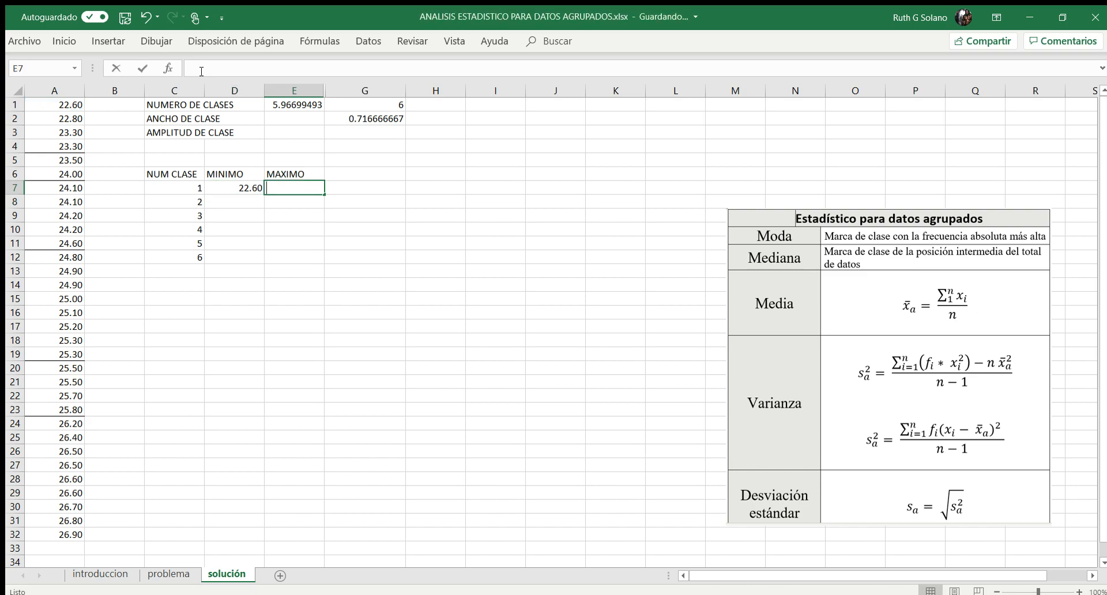
{"action": "key", "text": "Left"}
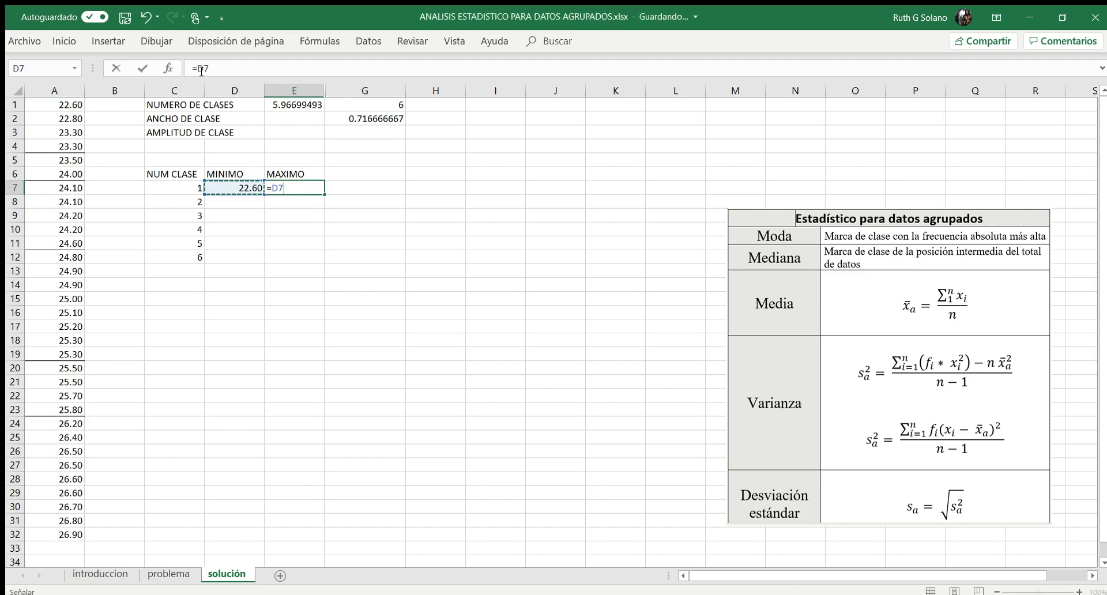
{"action": "type", "text": "*"}
{"action": "key", "text": "BackSpace"}
{"action": "type", "text": "+"}
{"action": "key", "text": "Up"}
{"action": "key", "text": "Up"}
{"action": "key", "text": "Up"}
{"action": "key", "text": "Up"}
{"action": "key", "text": "Up"}
{"action": "key", "text": "Right"}
{"action": "left_click", "coordinate": [228, 70]}
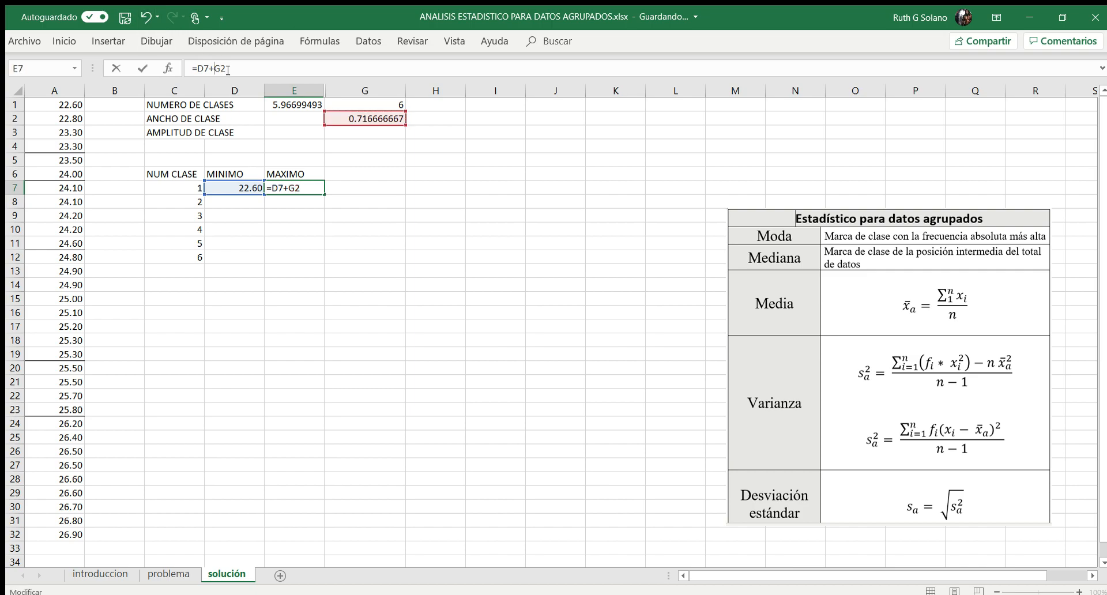
{"action": "key", "text": "F4"}
{"action": "key", "text": "Return"}
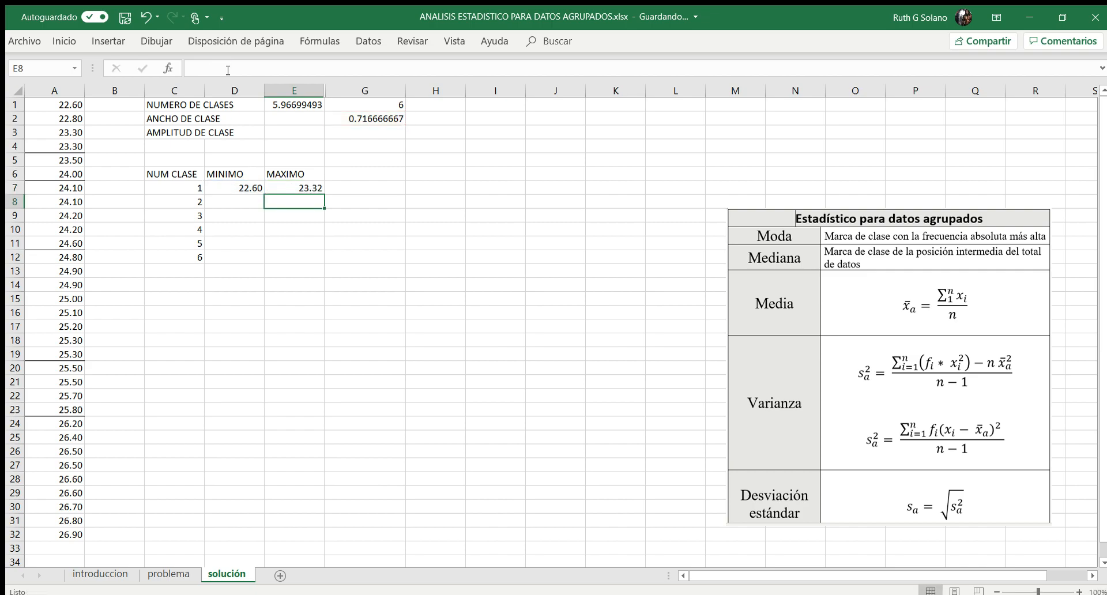
Step: Set the MINIMO of class 2 in D8 equal to the maximum of class 1 with =E7
{"action": "left_click", "coordinate": [235, 206]}
{"action": "type", "text": "="}
{"action": "key", "text": "Right"}
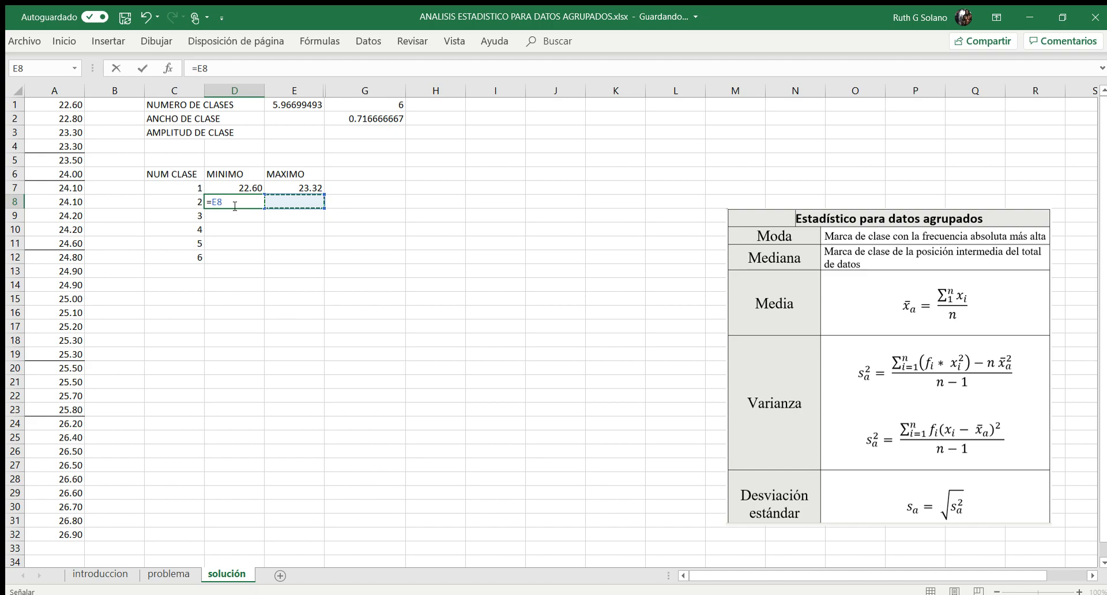
{"action": "key", "text": "Up"}
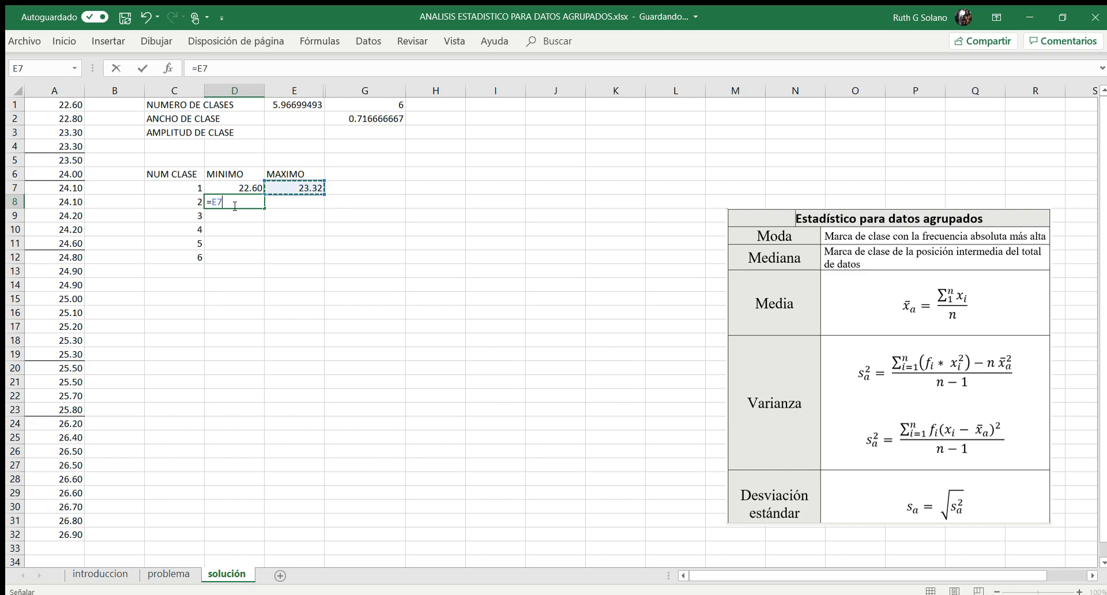
{"action": "key", "text": "Return"}
Step: Calculate the MAXIMO of class 2 in E8 as =D8+$G$2, with an absolute reference to the class width
{"action": "left_click", "coordinate": [233, 204]}
{"action": "key", "text": "Right"}
{"action": "type", "text": "="}
{"action": "left_click", "coordinate": [234, 206]}
{"action": "type", "text": "+"}
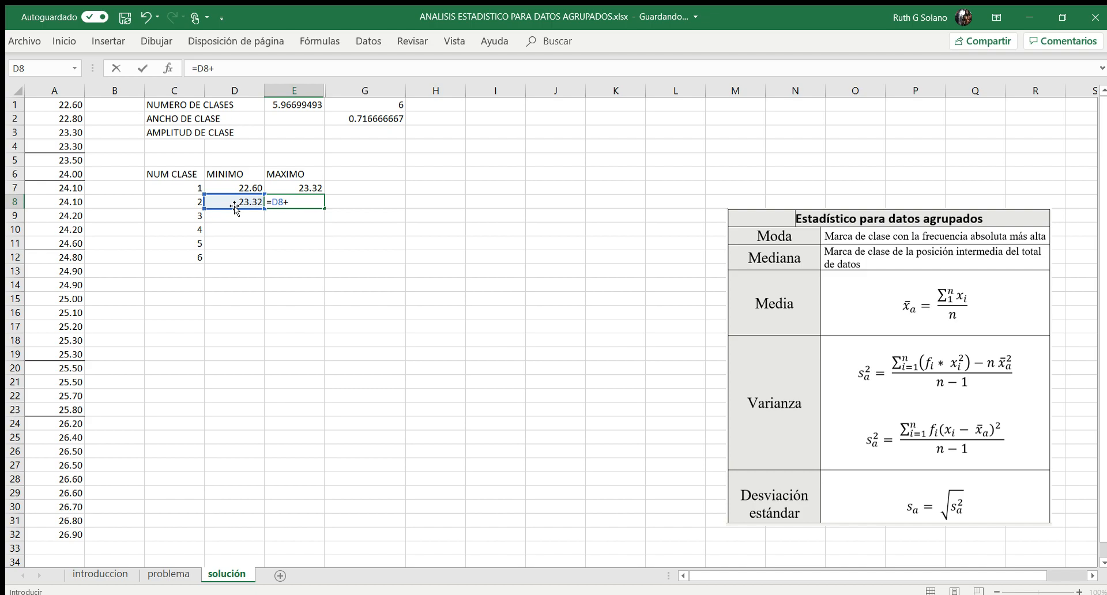
{"action": "left_click", "coordinate": [375, 119]}
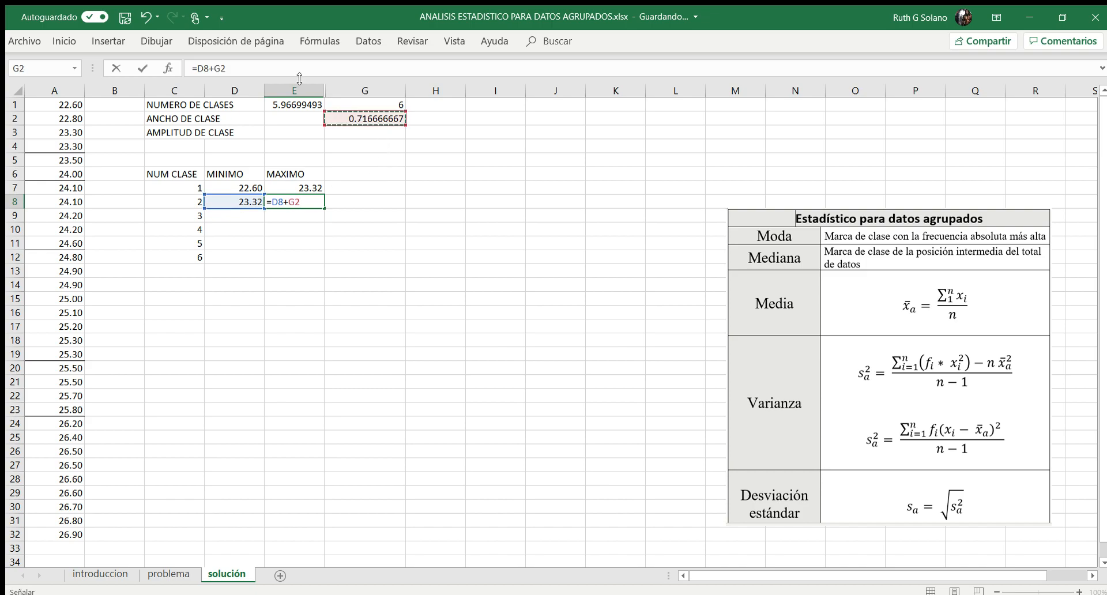
{"action": "left_click", "coordinate": [213, 67]}
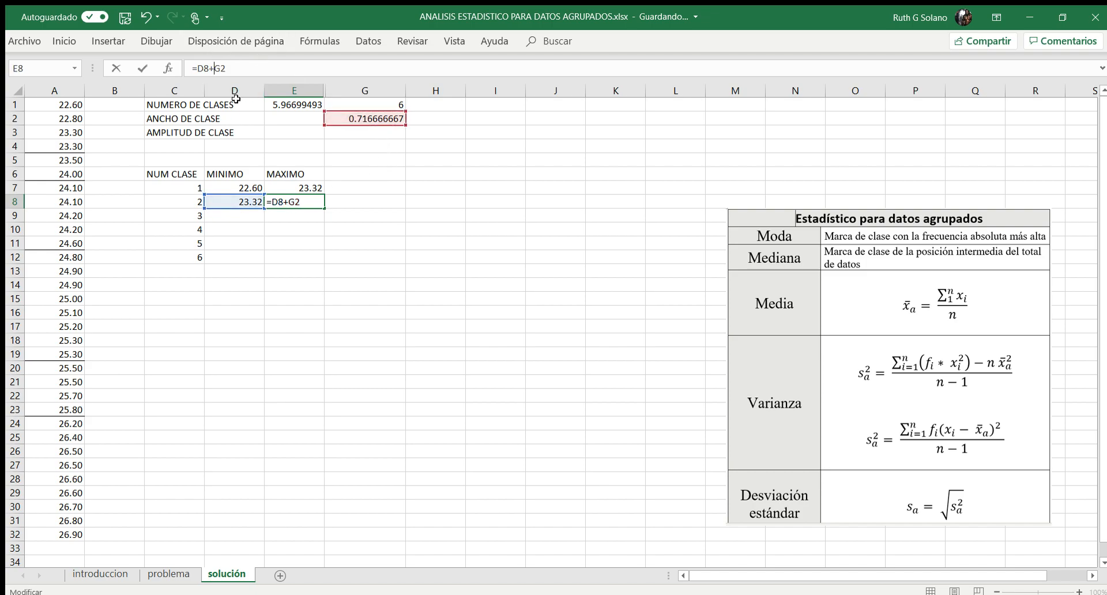
{"action": "type", "text": "´$"}
{"action": "key", "text": "Right"}
{"action": "type", "text": "$"}
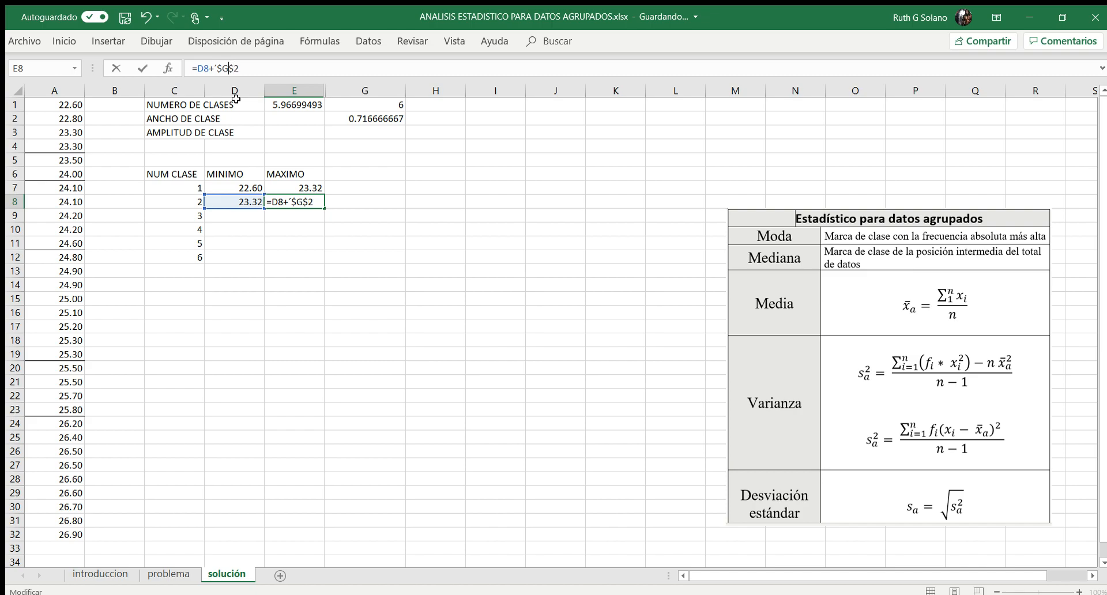
{"action": "key", "text": "BackSpace"}
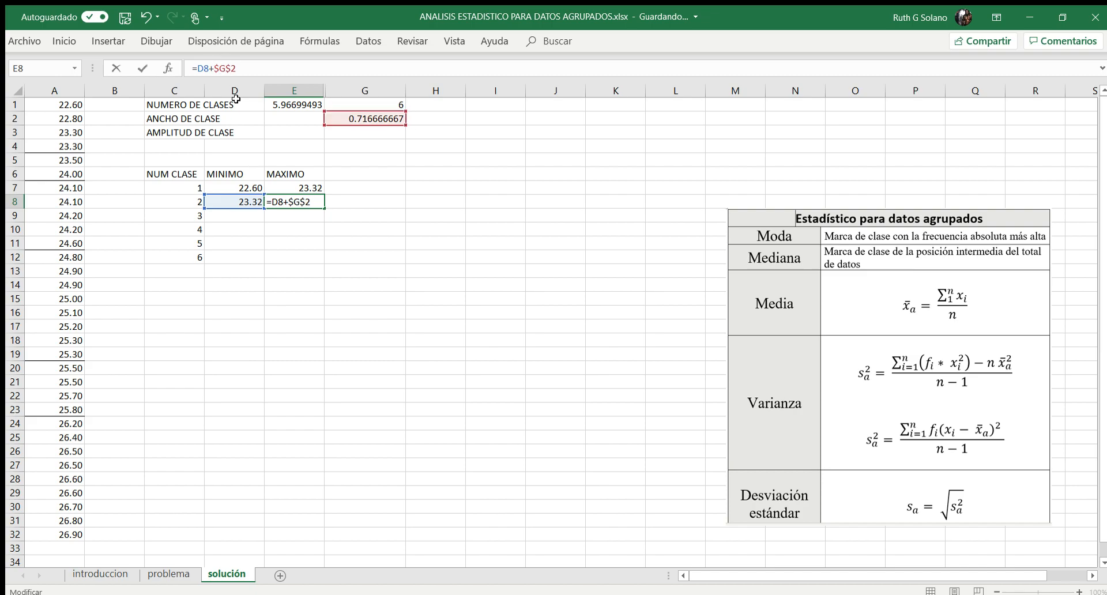
{"action": "key", "text": "Return"}
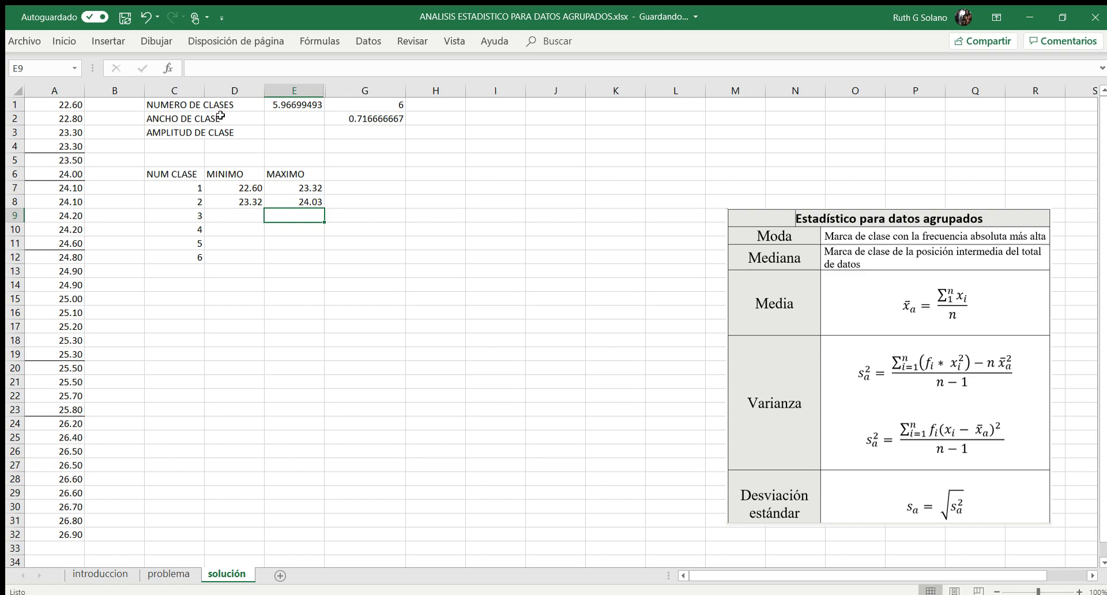
Step: Fill the class 2 minimum and maximum formulas from D8:E8 down to row 12 for classes 3 to 6
{"action": "left_click", "coordinate": [239, 199]}
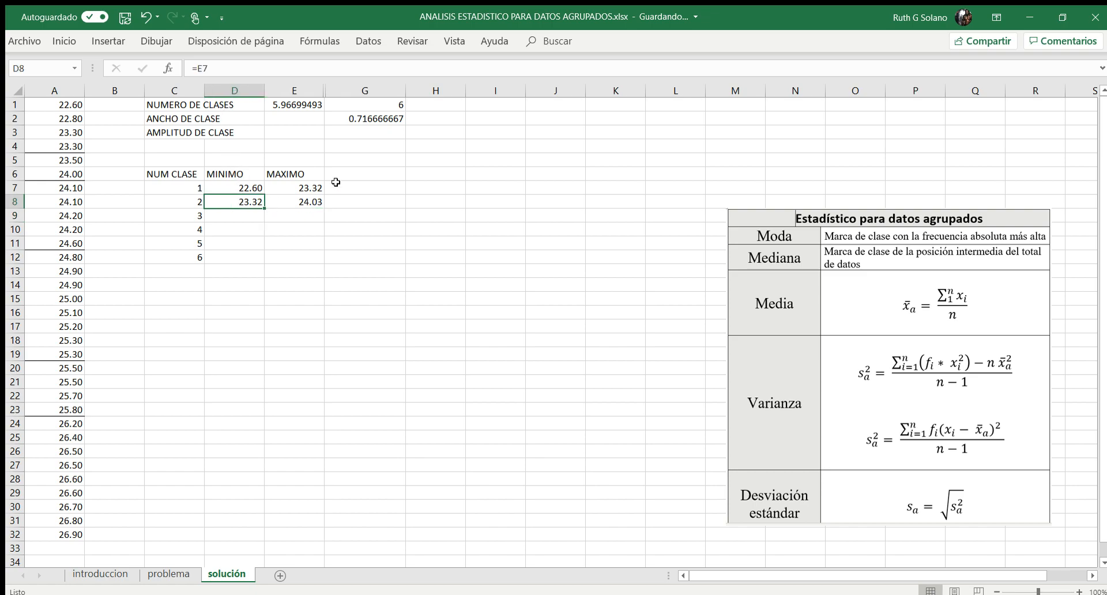
{"action": "key", "text": "shift+Right"}
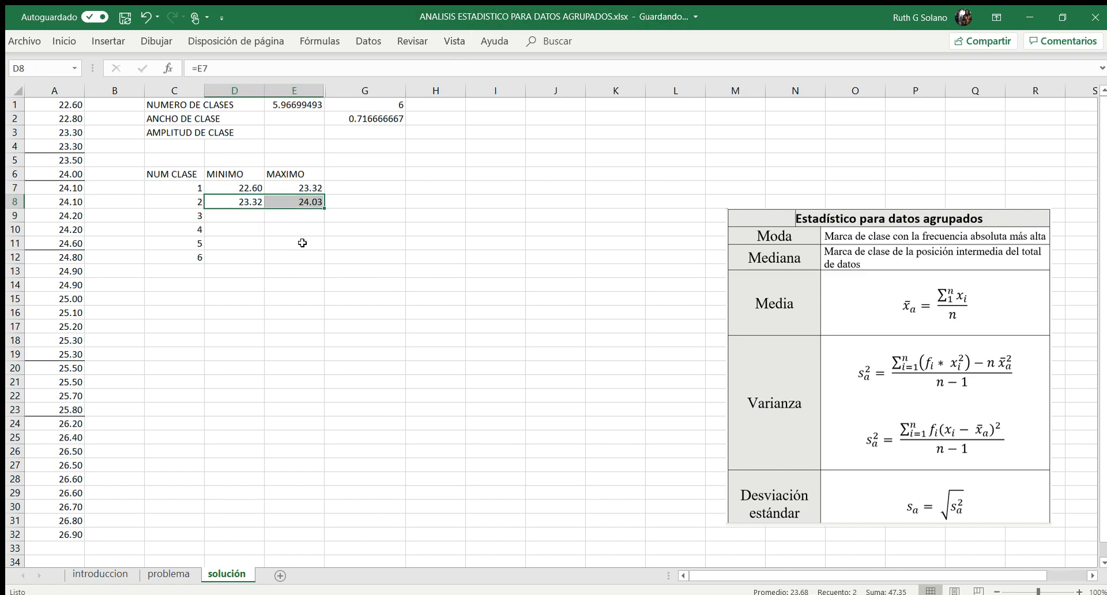
{"action": "left_click_drag", "start_coordinate": [324, 206], "coordinate": [316, 258]}
{"action": "left_click", "coordinate": [265, 285]}
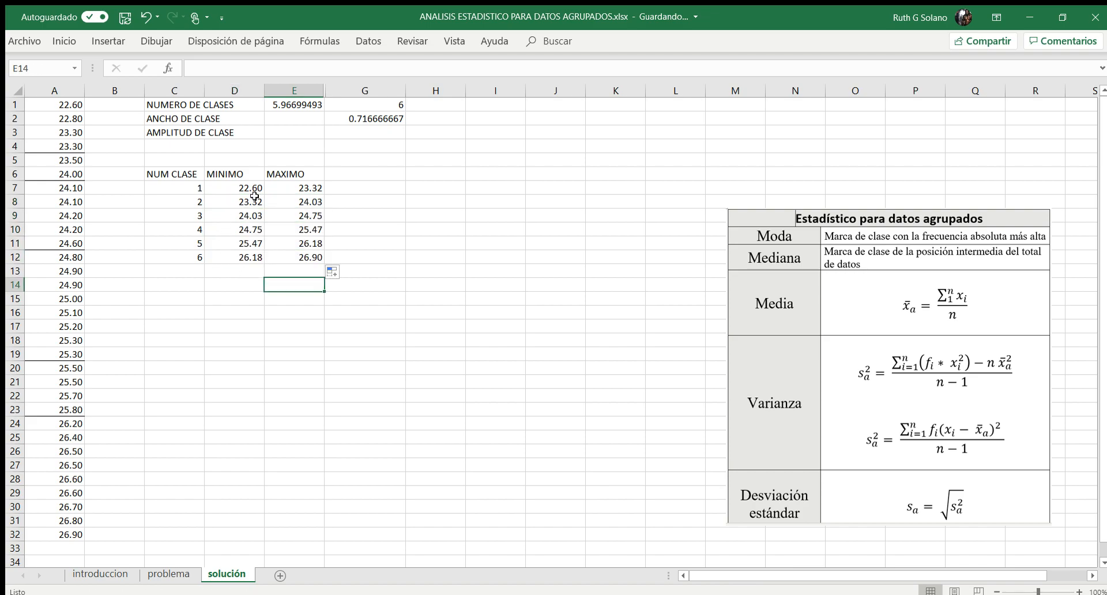
Step: Unhide the INTERVALO column F between columns E and G
{"action": "left_click_drag", "start_coordinate": [318, 97], "coordinate": [347, 97]}
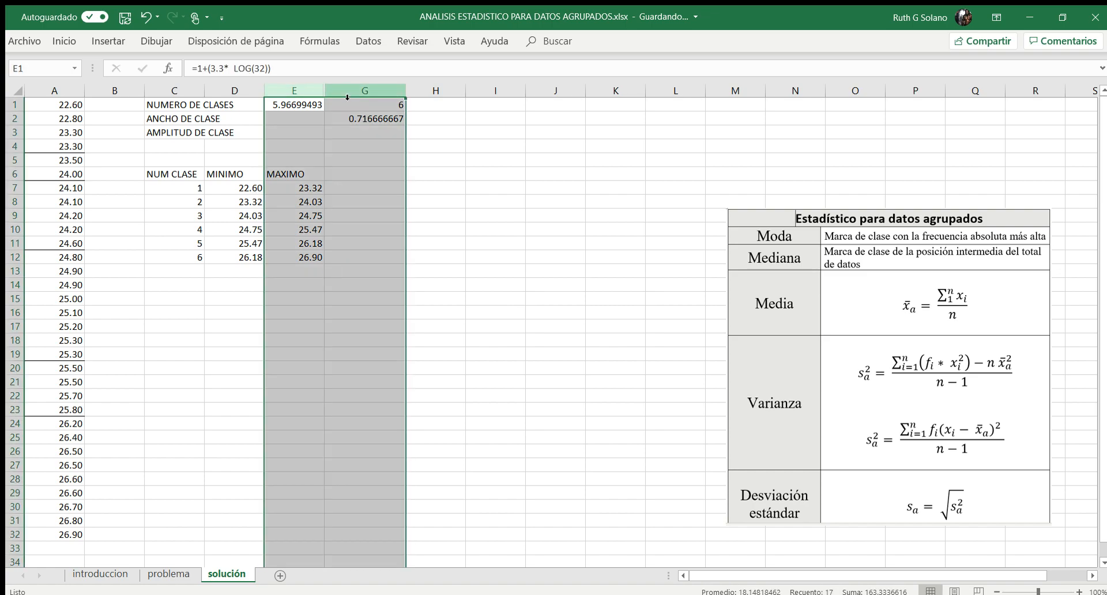
{"action": "left_click", "coordinate": [388, 299]}
{"action": "left_click", "coordinate": [355, 257]}
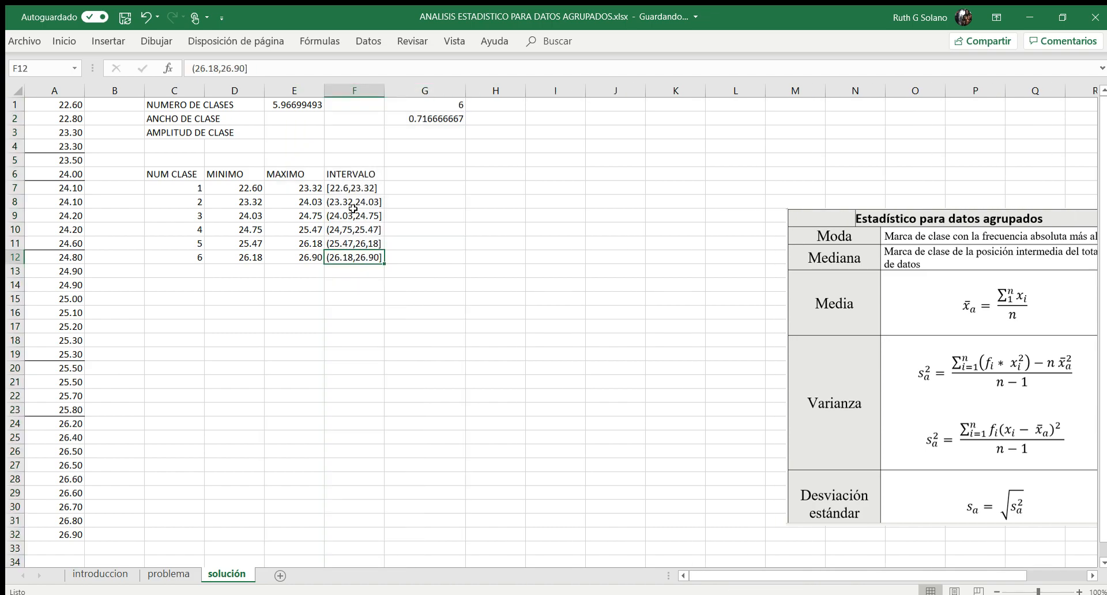
Step: Write the lower limit of the class 1 interval in F7 with two decimals, making it [22.60,23.32]
{"action": "left_click", "coordinate": [357, 189]}
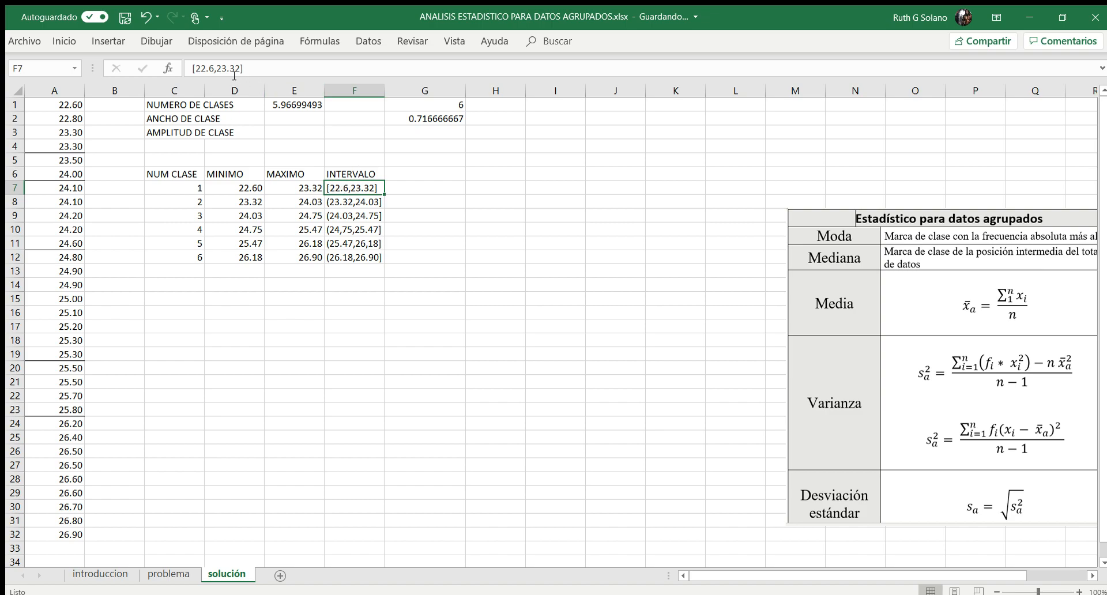
{"action": "left_click", "coordinate": [211, 68]}
{"action": "type", "text": "0"}
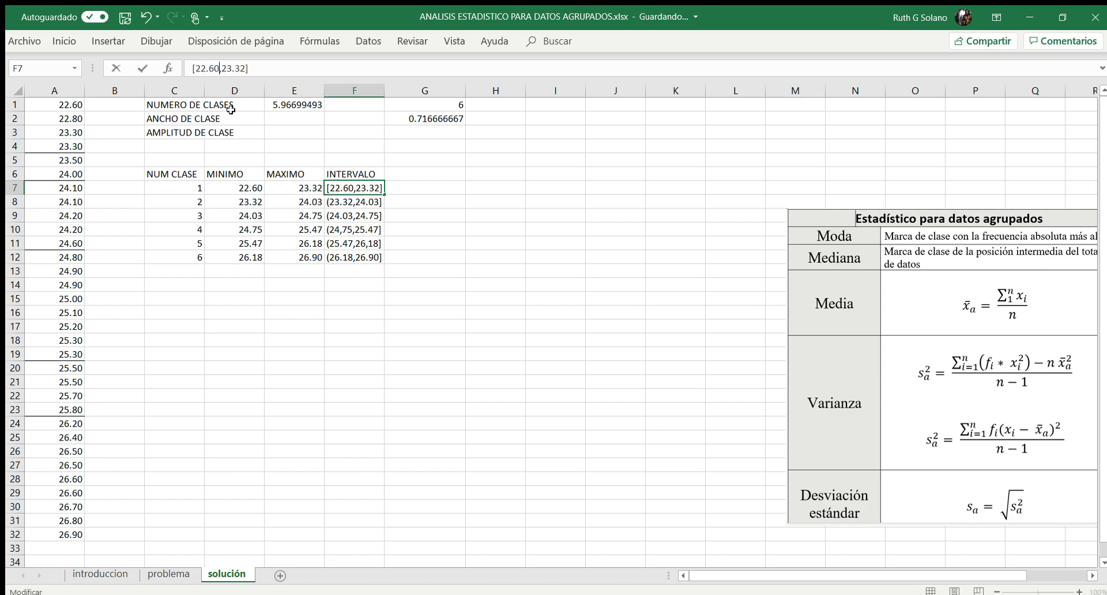
{"action": "left_click", "coordinate": [369, 317]}
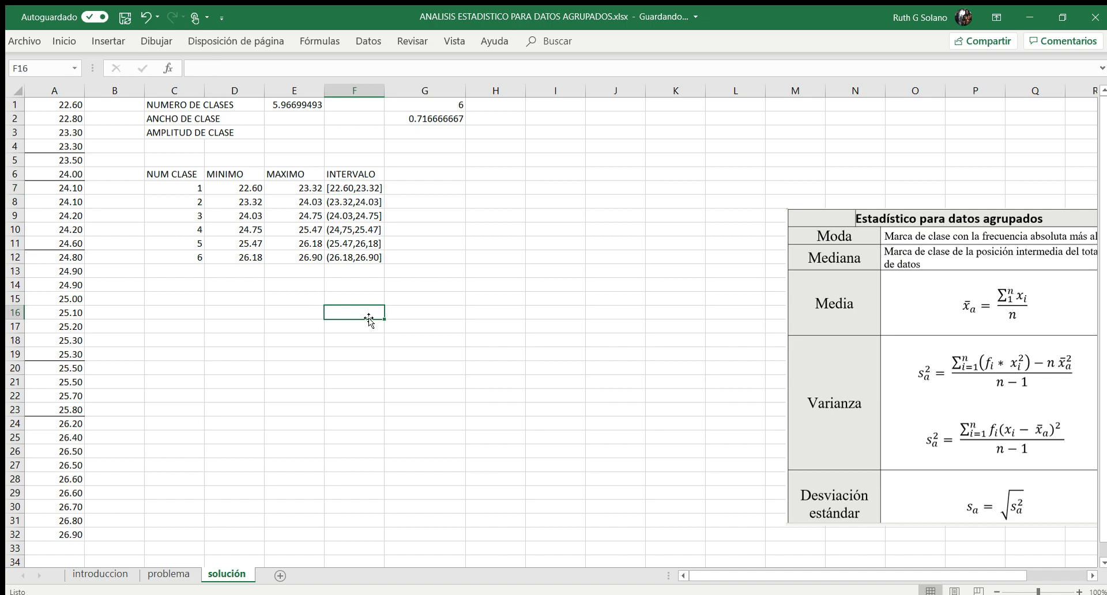
Step: Examine the bracket and parenthesis notation of the class 1 and class 2 intervals in F7 and F8
{"action": "left_click", "coordinate": [358, 185]}
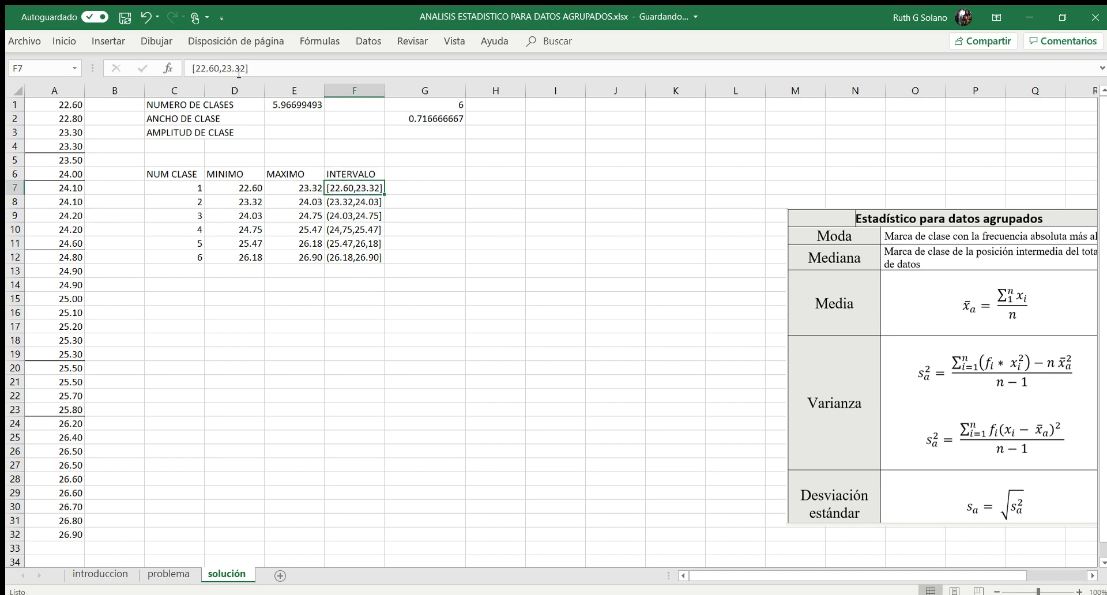
{"action": "left_click", "coordinate": [264, 70]}
{"action": "key", "text": "Right"}
{"action": "key", "text": "Right"}
{"action": "left_click", "coordinate": [349, 201]}
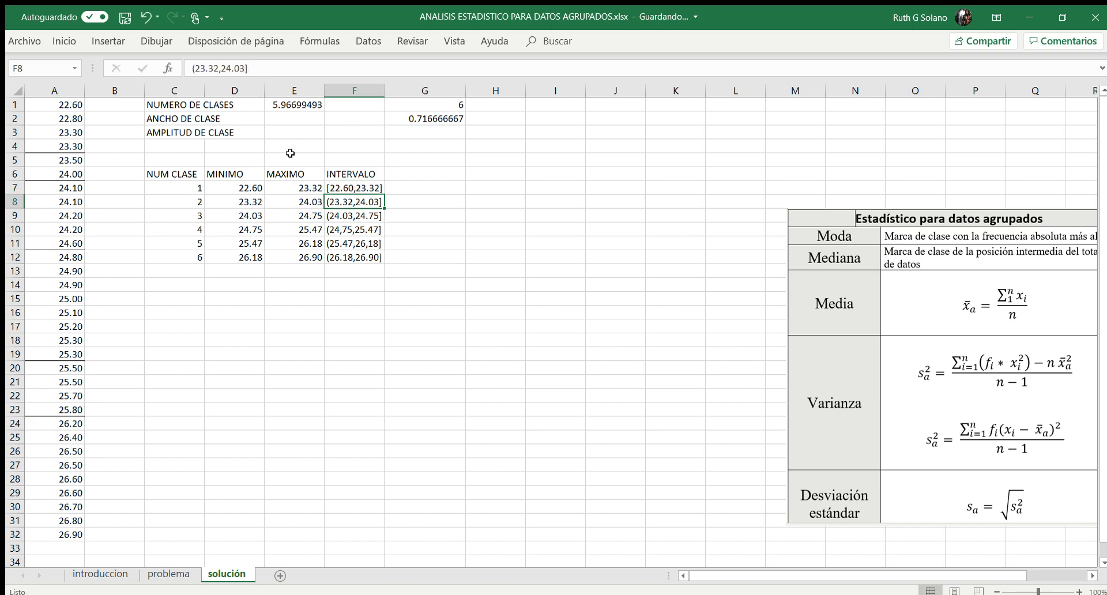
{"action": "left_click", "coordinate": [194, 70]}
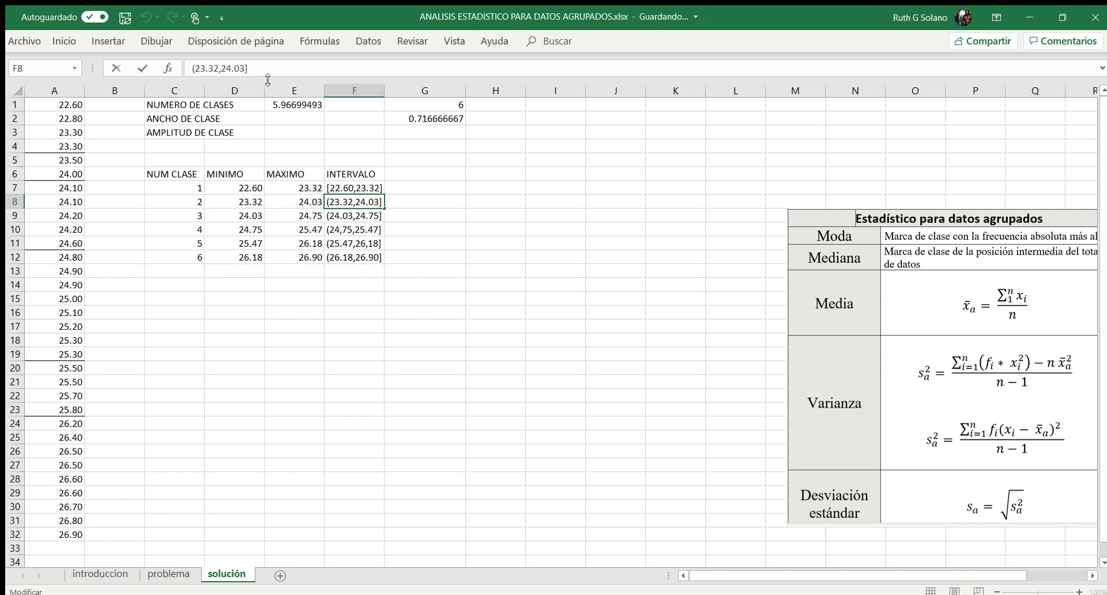
{"action": "key", "text": "Right"}
{"action": "left_click", "coordinate": [345, 188]}
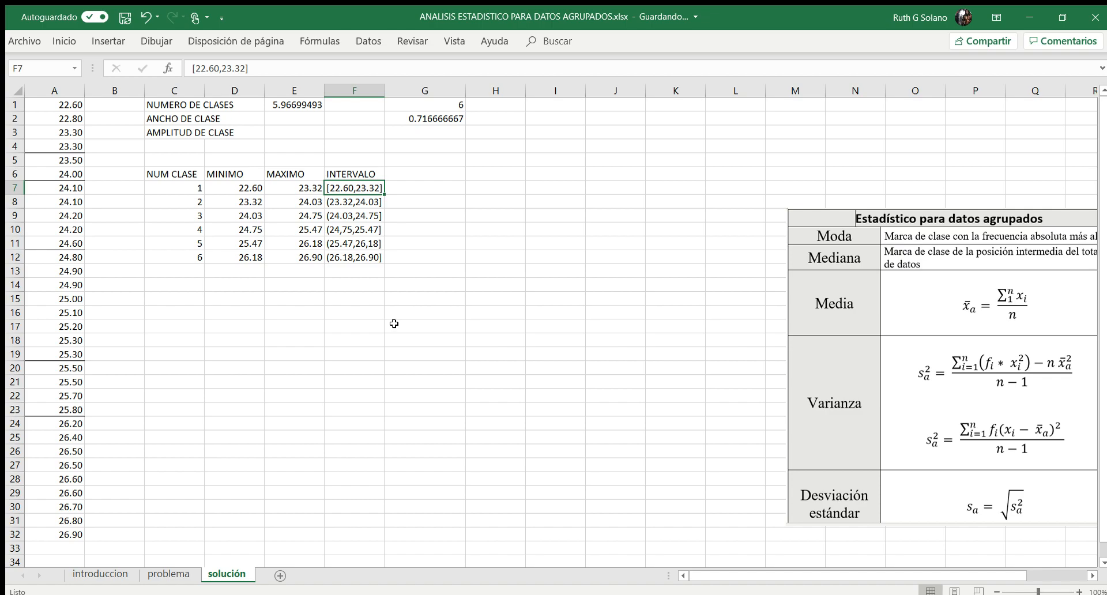
Step: Add the column heading FRECUANCIA ABSOLUTA in cell G6, beside INTERVALO
{"action": "key", "text": "Right"}
{"action": "key", "text": "Up"}
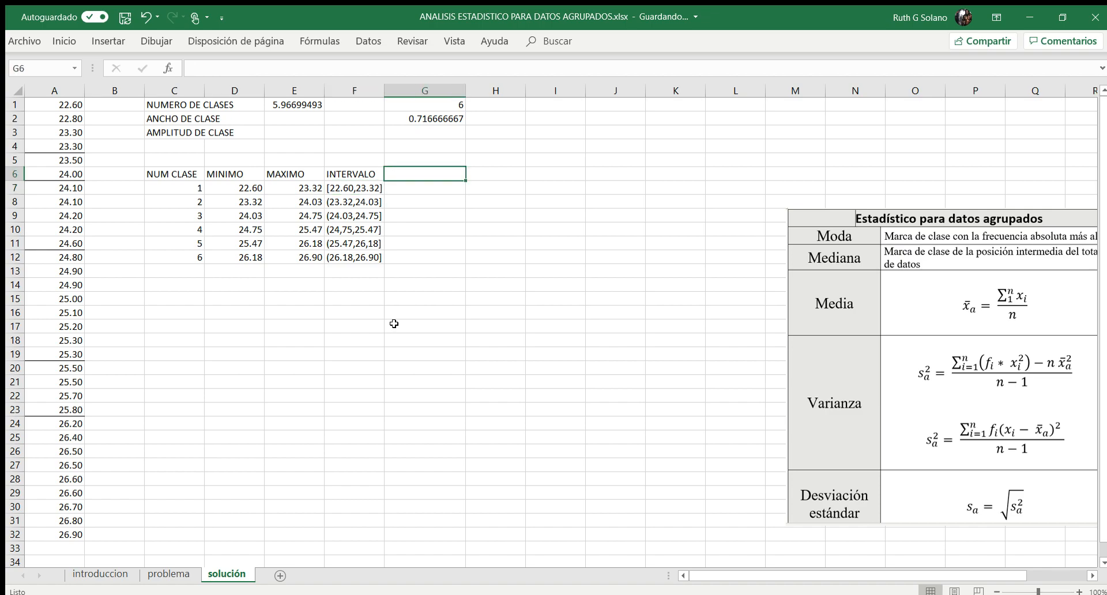
{"action": "type", "text": "FRE"}
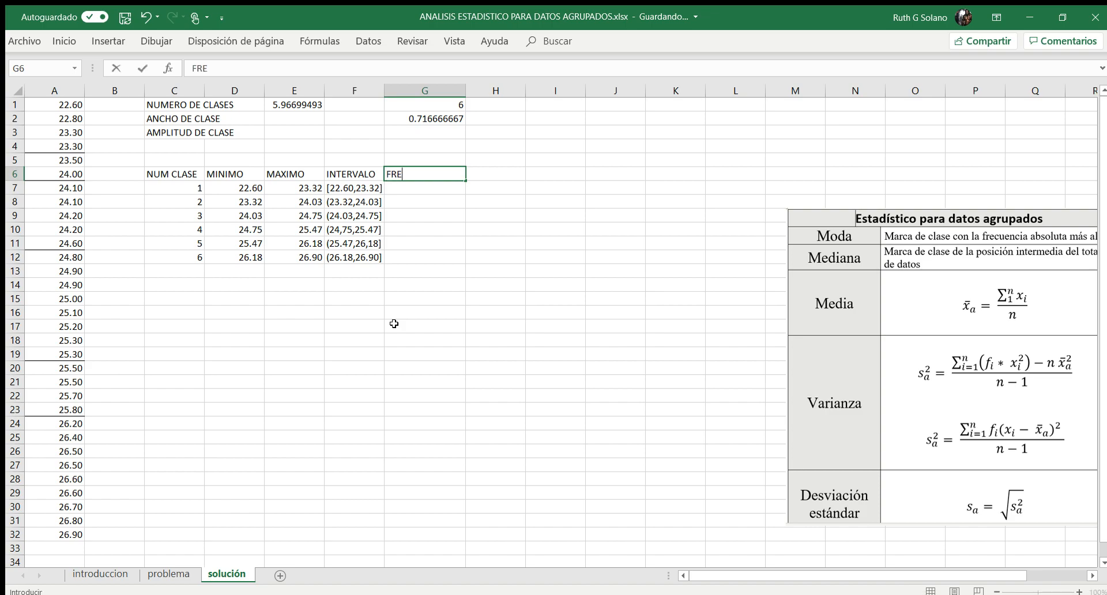
{"action": "type", "text": "CUANCIA ABSOLUTA"}
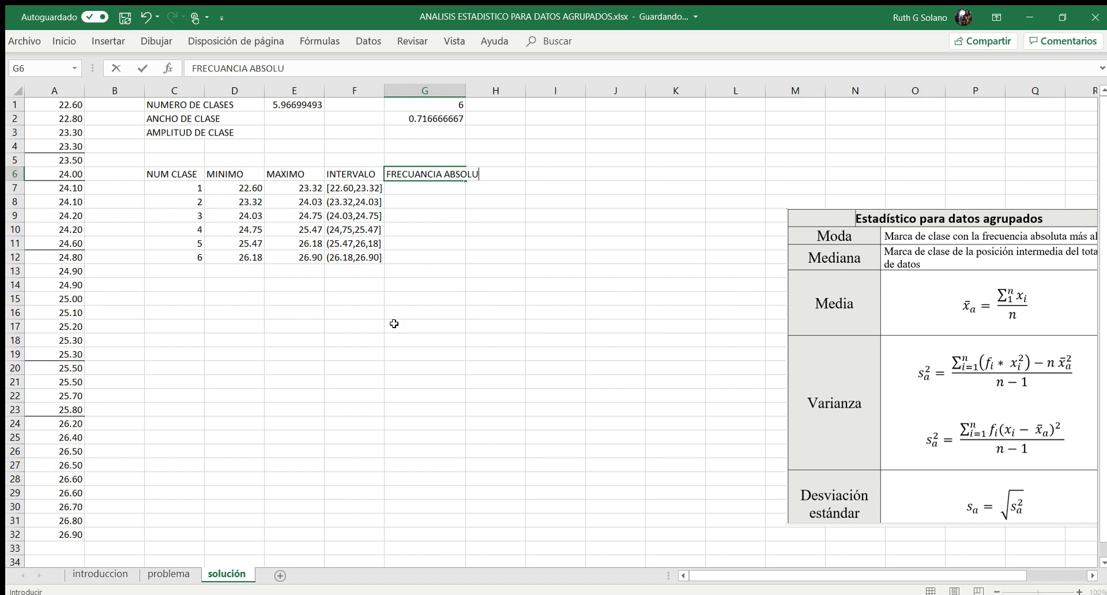
{"action": "key", "text": "Return"}
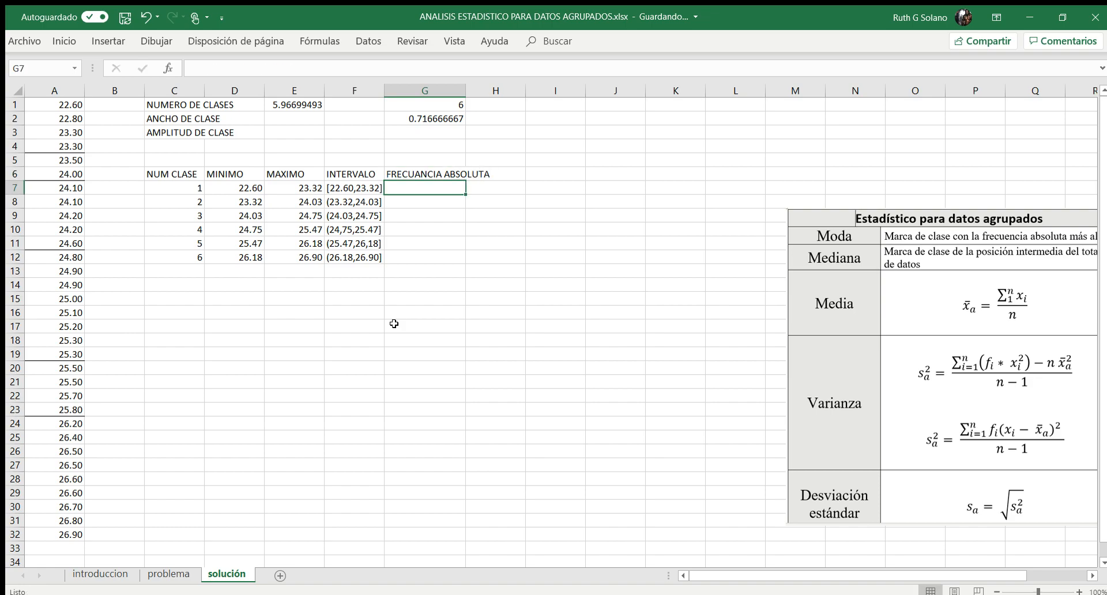
Step: Compare the class 1 minimum and maximum in row 7 with the first sorted measurements in column A
{"action": "key", "text": "Left"}
{"action": "key", "text": "Left"}
{"action": "key", "text": "Left"}
{"action": "key", "text": "Left"}
{"action": "key", "text": "Right"}
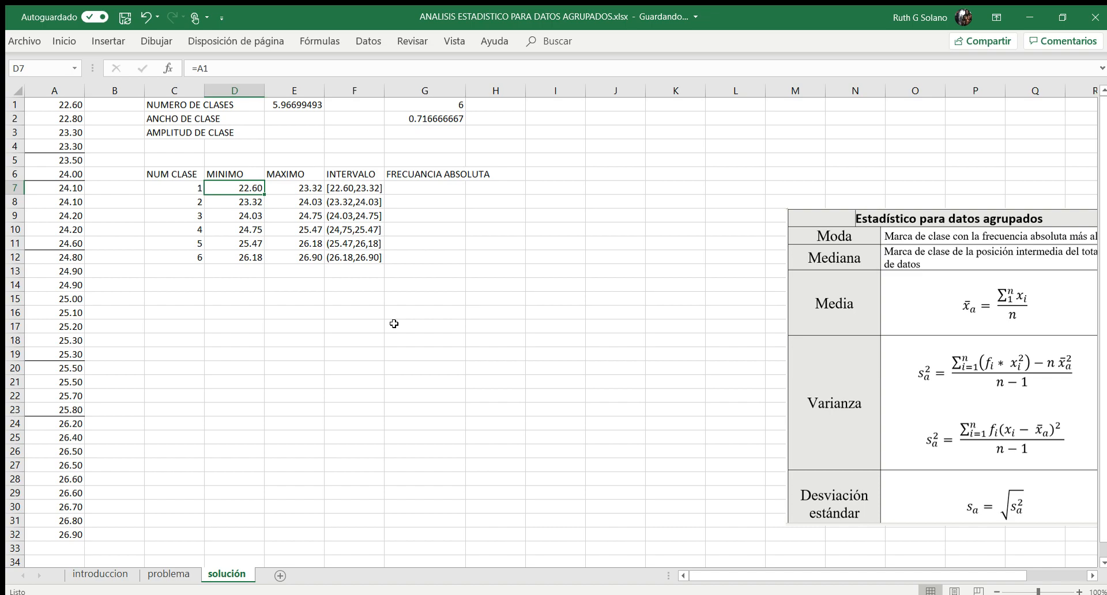
{"action": "key", "text": "Right"}
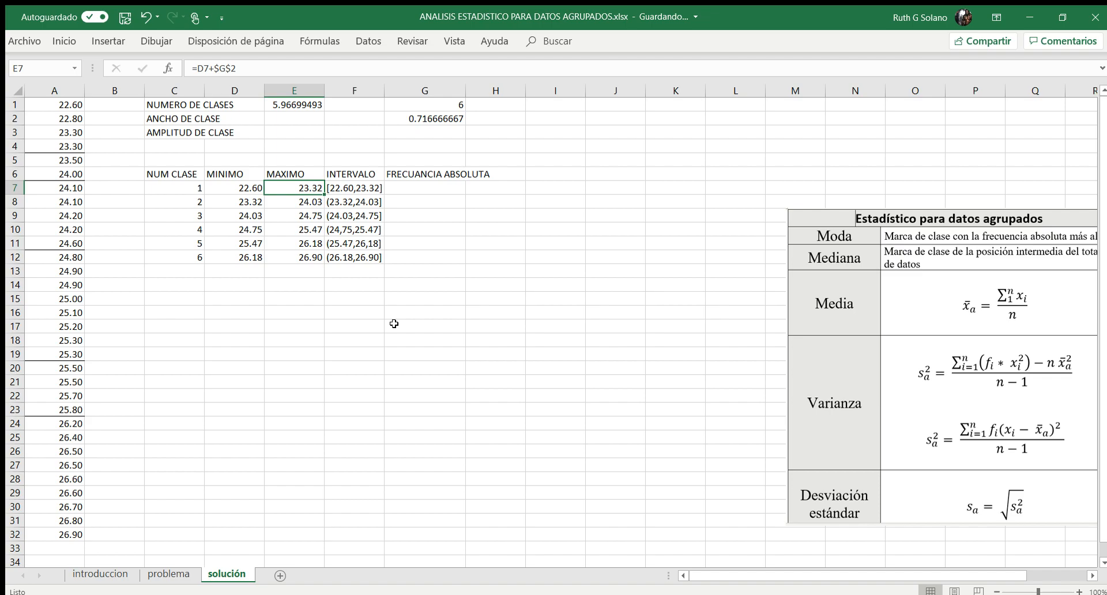
{"action": "key", "text": "Left"}
{"action": "key", "text": "Left"}
{"action": "key", "text": "Left"}
{"action": "key", "text": "Left"}
{"action": "key", "text": "Up"}
{"action": "key", "text": "Up"}
{"action": "key", "text": "Up"}
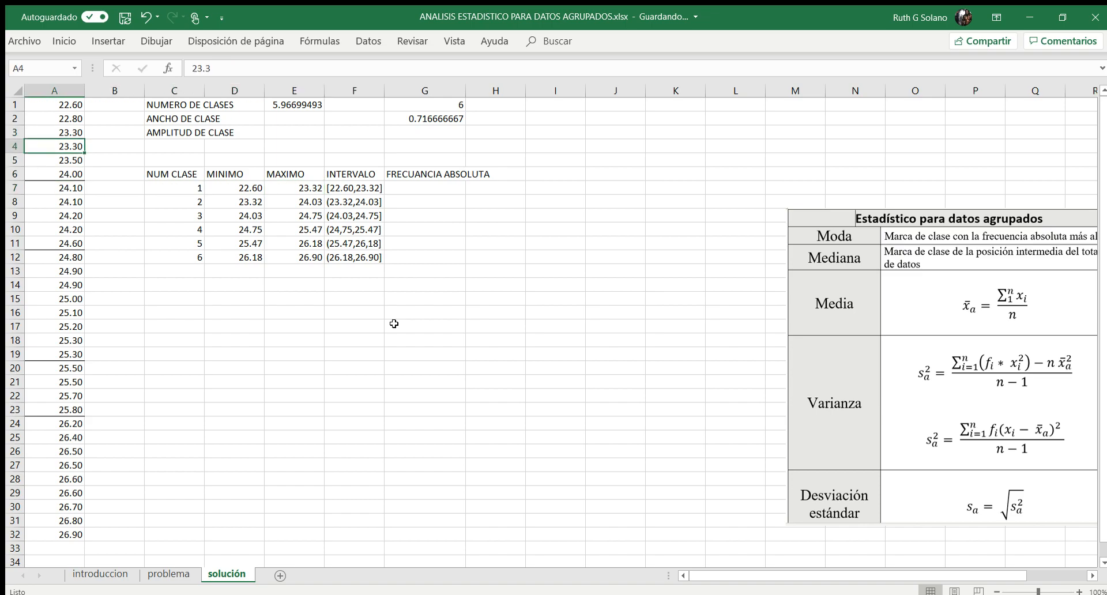
Step: Examine the underlined measurement groups in A4:A11 against the limits of classes 2 and 3
{"action": "key", "text": "Down"}
{"action": "key", "text": "Down"}
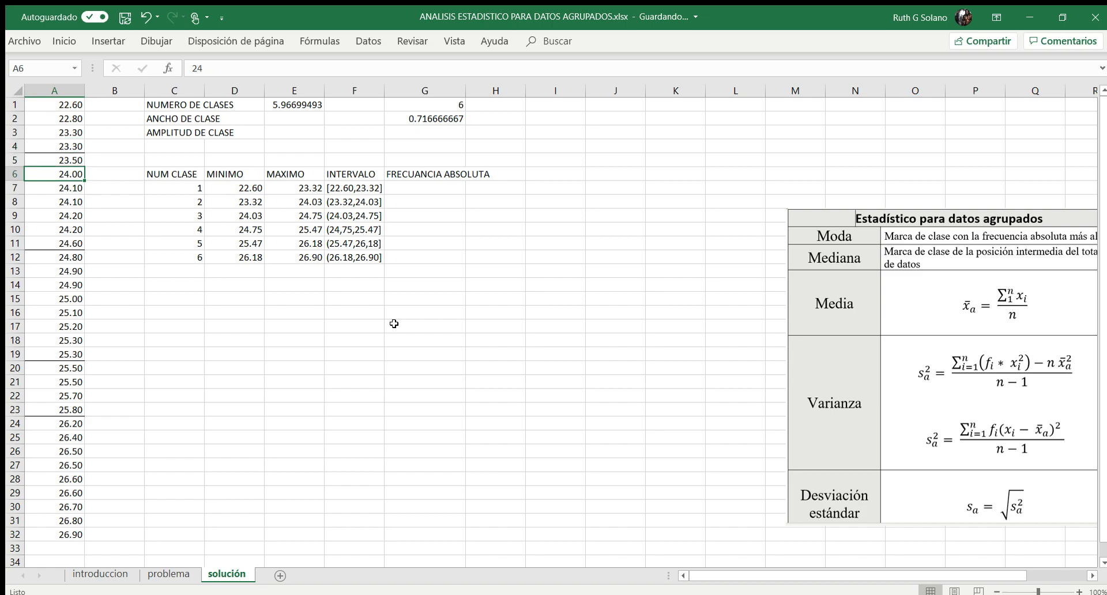
{"action": "key", "text": "Down"}
{"action": "key", "text": "Down"}
{"action": "key", "text": "Down"}
{"action": "key", "text": "Down"}
{"action": "key", "text": "Down"}
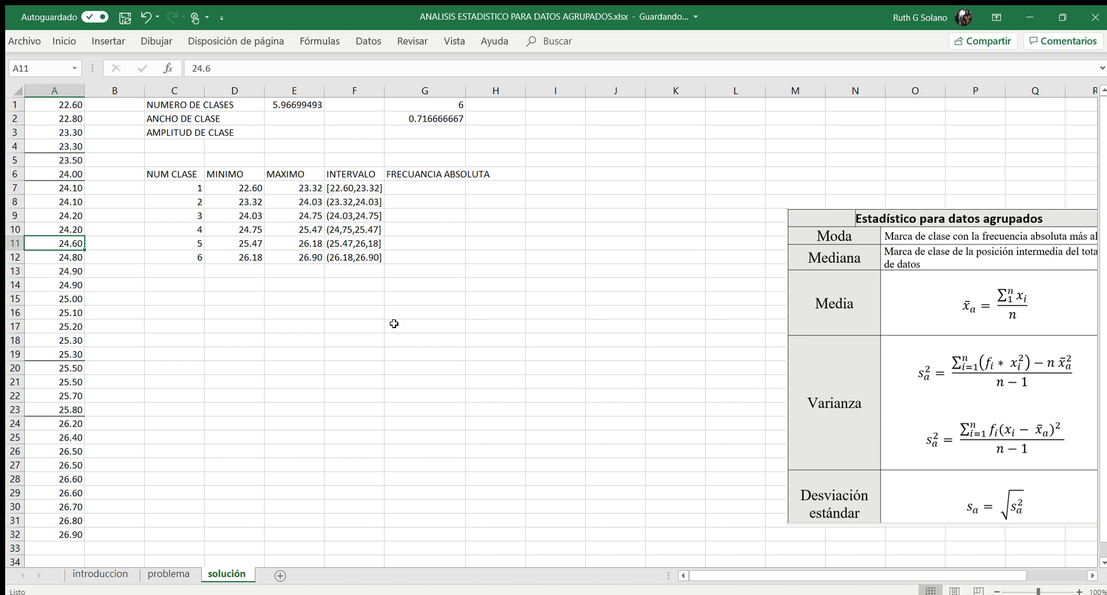
{"action": "key", "text": "Right"}
{"action": "key", "text": "Right"}
{"action": "key", "text": "Right"}
{"action": "key", "text": "Right"}
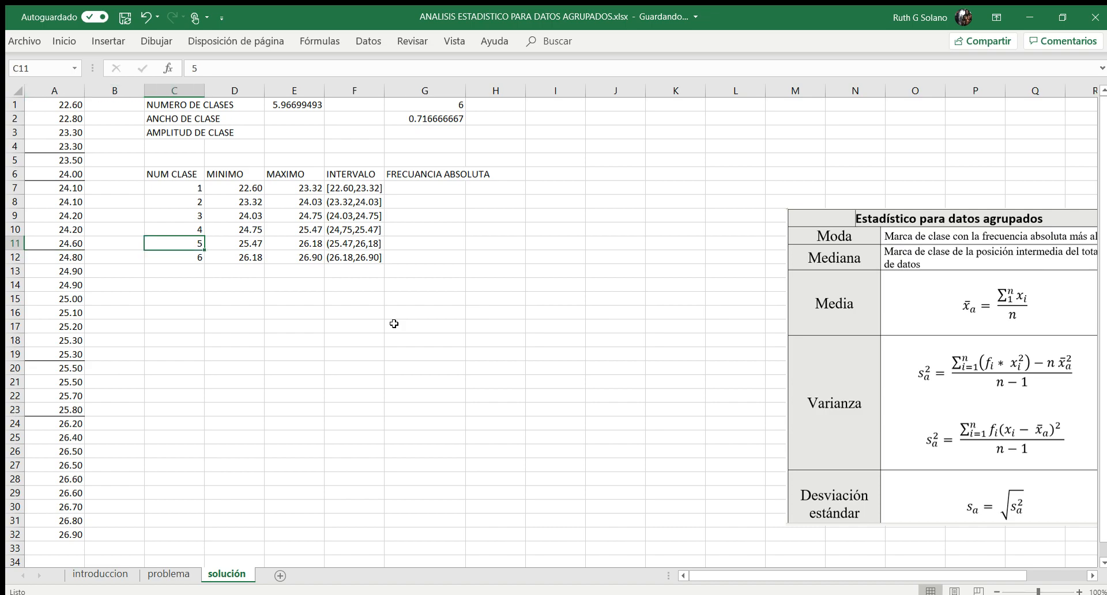
{"action": "key", "text": "Up"}
{"action": "key", "text": "Up"}
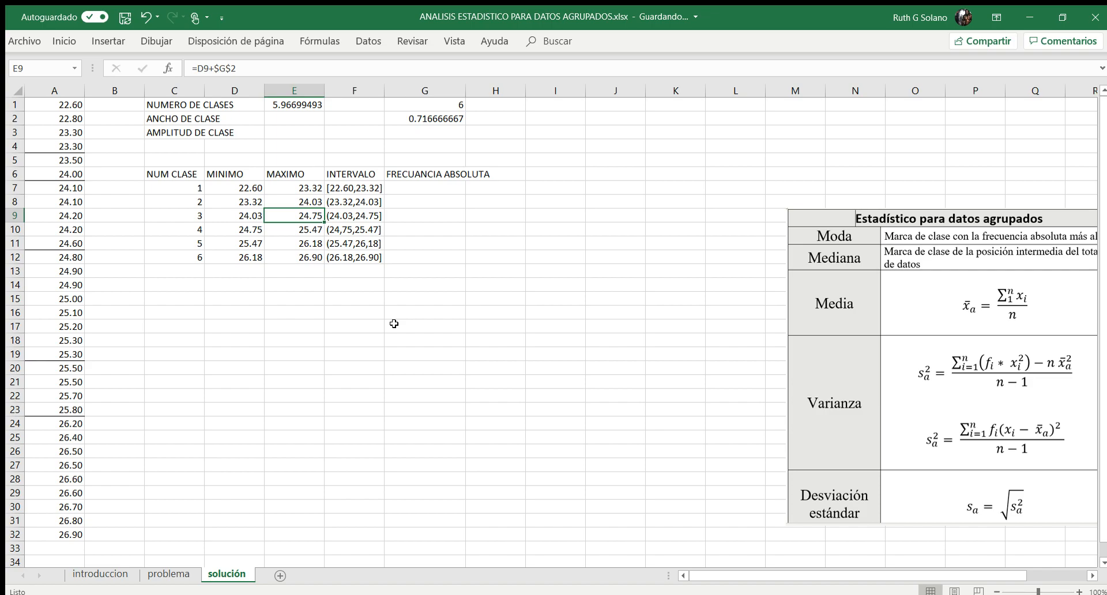
Step: Change the font colour of the whole column B to a dark, readable colour
{"action": "left_click", "coordinate": [122, 91]}
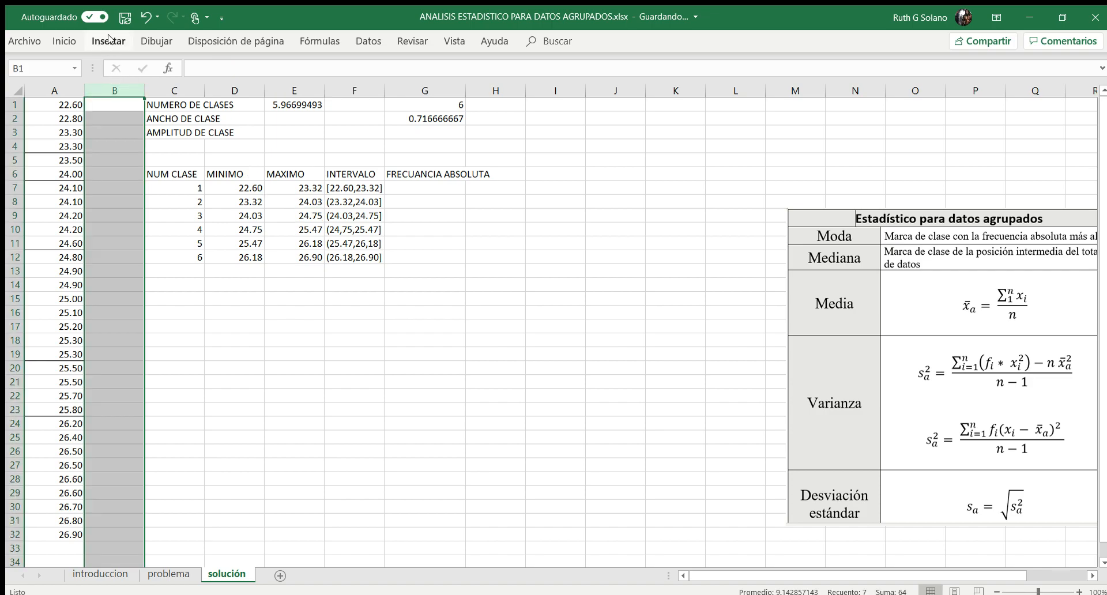
{"action": "left_click", "coordinate": [118, 50]}
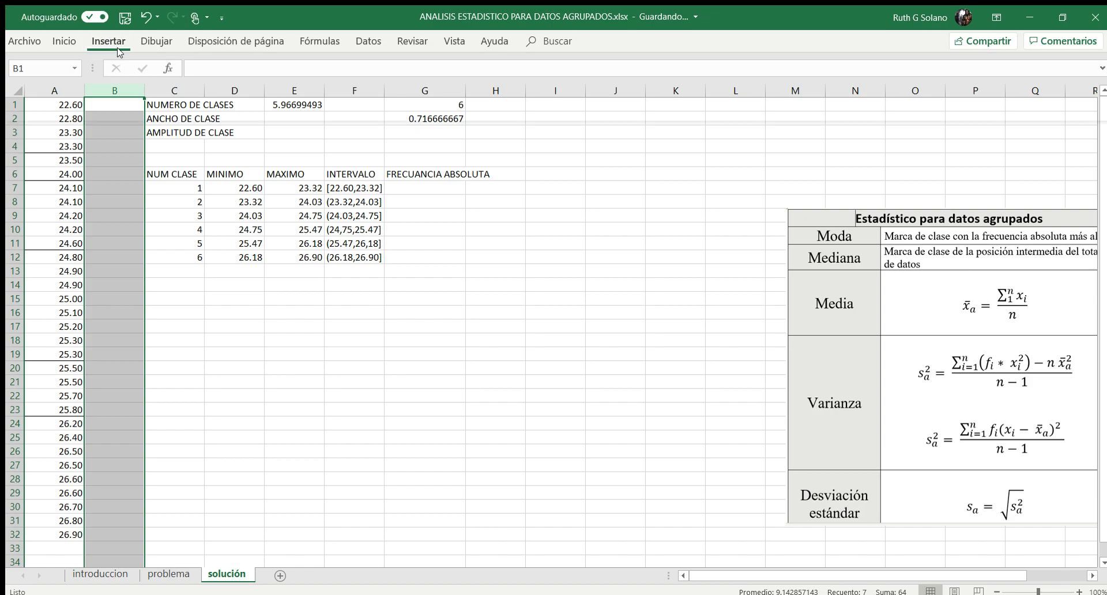
{"action": "left_click", "coordinate": [64, 38]}
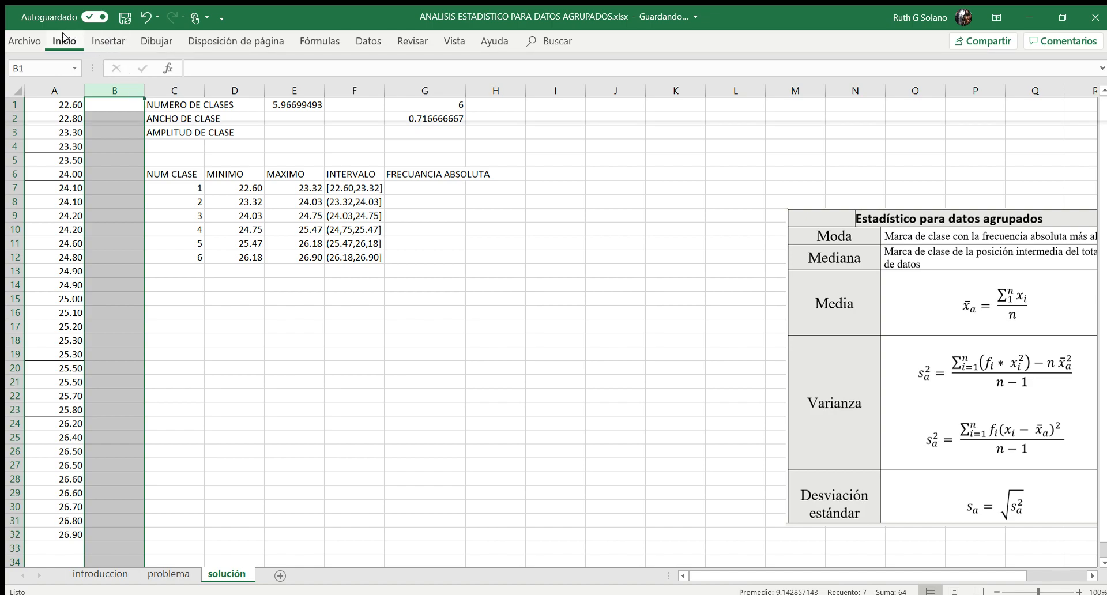
{"action": "left_click", "coordinate": [260, 85]}
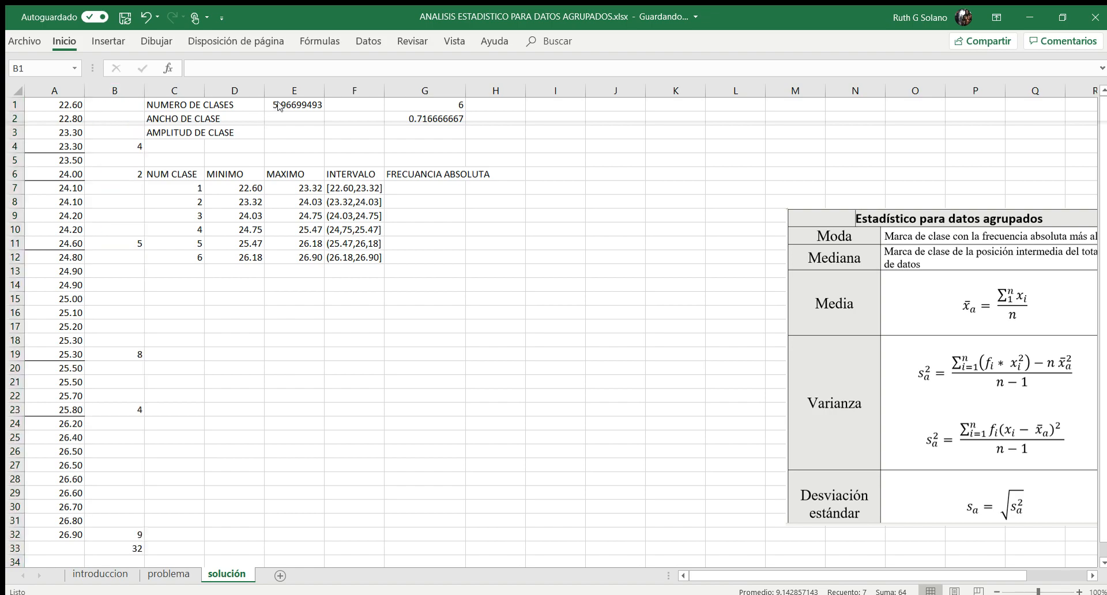
{"action": "left_click", "coordinate": [278, 102]}
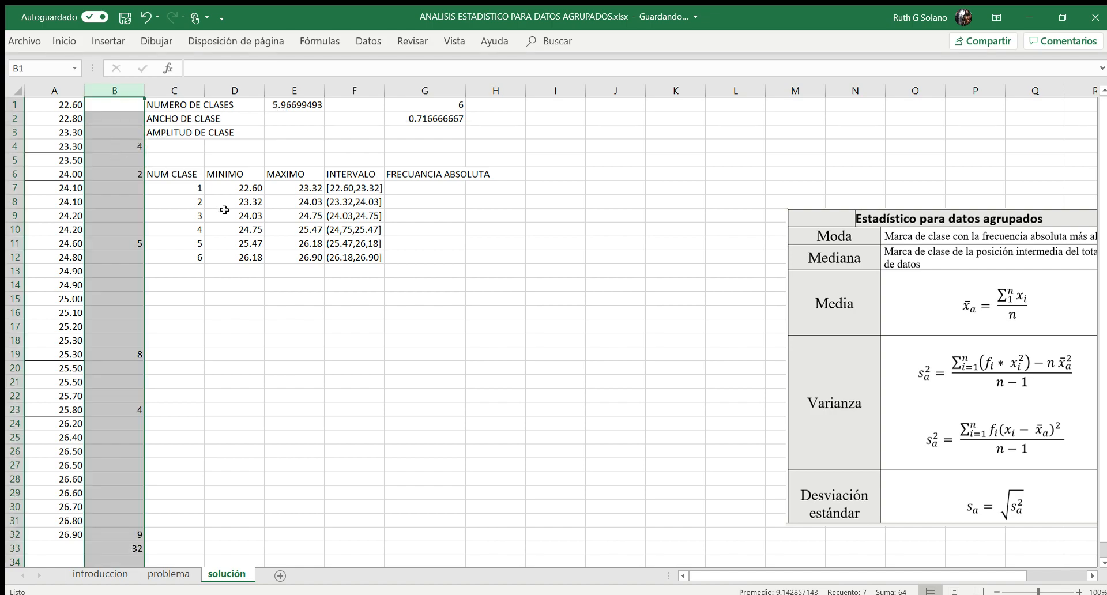
Step: Review the count for each measurement group in column B and the sum formula in B33
{"action": "key", "text": "Down"}
{"action": "key", "text": "Down"}
{"action": "key", "text": "Up"}
{"action": "key", "text": "Up"}
{"action": "key", "text": "Down"}
{"action": "key", "text": "Down"}
{"action": "key", "text": "Down"}
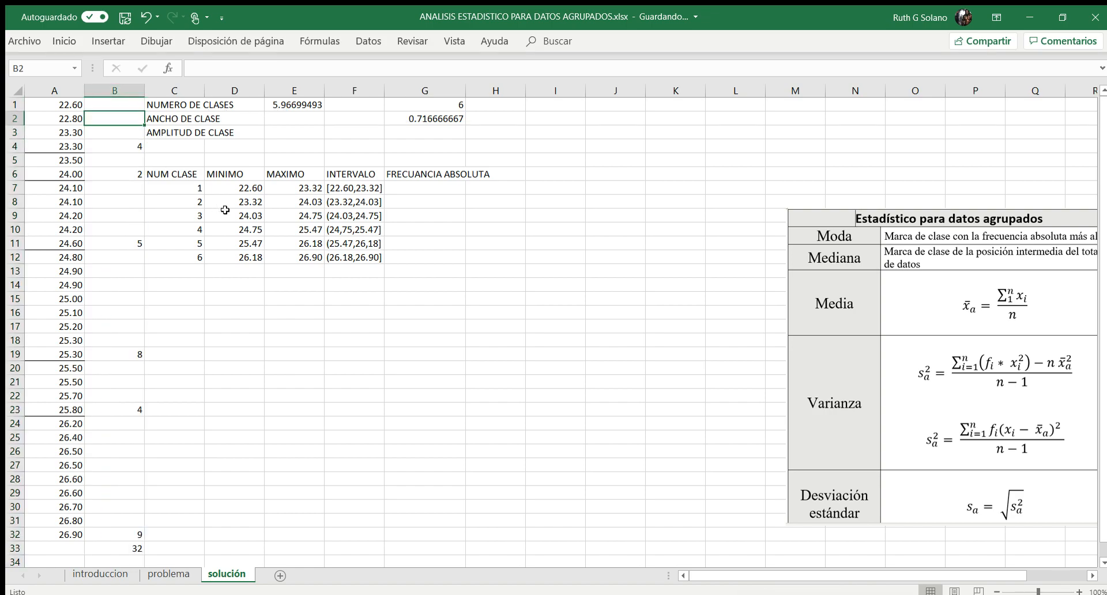
{"action": "key", "text": "Down"}
{"action": "key", "text": "Down"}
{"action": "key", "text": "Down"}
{"action": "key", "text": "Down"}
{"action": "key", "text": "Down"}
{"action": "key", "text": "Down"}
{"action": "key", "text": "Down"}
{"action": "key", "text": "Down"}
{"action": "key", "text": "Down"}
{"action": "key", "text": "Down"}
{"action": "key", "text": "Down"}
{"action": "key", "text": "Down"}
{"action": "key", "text": "Down"}
{"action": "key", "text": "Down"}
{"action": "key", "text": "Down"}
{"action": "key", "text": "Down"}
{"action": "key", "text": "Down"}
{"action": "key", "text": "Down"}
{"action": "key", "text": "Down"}
{"action": "key", "text": "Down"}
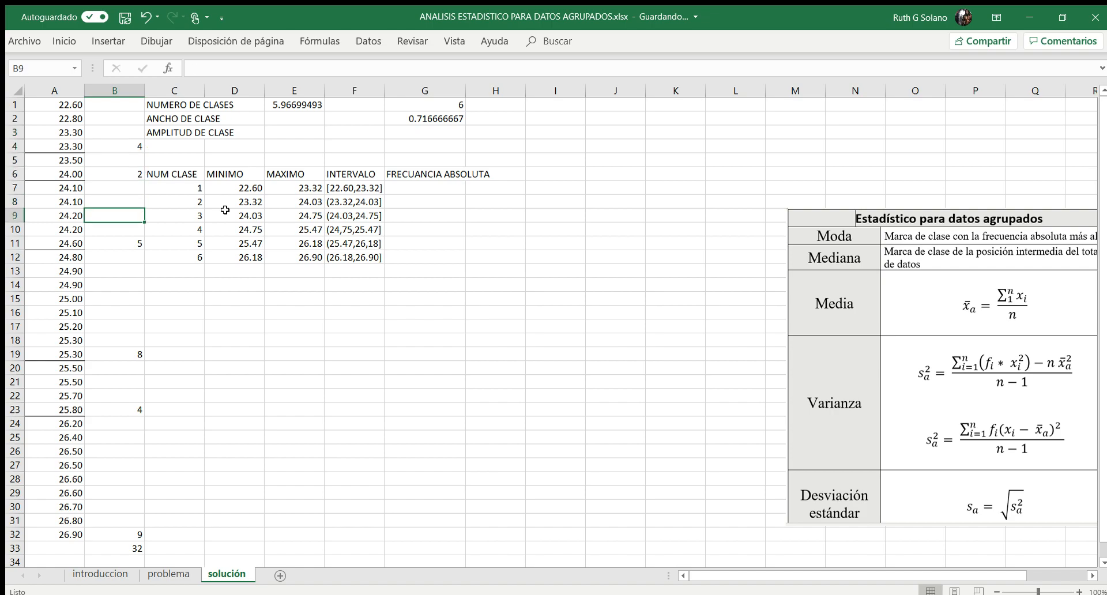
{"action": "key", "text": "Down"}
{"action": "key", "text": "Down"}
{"action": "key", "text": "Down"}
{"action": "key", "text": "Down"}
{"action": "key", "text": "Down"}
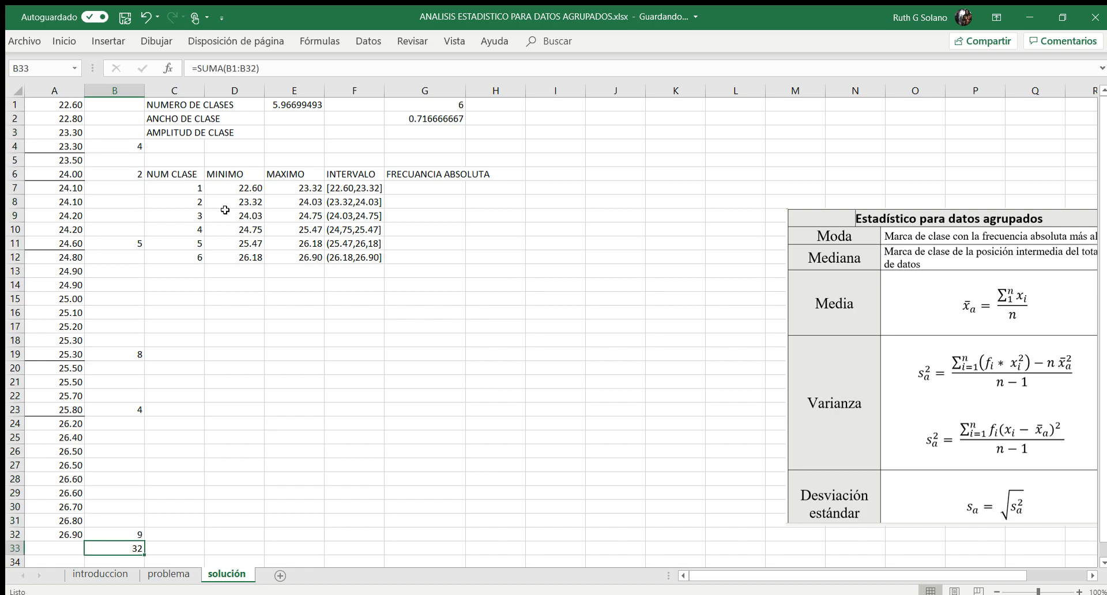
{"action": "key", "text": "Up"}
{"action": "key", "text": "Up"}
{"action": "key", "text": "Up"}
{"action": "key", "text": "Up"}
{"action": "key", "text": "Up"}
{"action": "key", "text": "Up"}
{"action": "key", "text": "Up"}
{"action": "key", "text": "Up"}
{"action": "key", "text": "Up"}
{"action": "key", "text": "Up"}
{"action": "key", "text": "Up"}
{"action": "key", "text": "Up"}
{"action": "key", "text": "Up"}
{"action": "key", "text": "Up"}
{"action": "key", "text": "Up"}
{"action": "key", "text": "Up"}
{"action": "key", "text": "Up"}
{"action": "key", "text": "Up"}
{"action": "key", "text": "Up"}
{"action": "key", "text": "Up"}
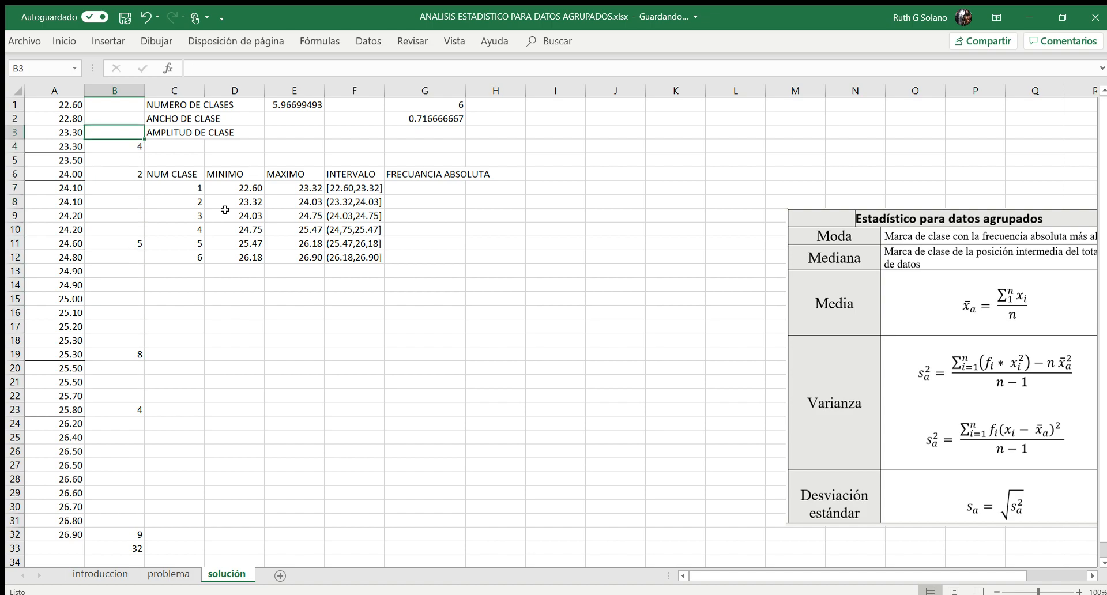
Step: Enter the absolute frequencies 4, 2, 5, 8, 4 and 9 for classes 1 to 6 in G7:G12
{"action": "key", "text": "Right"}
{"action": "key", "text": "Down"}
{"action": "key", "text": "Down"}
{"action": "key", "text": "Down"}
{"action": "key", "text": "Down"}
{"action": "key", "text": "Right"}
{"action": "key", "text": "Right"}
{"action": "key", "text": "Right"}
{"action": "key", "text": "Right"}
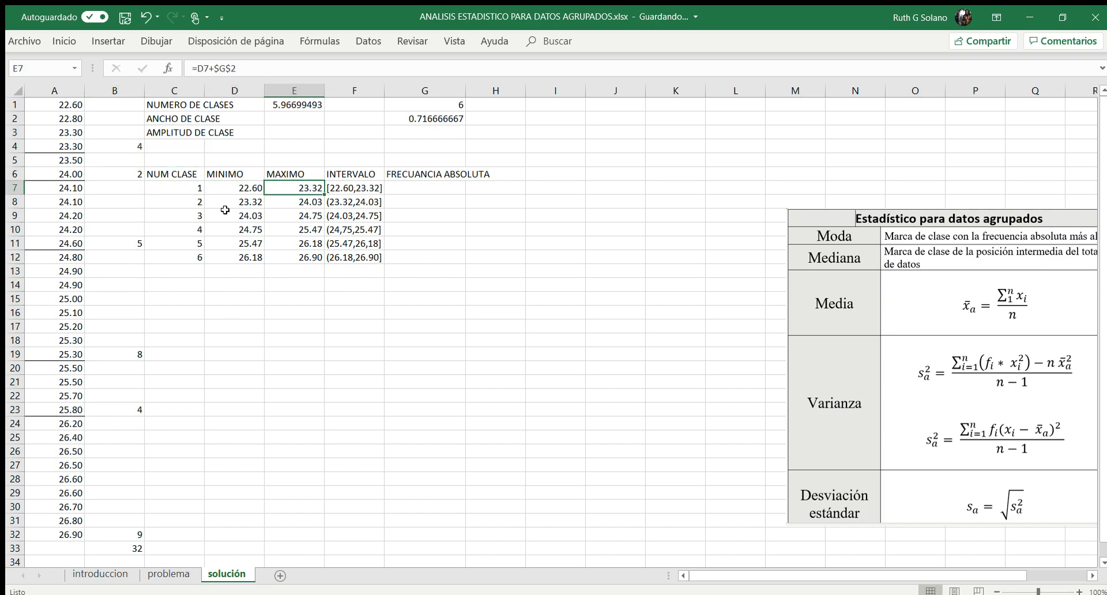
{"action": "type", "text": "4"}
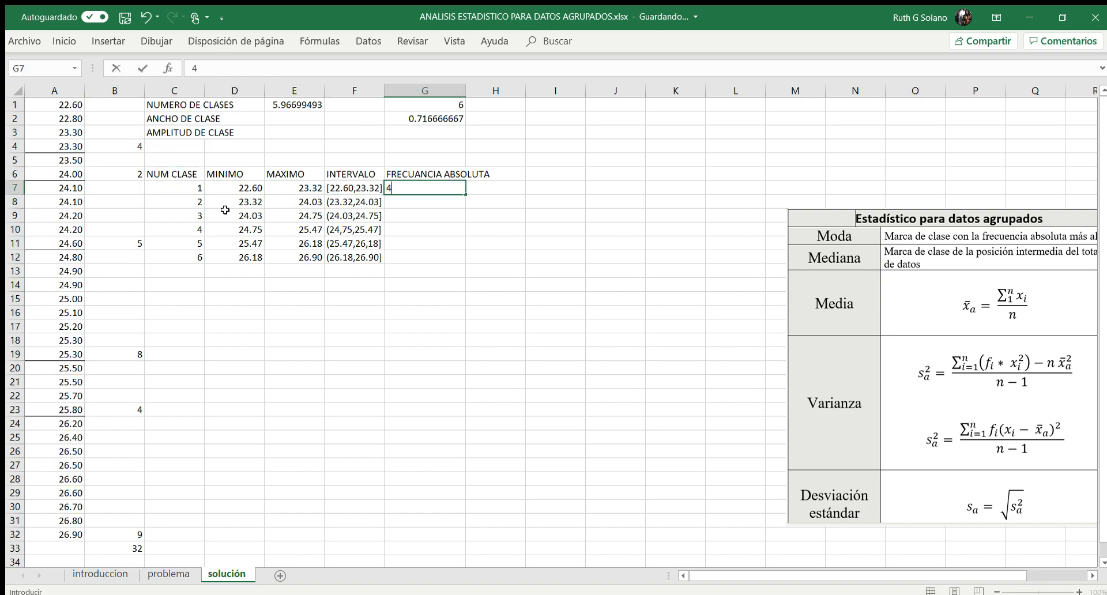
{"action": "key", "text": "Return"}
{"action": "type", "text": "2"}
{"action": "key", "text": "Return"}
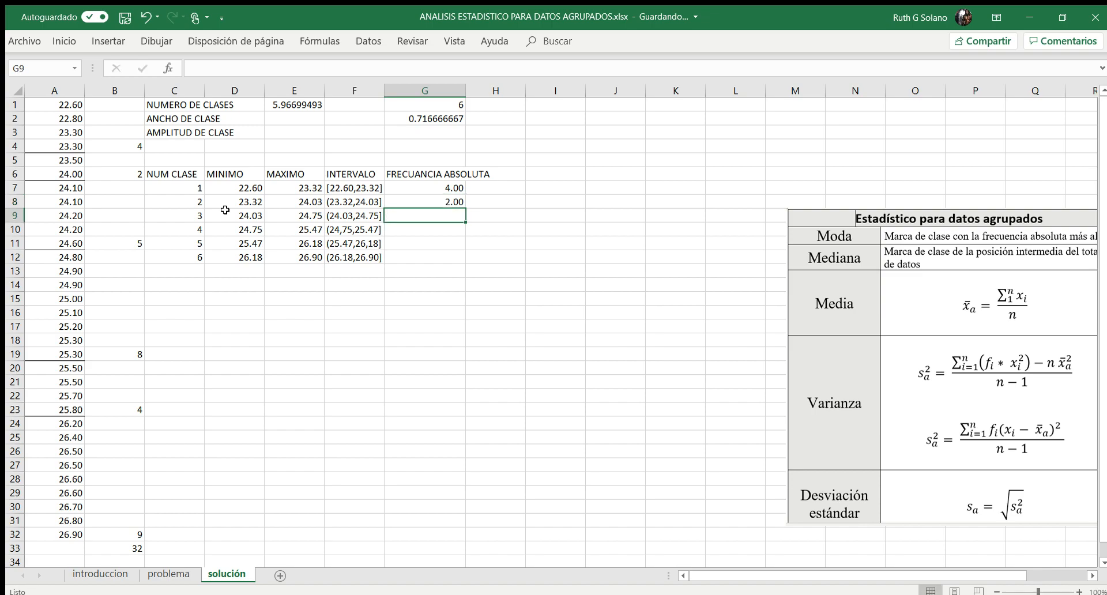
{"action": "type", "text": "5"}
{"action": "key", "text": "Return"}
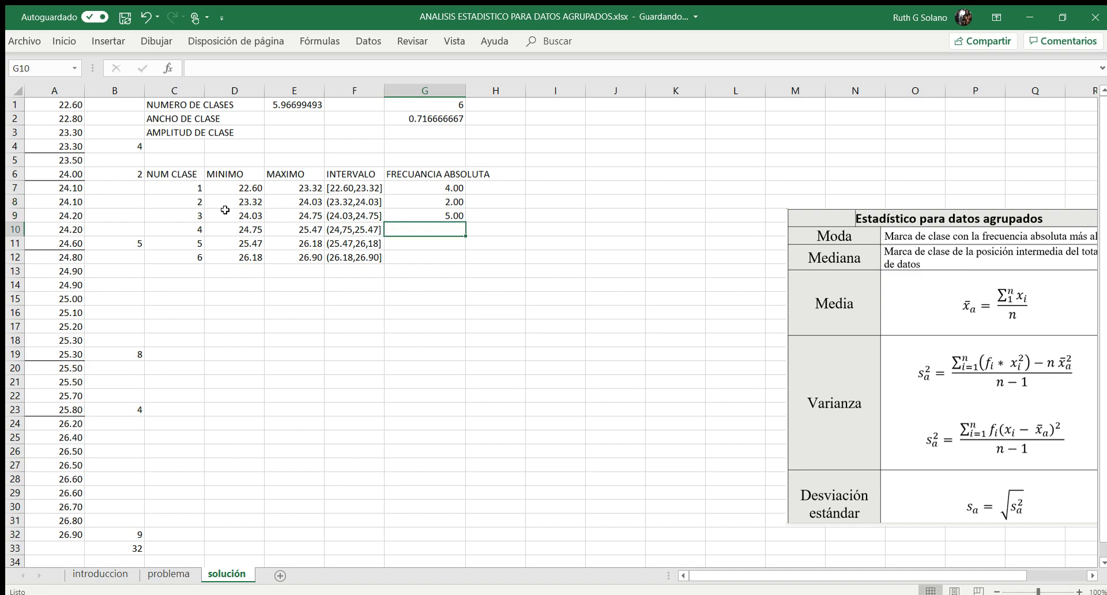
{"action": "type", "text": "8"}
{"action": "key", "text": "Return"}
{"action": "type", "text": "4"}
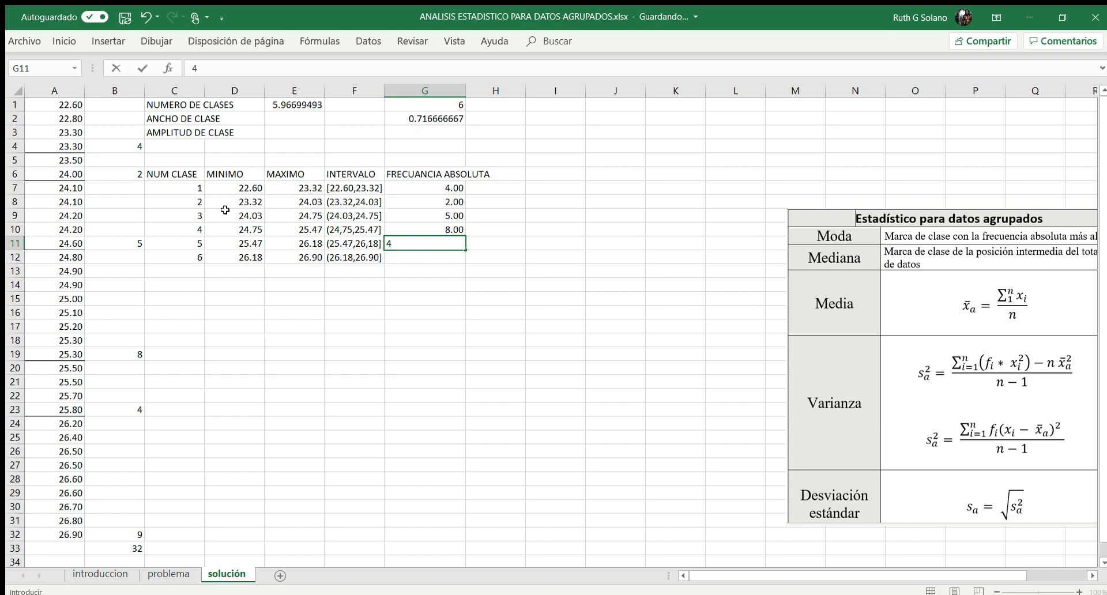
{"action": "key", "text": "Return"}
{"action": "type", "text": "9"}
{"action": "key", "text": "Return"}
Step: Autofit column G to the width of its FRECUANCIA ABSOLUTA heading
{"action": "key", "text": "Up"}
{"action": "key", "text": "Up"}
{"action": "key", "text": "Up"}
{"action": "key", "text": "Up"}
{"action": "key", "text": "Up"}
{"action": "key", "text": "Up"}
{"action": "key", "text": "Up"}
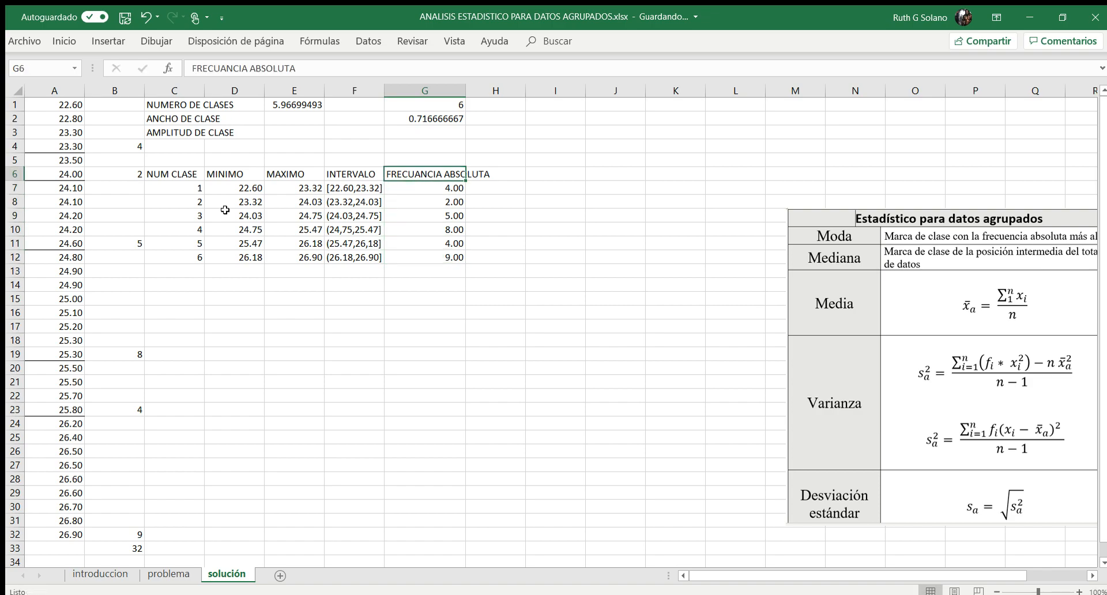
{"action": "double_click", "coordinate": [466, 94]}
Step: Add the column heading FRECUANCIA ABSOLUTA ACUMULADA in cell H6
{"action": "left_click", "coordinate": [515, 175]}
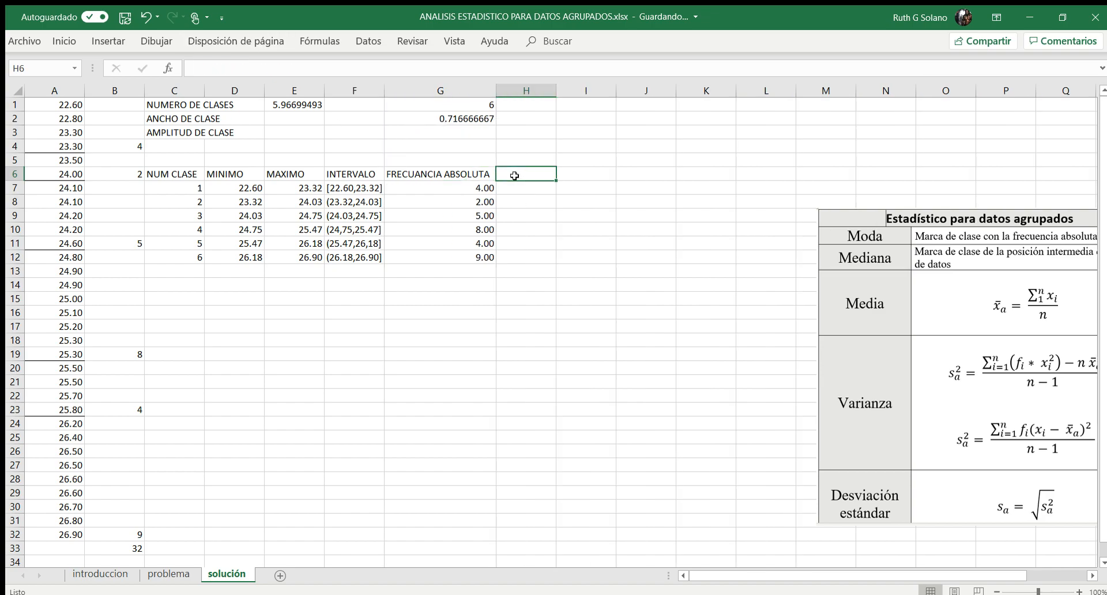
{"action": "type", "text": "FRECUENCIA"}
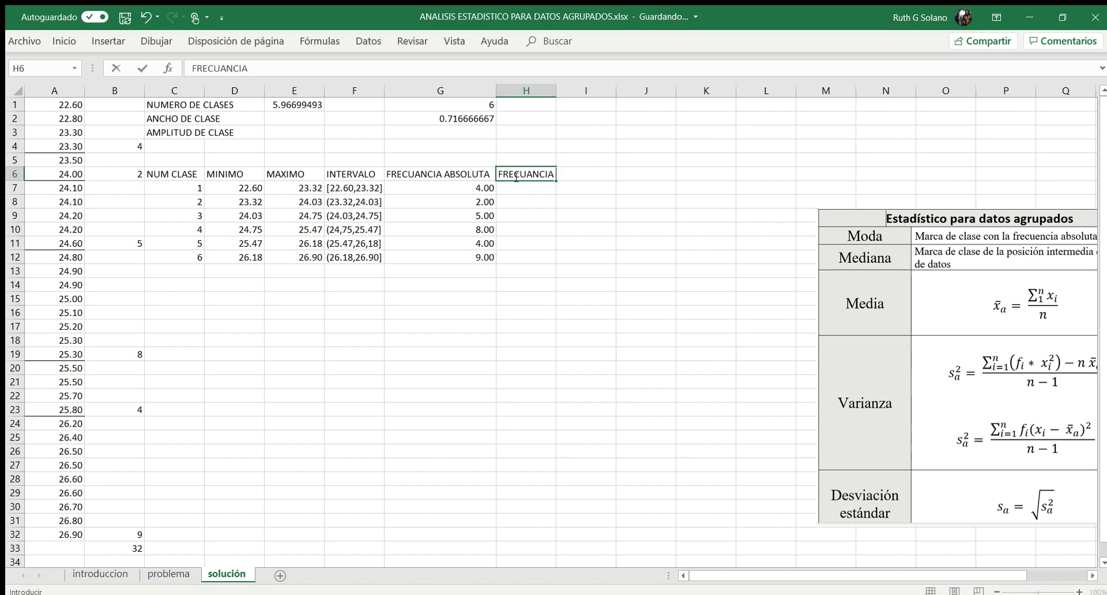
{"action": "type", "text": " ABSOLUTA ACU"}
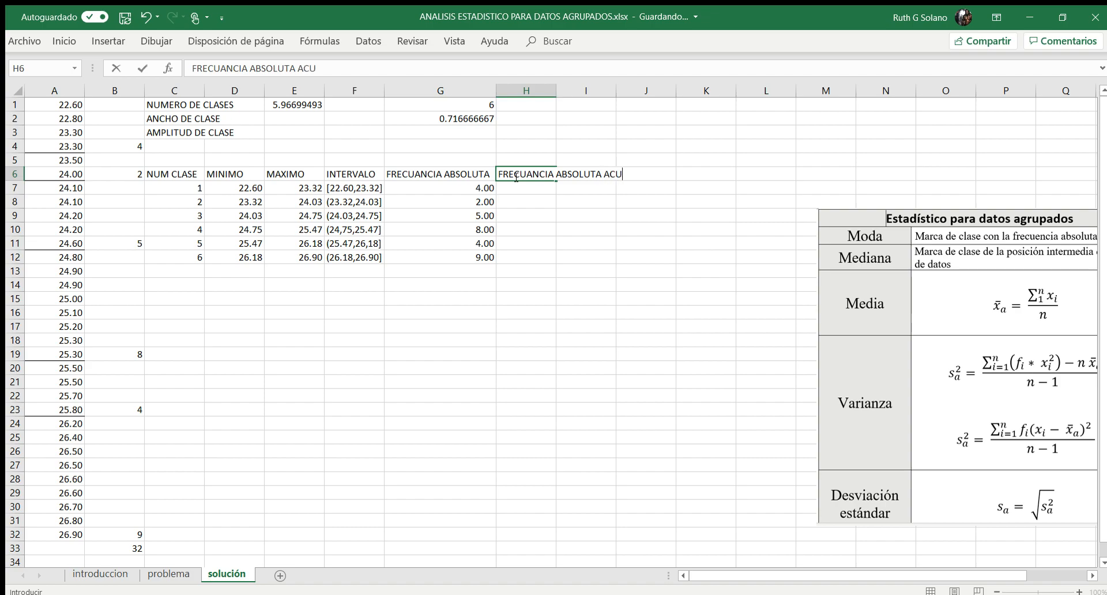
{"action": "type", "text": "MULADA"}
{"action": "key", "text": "Return"}
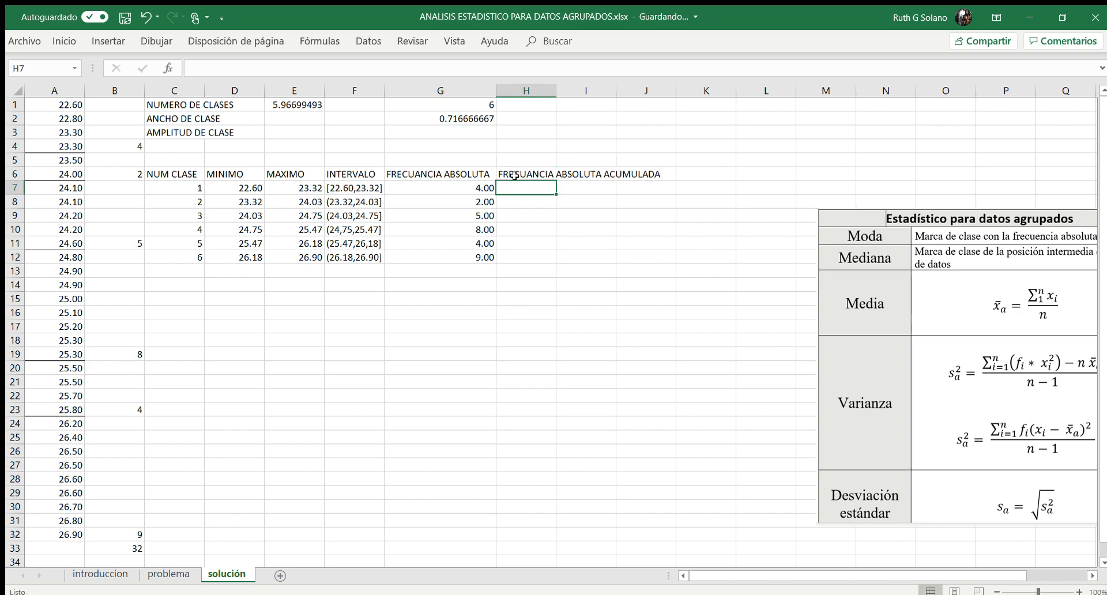
Step: Wrap the heading text in H6 and widen column H slightly so that ACUMULADA fits on one line
{"action": "left_click", "coordinate": [456, 176]}
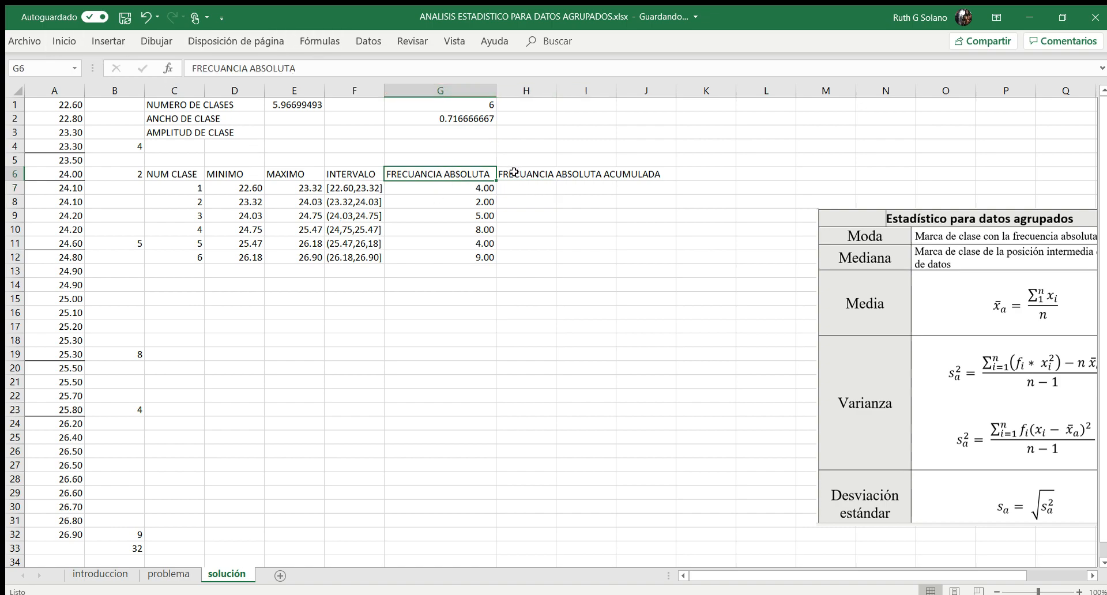
{"action": "left_click", "coordinate": [514, 172]}
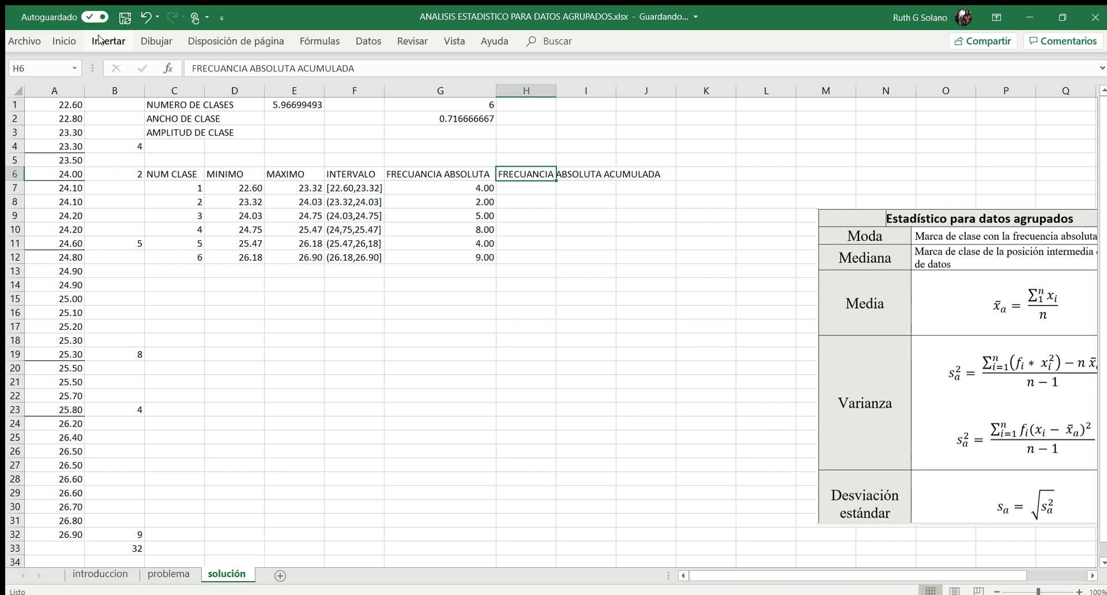
{"action": "left_click", "coordinate": [64, 41]}
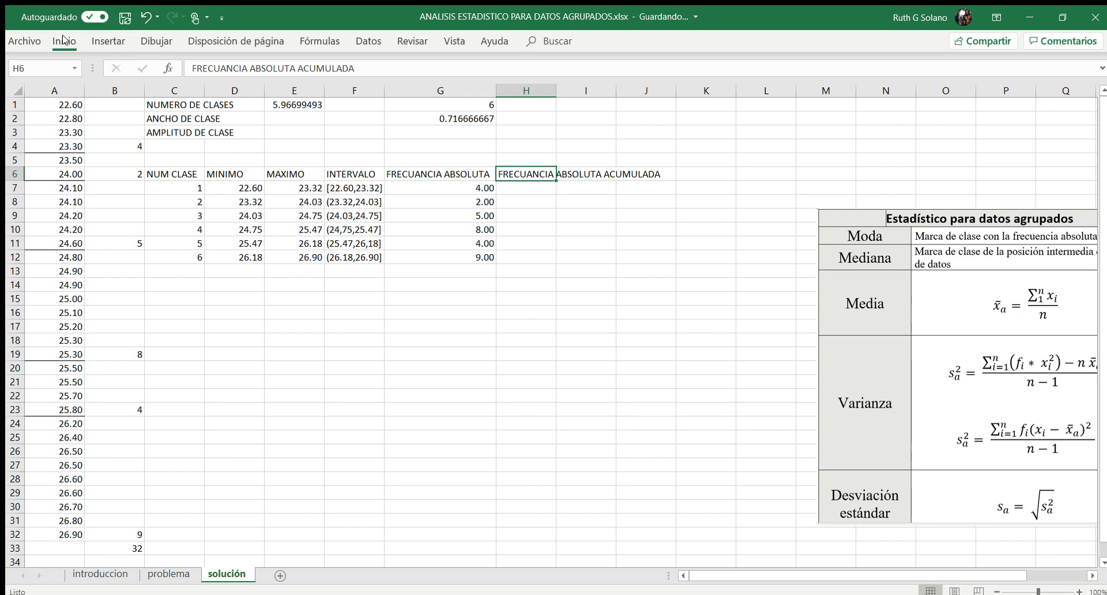
{"action": "left_click", "coordinate": [423, 67]}
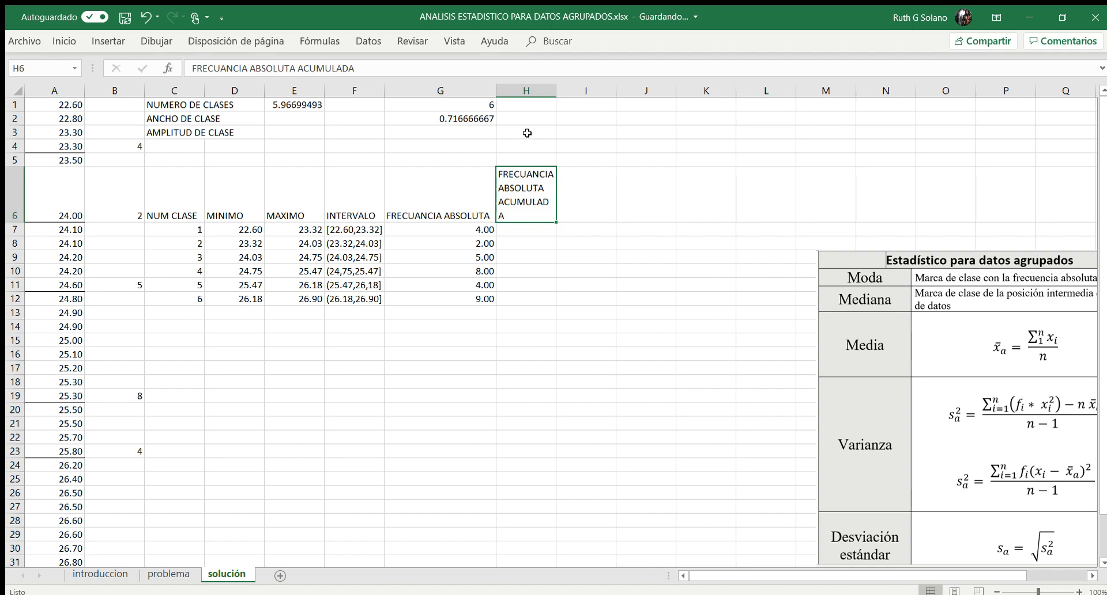
{"action": "left_click_drag", "start_coordinate": [556, 91], "coordinate": [569, 91]}
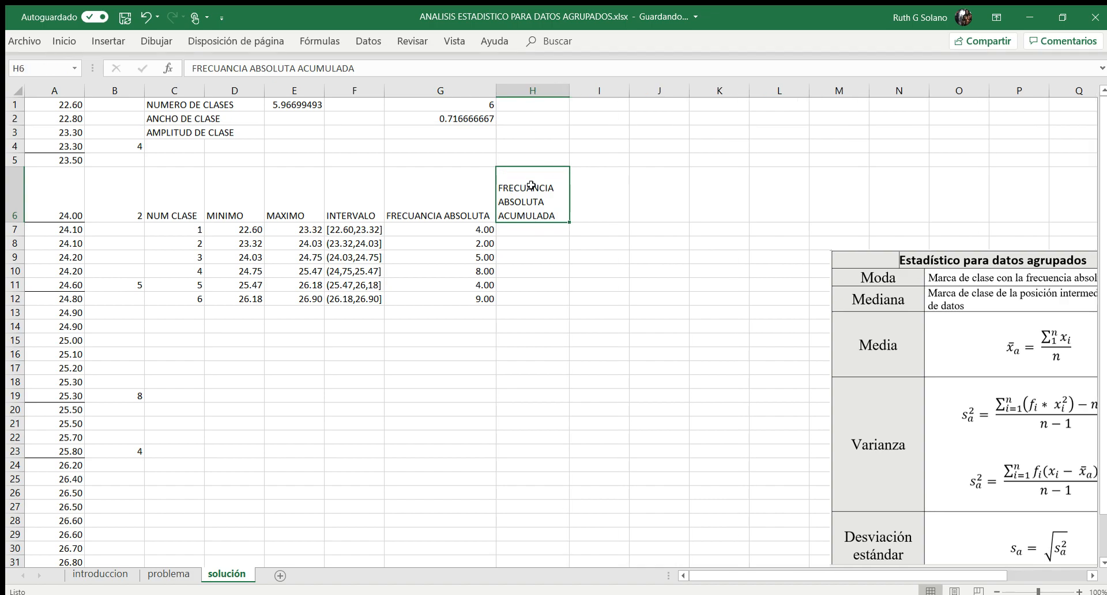
Step: Set the class 1 cumulative frequency in H7 with the formula =G7
{"action": "left_click", "coordinate": [523, 230]}
{"action": "type", "text": "="}
{"action": "key", "text": "Left"}
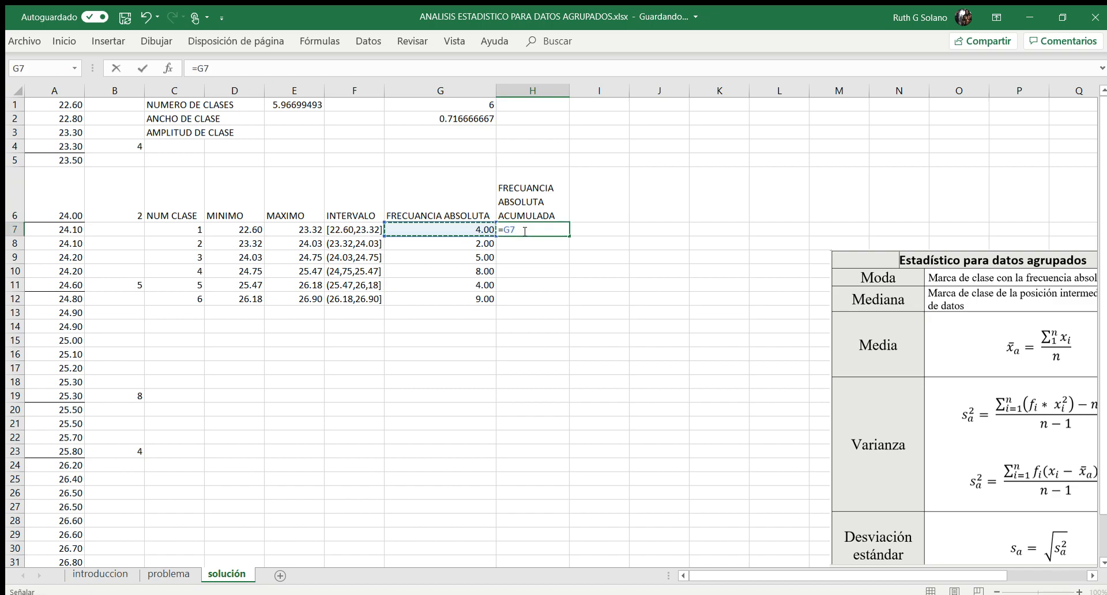
{"action": "key", "text": "Return"}
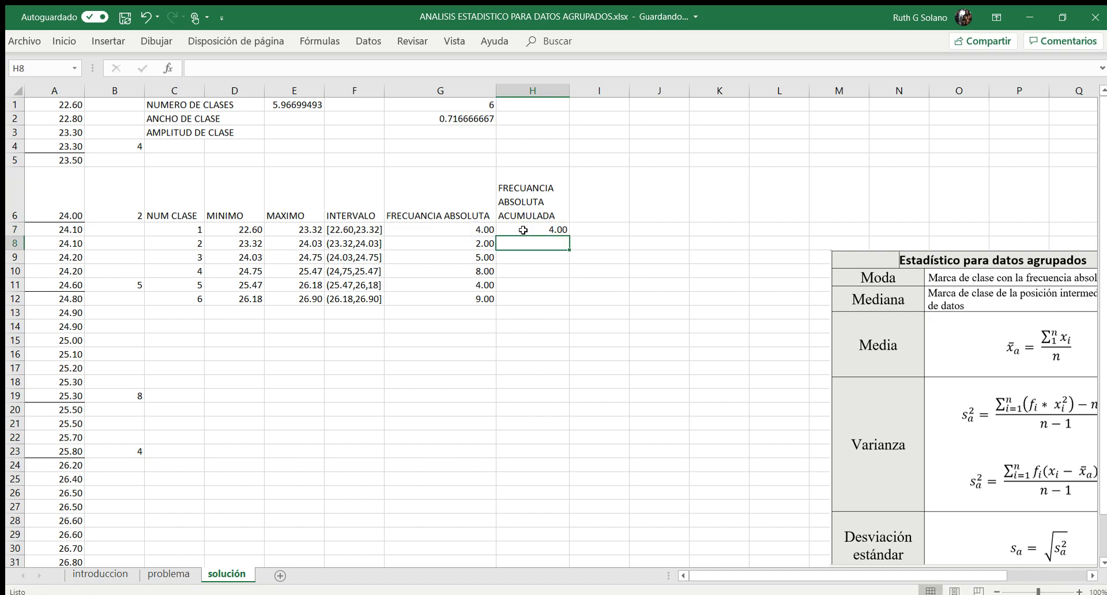
{"action": "type", "text": "="}
{"action": "key", "text": "Left"}
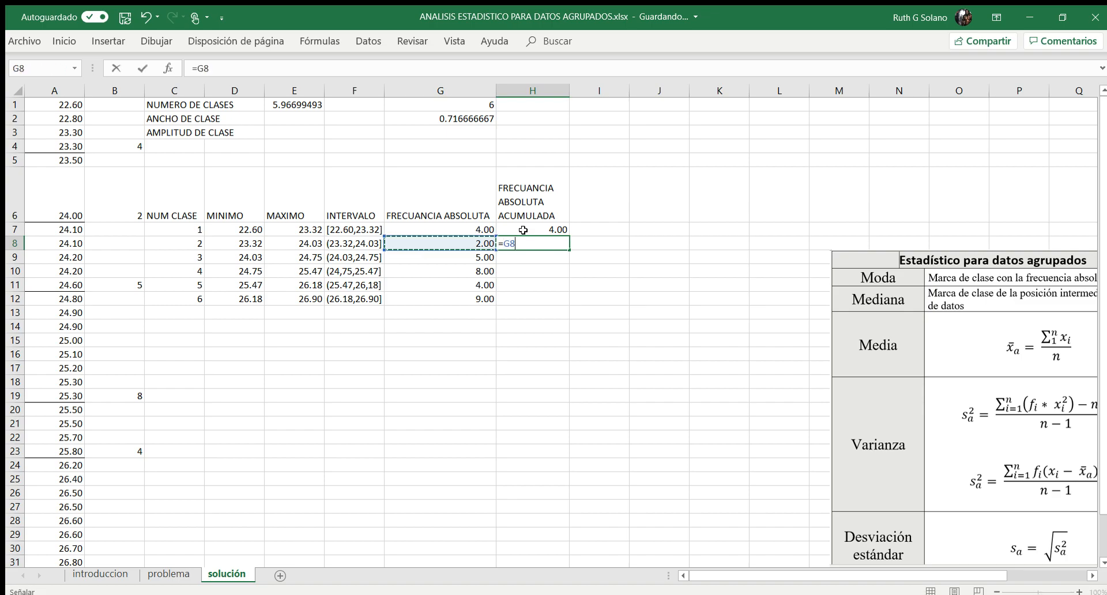
{"action": "left_click", "coordinate": [523, 230]}
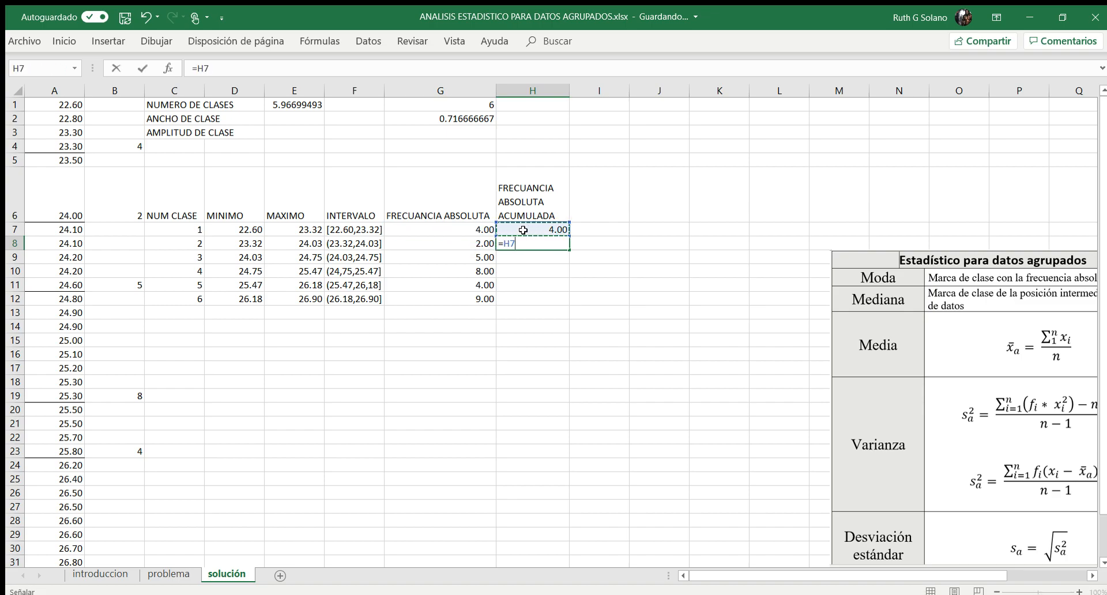
{"action": "key", "text": "Return"}
Step: Set the class 2 cumulative frequency in H8 with the formula =G8+H7
{"action": "key", "text": "Up"}
{"action": "type", "text": "="}
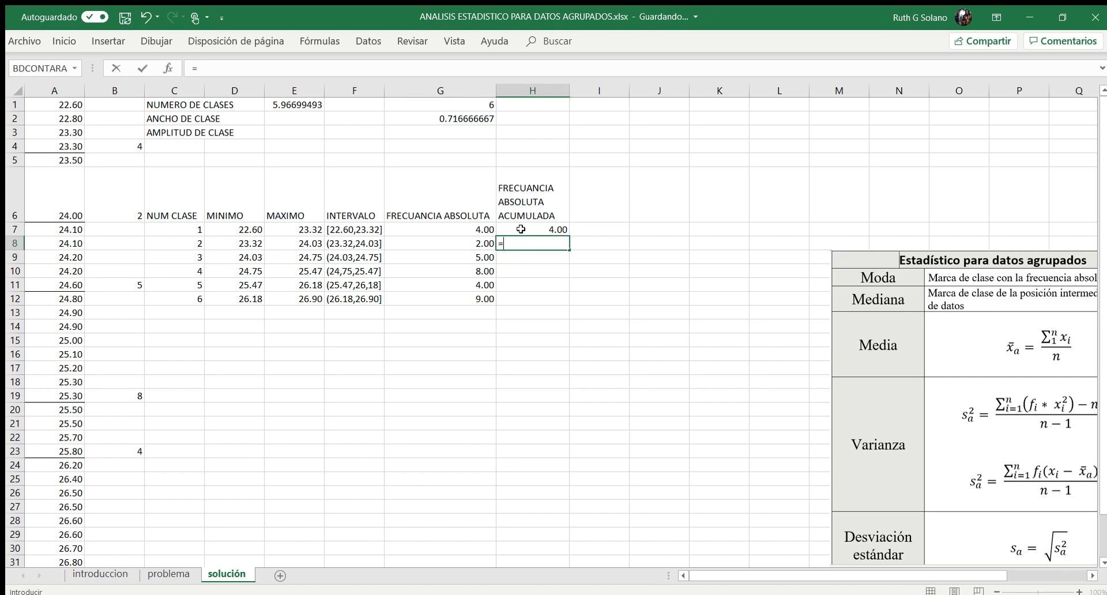
{"action": "key", "text": "Left"}
{"action": "type", "text": "+"}
{"action": "key", "text": "Up"}
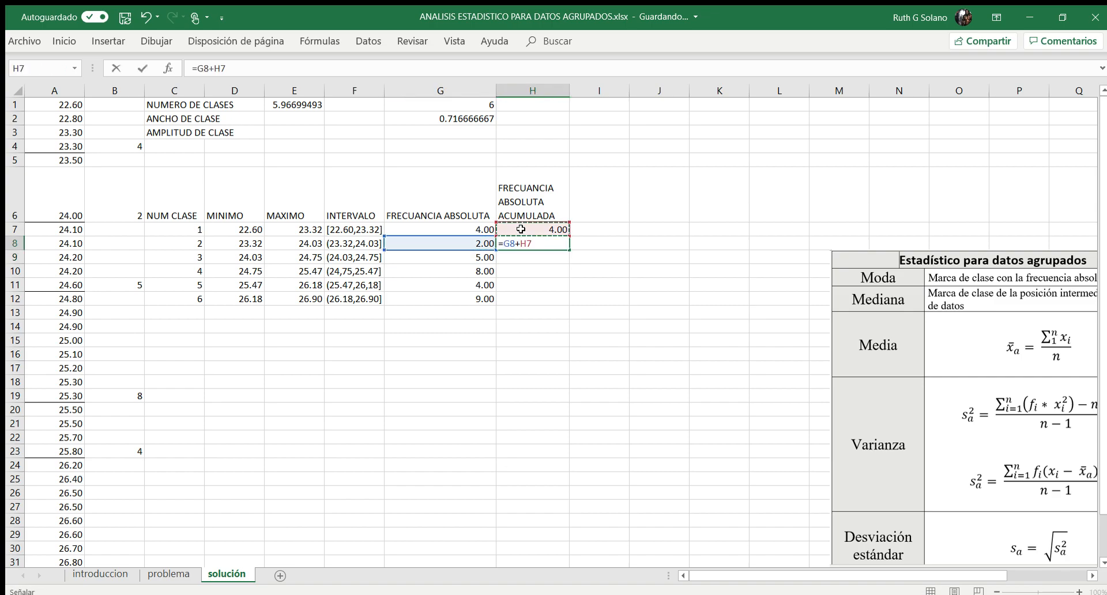
{"action": "key", "text": "Return"}
Step: Format the absolute and cumulative frequencies in G7:H12 as whole numbers without decimals
{"action": "left_click_drag", "start_coordinate": [467, 231], "coordinate": [521, 295]}
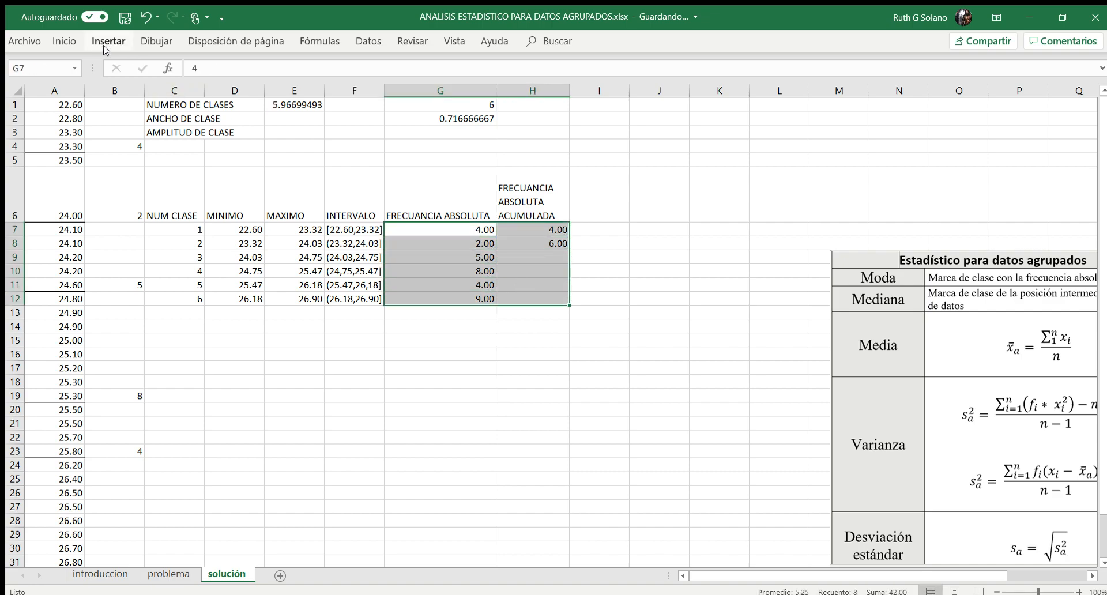
{"action": "left_click", "coordinate": [72, 40]}
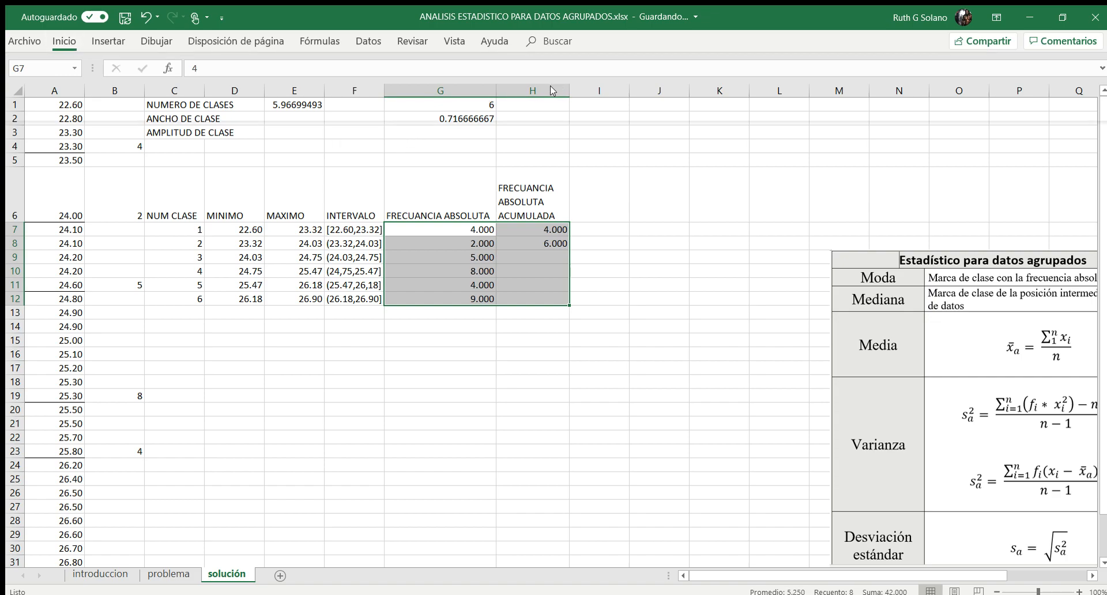
{"action": "left_click", "coordinate": [569, 87]}
{"action": "left_click", "coordinate": [569, 88]}
{"action": "left_click", "coordinate": [545, 264]}
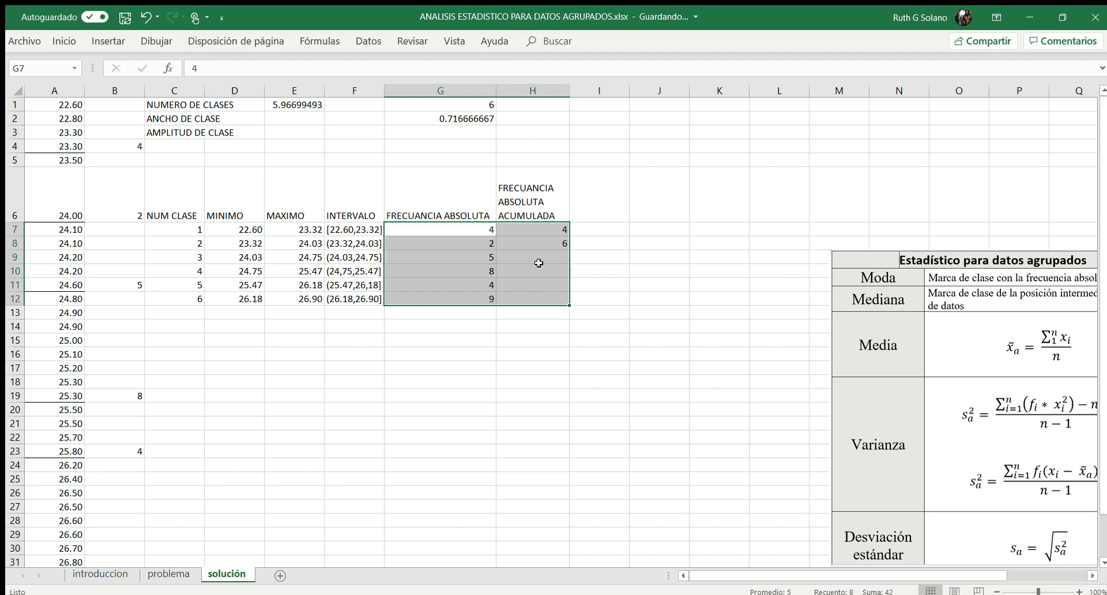
{"action": "left_click_drag", "start_coordinate": [546, 268], "coordinate": [539, 261]}
Step: Fill the cumulative frequency formula from H8 down to H12 for the remaining classes
{"action": "left_click", "coordinate": [536, 261]}
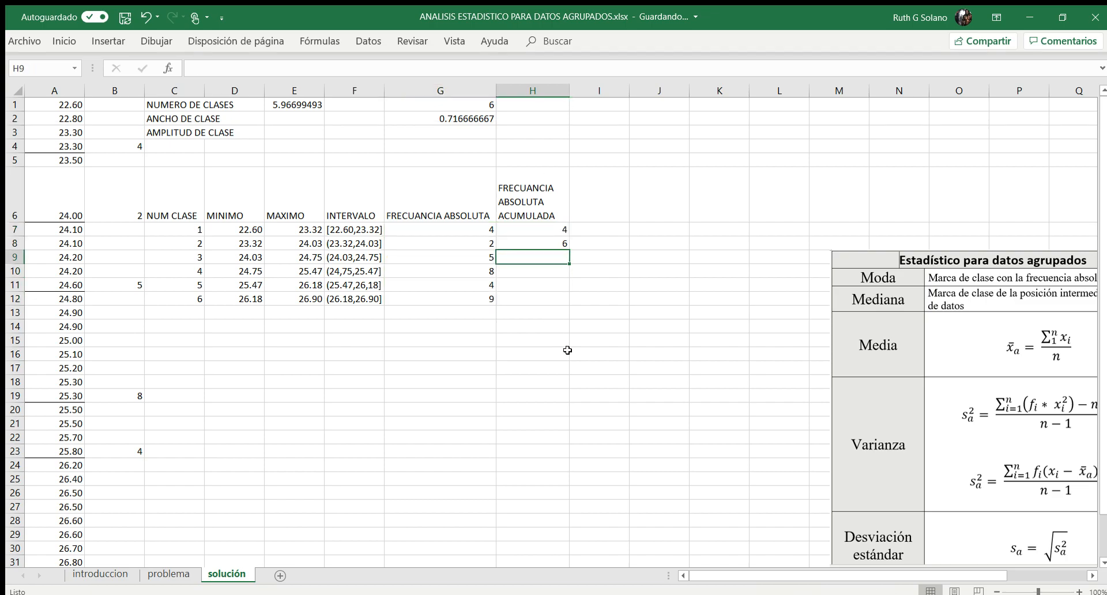
{"action": "key", "text": "Up"}
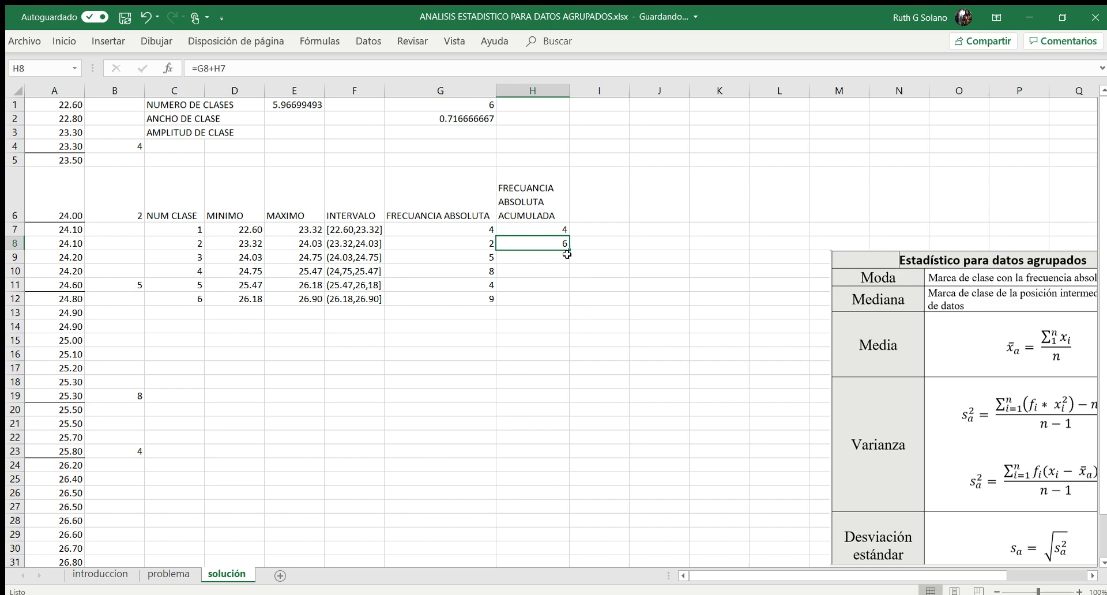
{"action": "left_click_drag", "start_coordinate": [567, 248], "coordinate": [569, 307]}
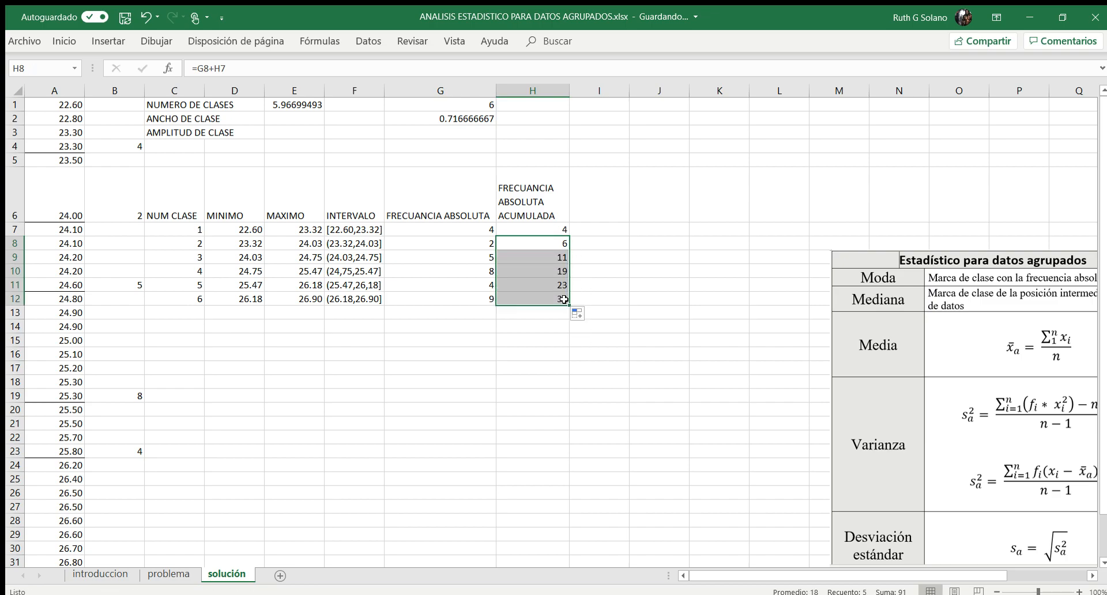
{"action": "left_click", "coordinate": [546, 297]}
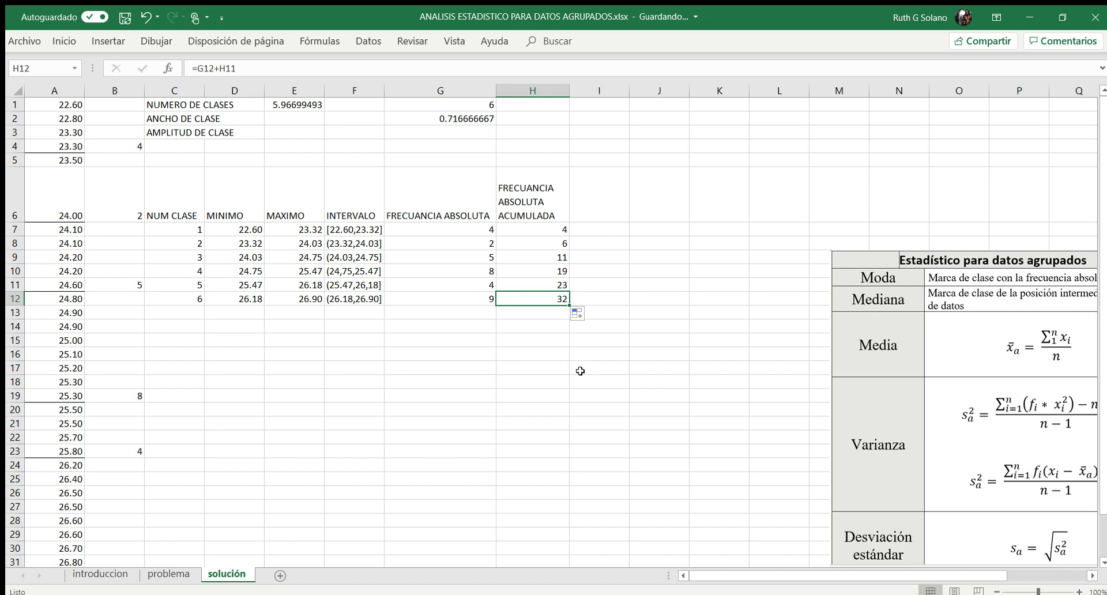
Step: Narrow column G and wrap its heading in G6 so that FRECUANCIA and ABSOLUTA each fit on one line
{"action": "left_click_drag", "start_coordinate": [496, 91], "coordinate": [442, 99]}
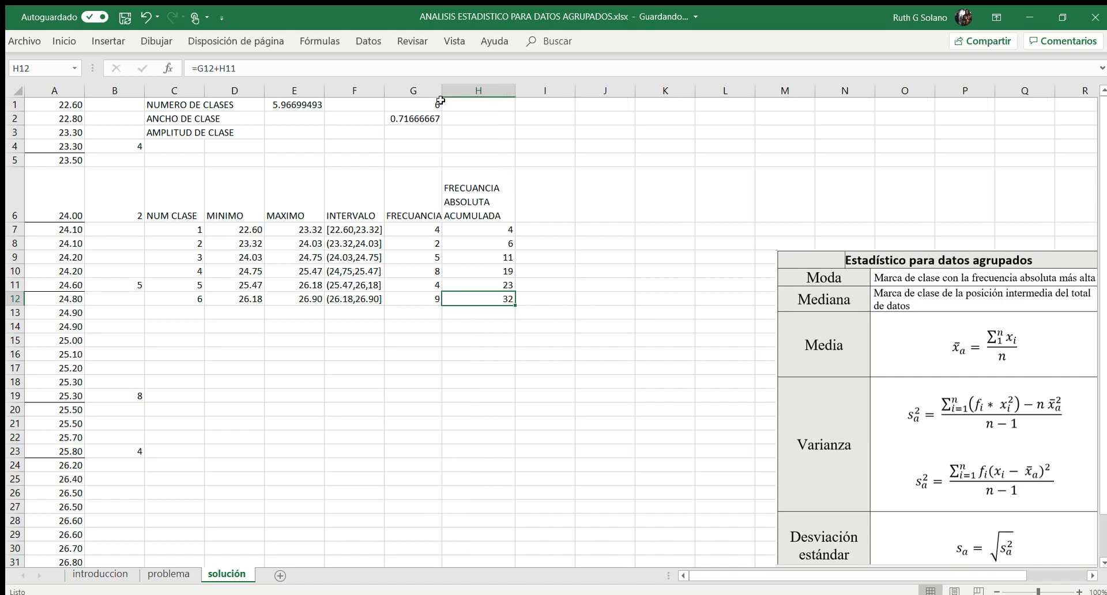
{"action": "left_click", "coordinate": [394, 174]}
{"action": "left_click", "coordinate": [64, 40]}
{"action": "left_click", "coordinate": [430, 67]}
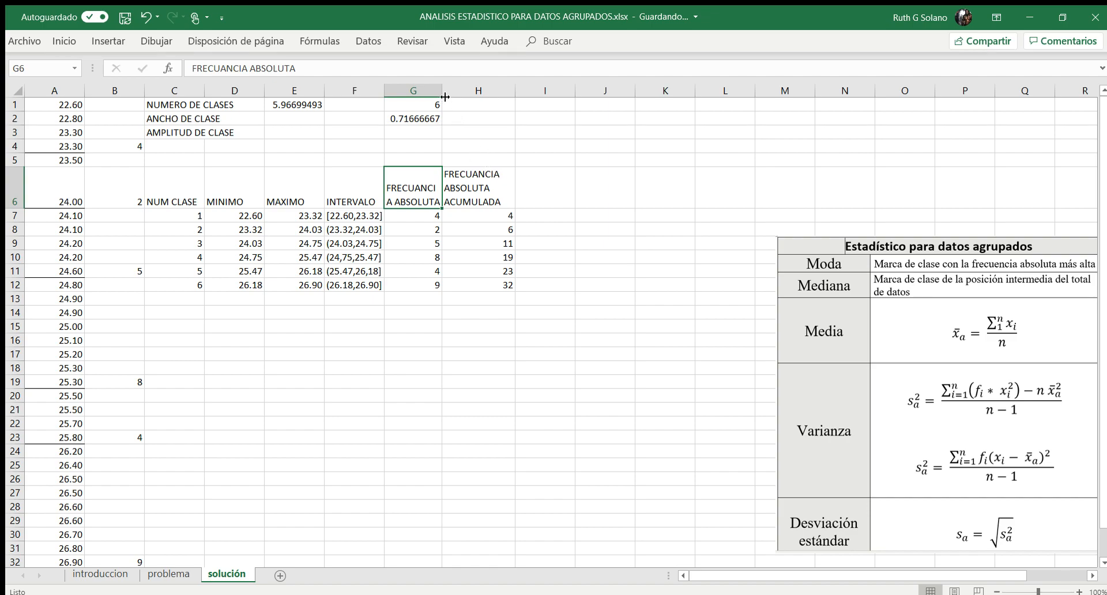
{"action": "left_click_drag", "start_coordinate": [442, 89], "coordinate": [445, 89]}
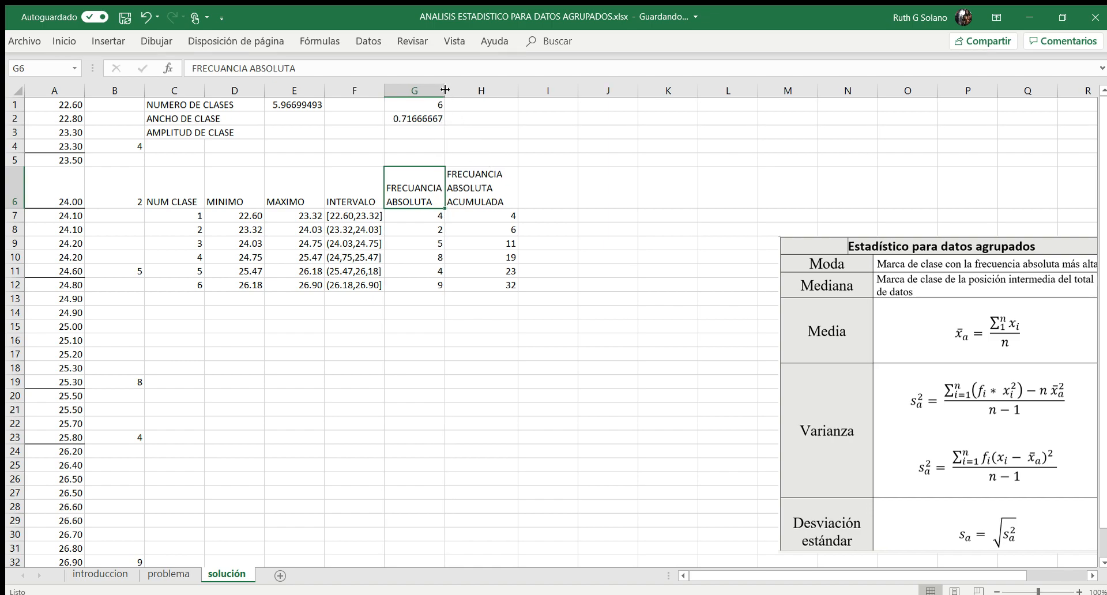
Step: Add the column heading MARCA DE CLASE in cell I6
{"action": "left_click", "coordinate": [521, 194]}
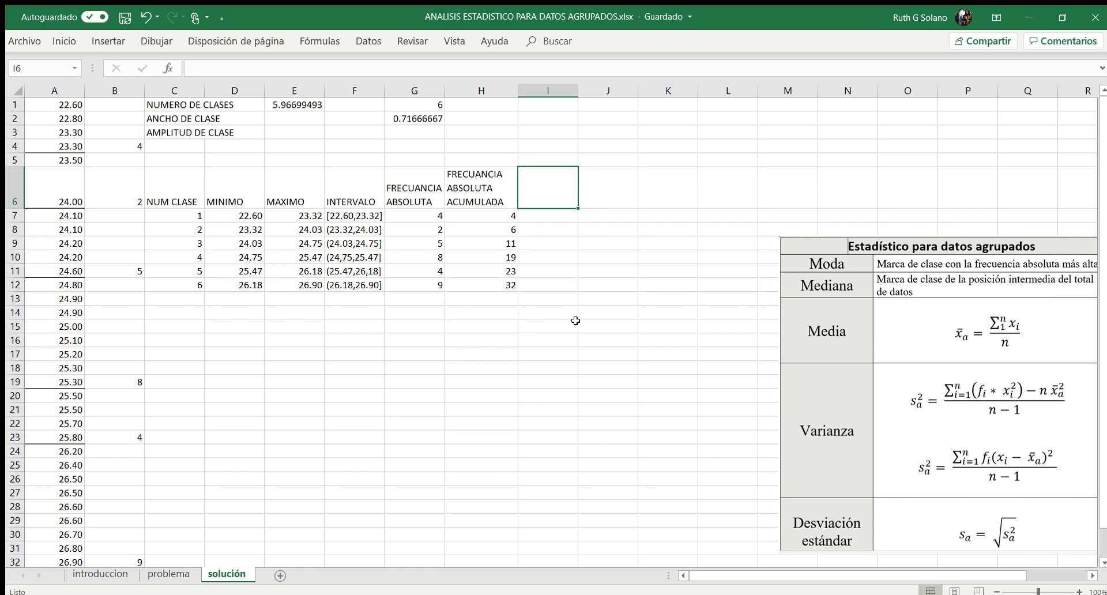
{"action": "type", "text": "MA"}
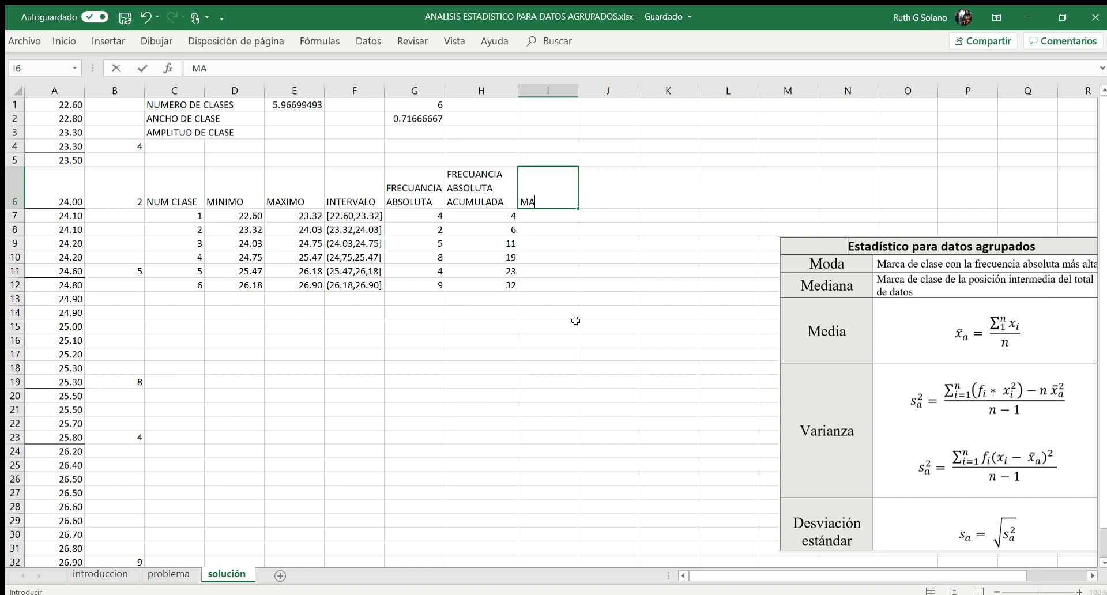
{"action": "type", "text": "RCA DE CLA"}
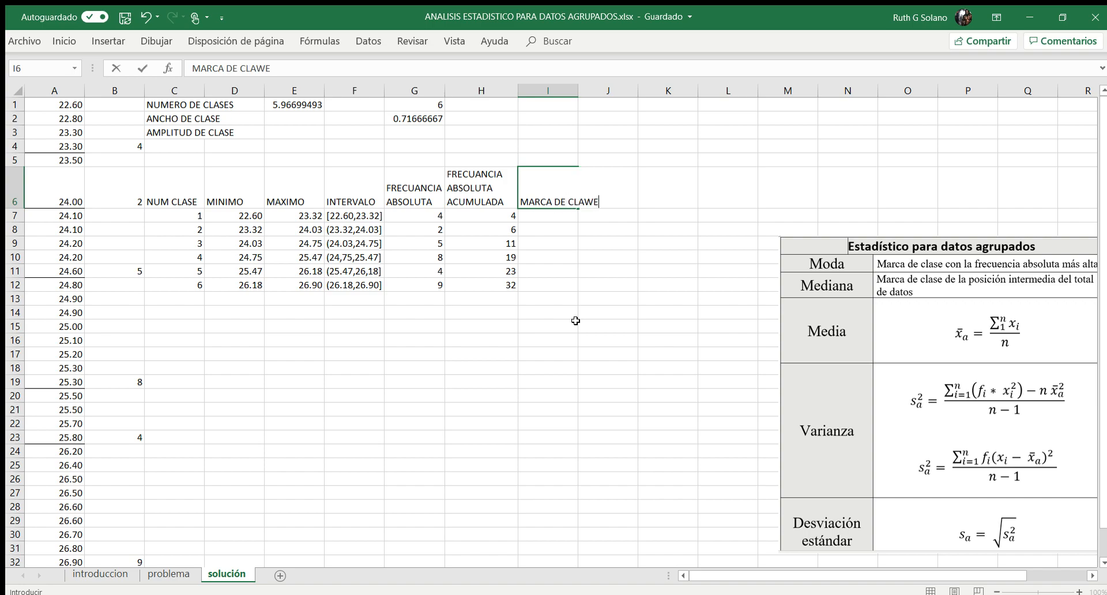
{"action": "type", "text": "SE"}
{"action": "key", "text": "Return"}
Step: Apply text wrapping to the heading row cells G6:O6, including MARCA DE CLASE
{"action": "key", "text": "Up"}
{"action": "key", "text": "Left"}
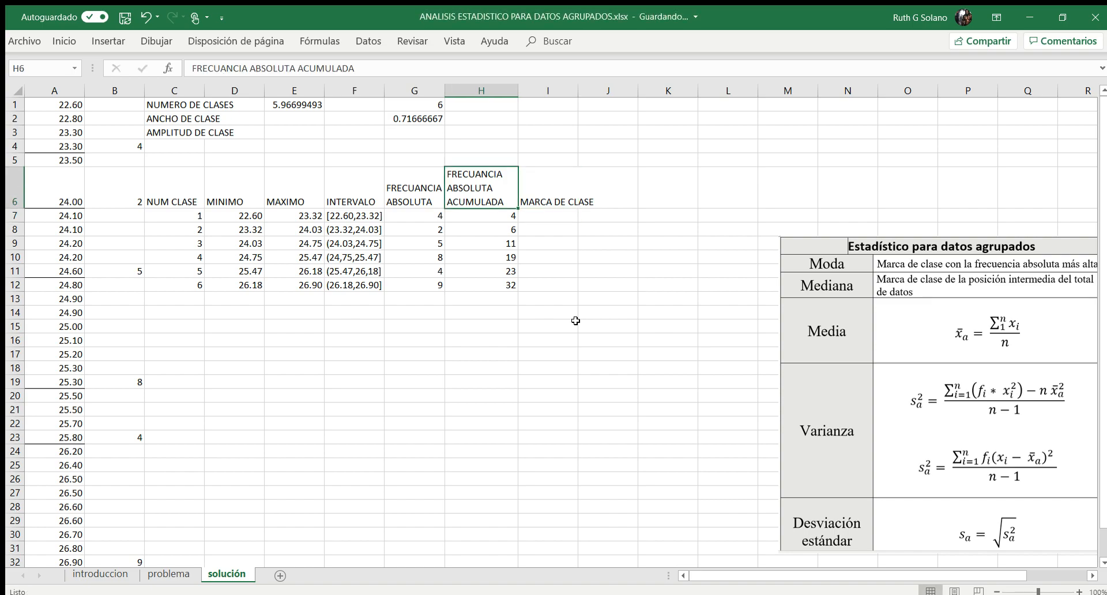
{"action": "key", "text": "Left"}
{"action": "key", "text": "shift+Right"}
{"action": "key", "text": "shift+Right"}
{"action": "key", "text": "shift+Right"}
{"action": "key", "text": "shift+Right"}
{"action": "key", "text": "shift+Right"}
{"action": "key", "text": "shift+Right"}
{"action": "key", "text": "shift+Right"}
{"action": "key", "text": "shift+Right"}
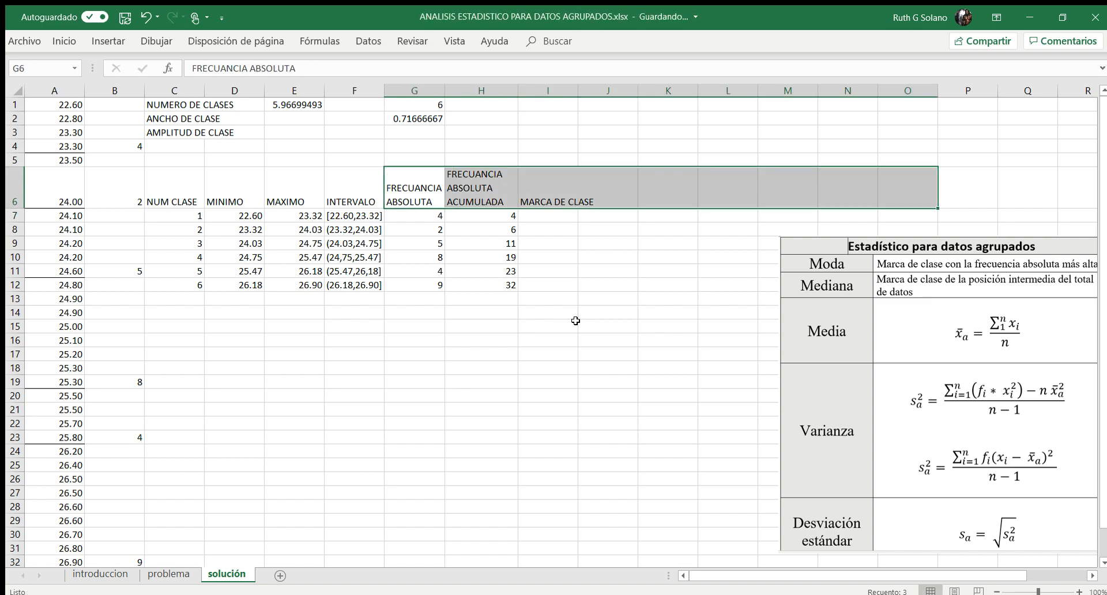
{"action": "left_click", "coordinate": [62, 40]}
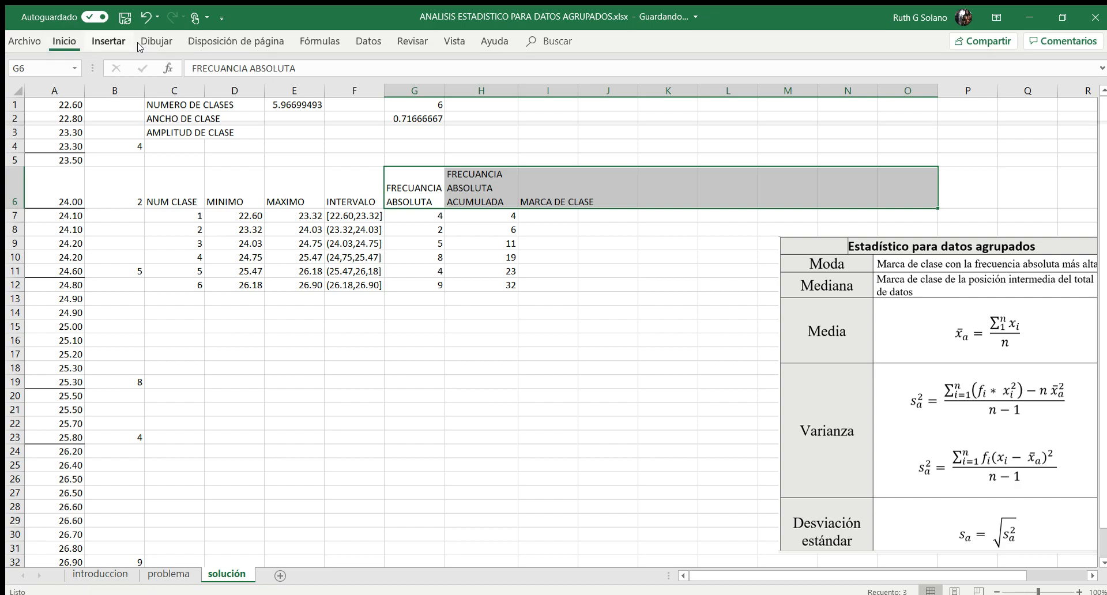
{"action": "left_click", "coordinate": [404, 65]}
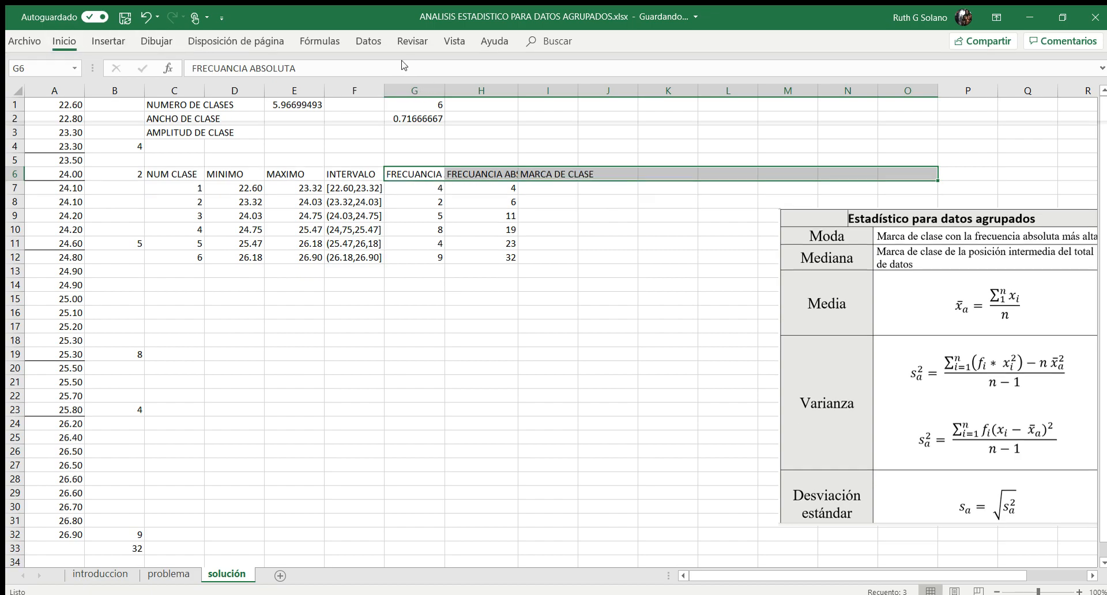
{"action": "left_click", "coordinate": [404, 65]}
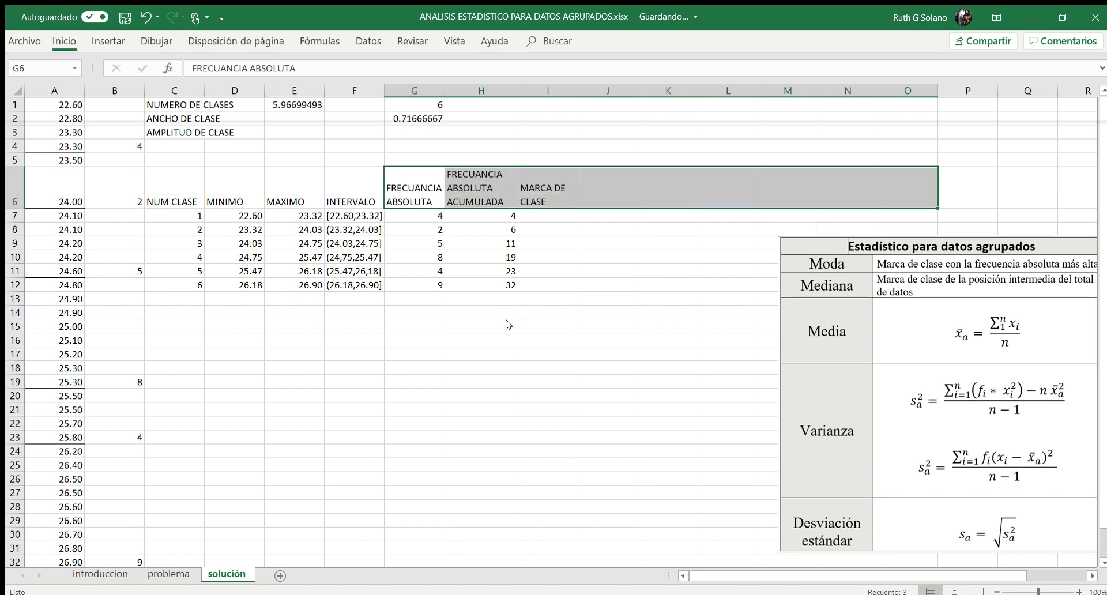
Step: Calculate the class 1 mark in I7 with the formula =(D7+E7)/2
{"action": "left_click", "coordinate": [549, 215]}
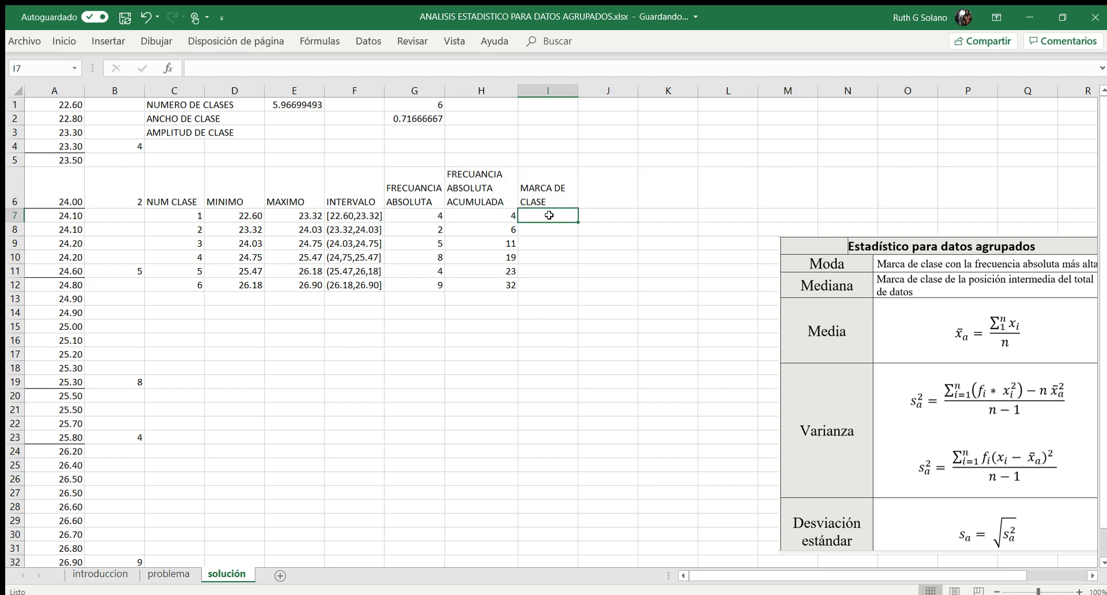
{"action": "type", "text": "="}
{"action": "key", "text": "Left"}
{"action": "key", "text": "Left"}
{"action": "key", "text": "Left"}
{"action": "key", "text": "Left"}
{"action": "key", "text": "Left"}
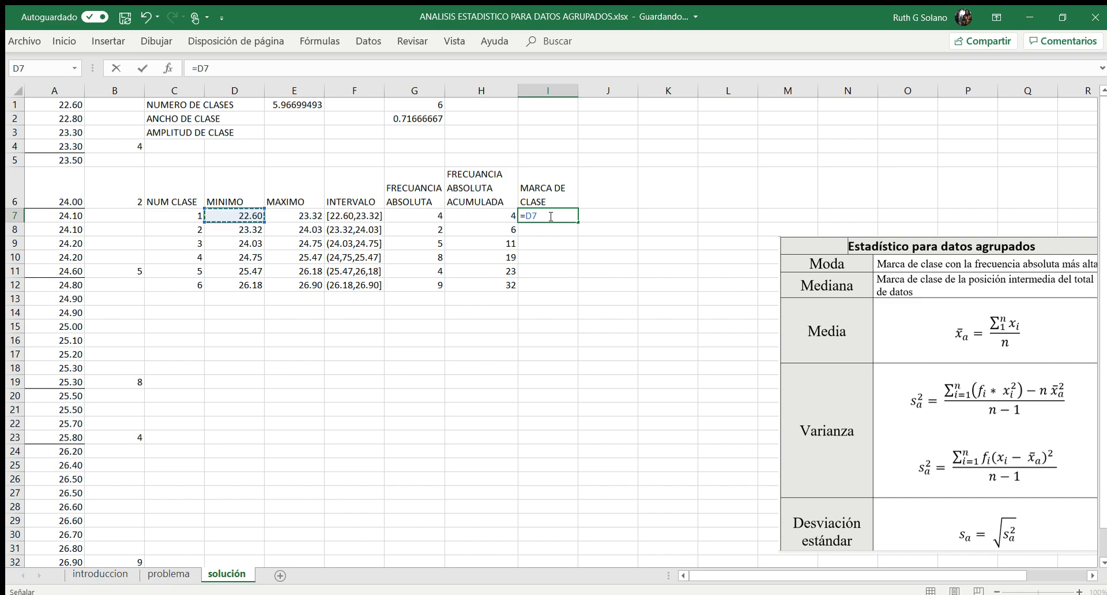
{"action": "type", "text": "+"}
{"action": "key", "text": "Left"}
{"action": "key", "text": "Left"}
{"action": "key", "text": "Left"}
{"action": "key", "text": "Left"}
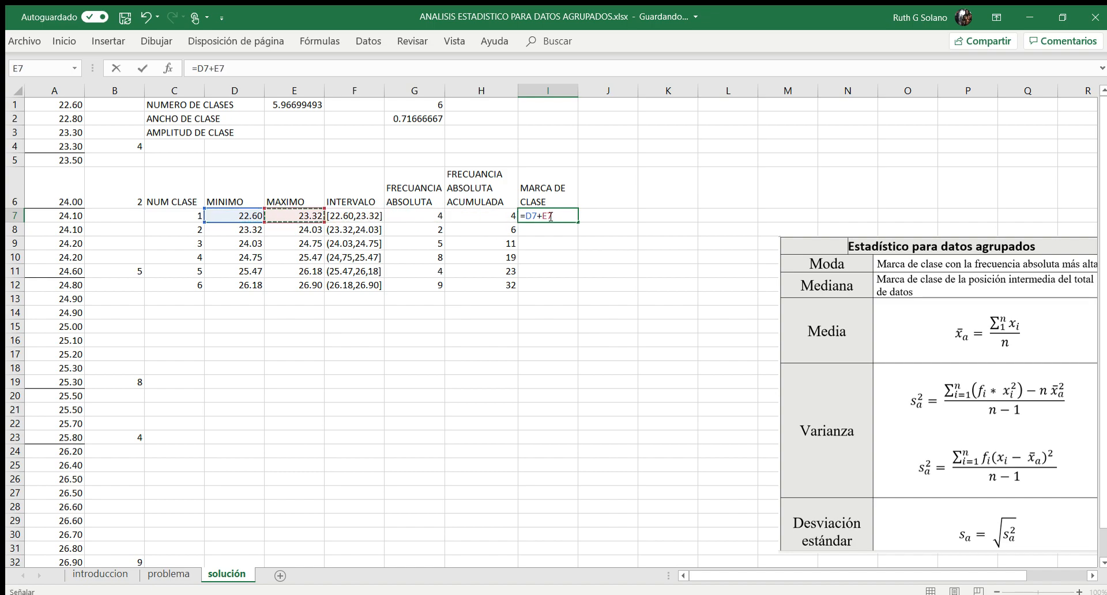
{"action": "type", "text": ")/2"}
{"action": "left_click", "coordinate": [196, 69]}
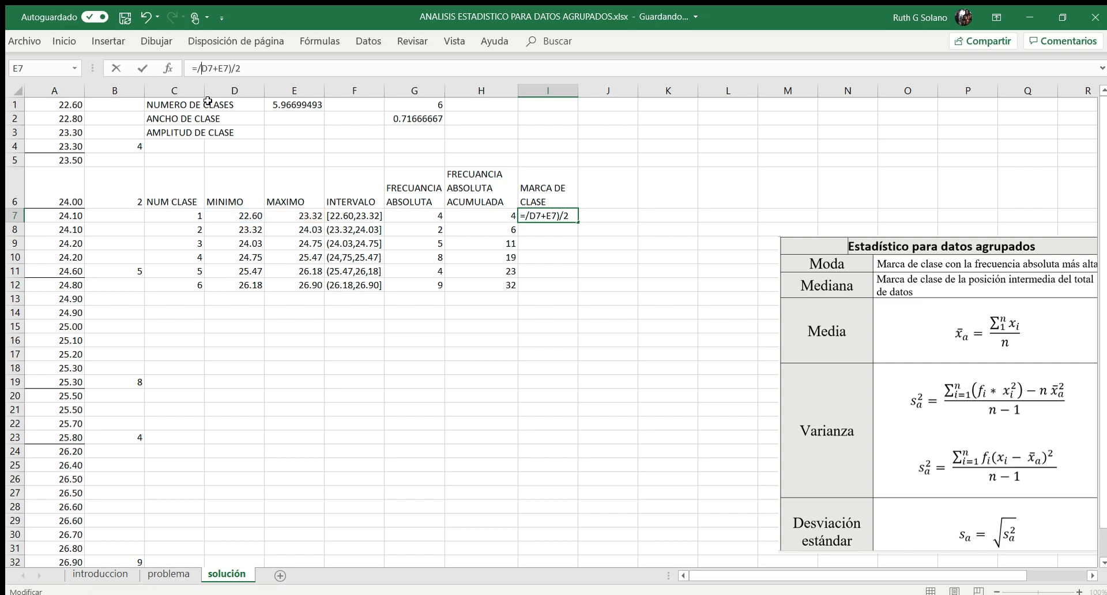
{"action": "type", "text": "("}
{"action": "key", "text": "Return"}
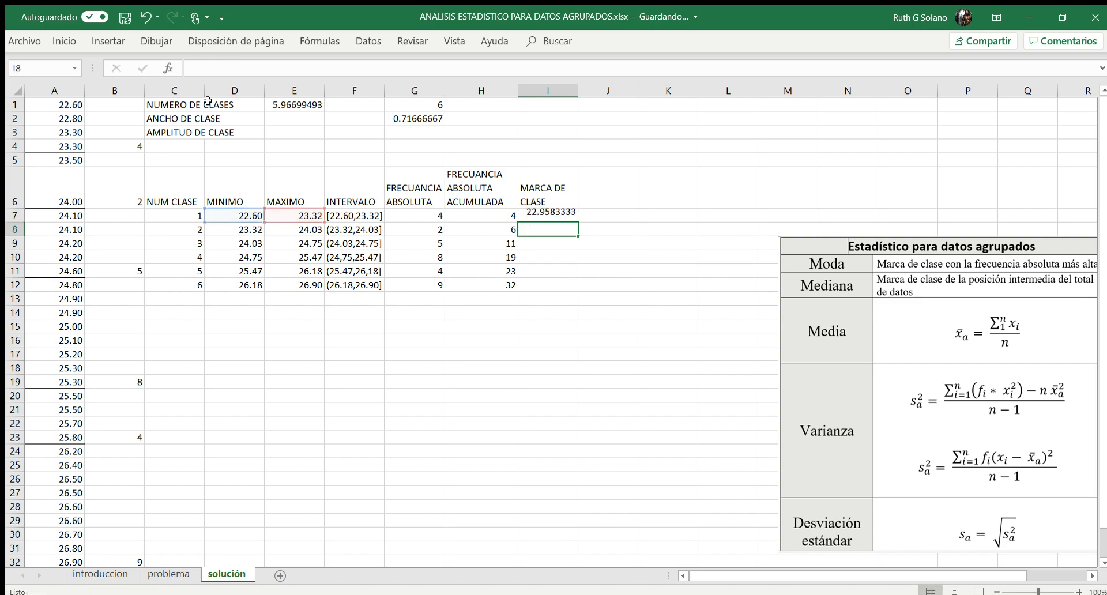
Step: Fill the class mark formula from I7 down to I12 and format these values with two decimals
{"action": "left_click", "coordinate": [548, 215]}
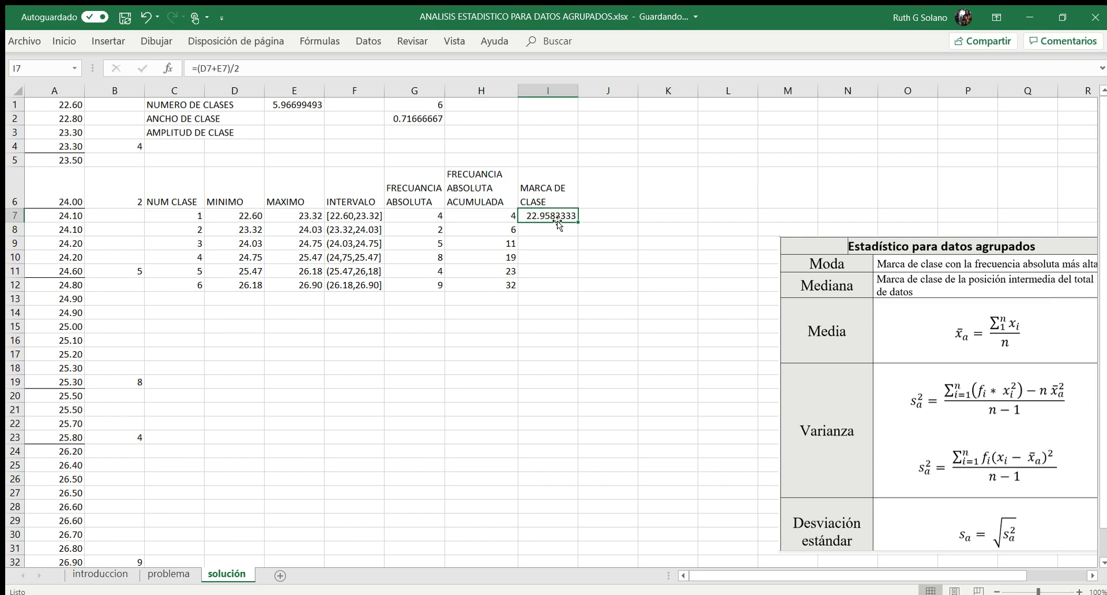
{"action": "left_click_drag", "start_coordinate": [577, 223], "coordinate": [575, 286]}
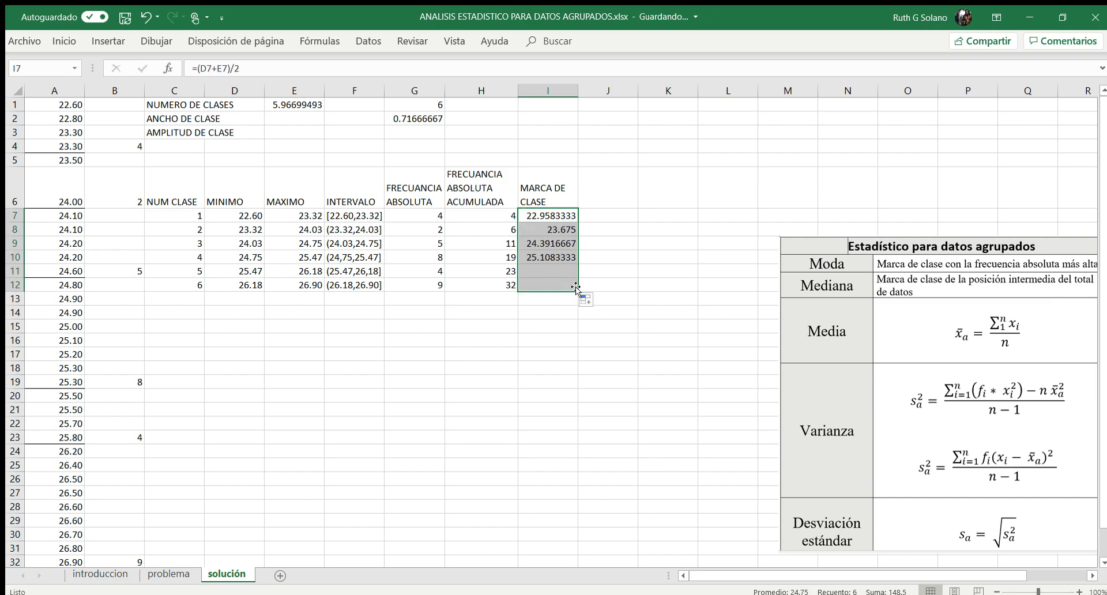
{"action": "left_click", "coordinate": [62, 41]}
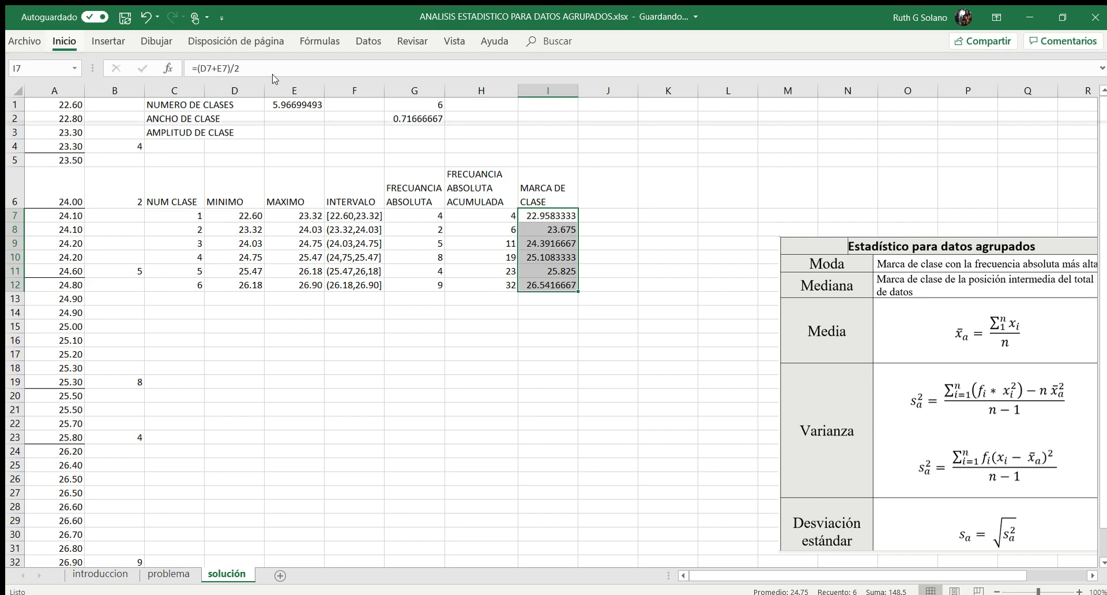
{"action": "left_click", "coordinate": [571, 89]}
{"action": "left_click", "coordinate": [570, 89]}
{"action": "left_click", "coordinate": [570, 90]}
{"action": "left_click", "coordinate": [570, 90]}
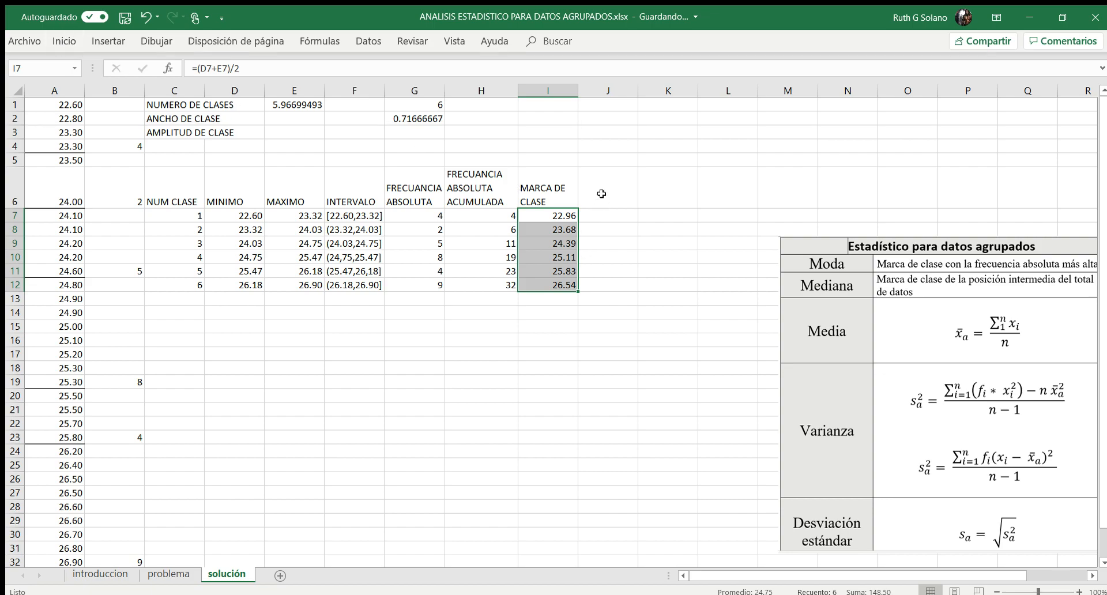
Step: Review the class marks and their formulas cell by cell from I7 to I12
{"action": "left_click", "coordinate": [601, 194]}
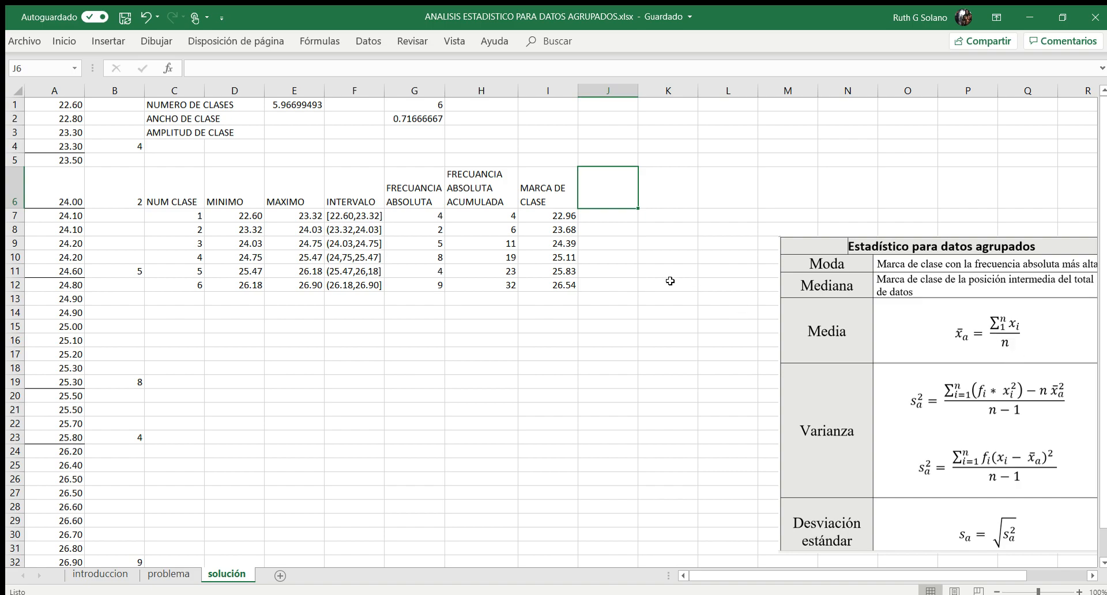
{"action": "left_click", "coordinate": [549, 214]}
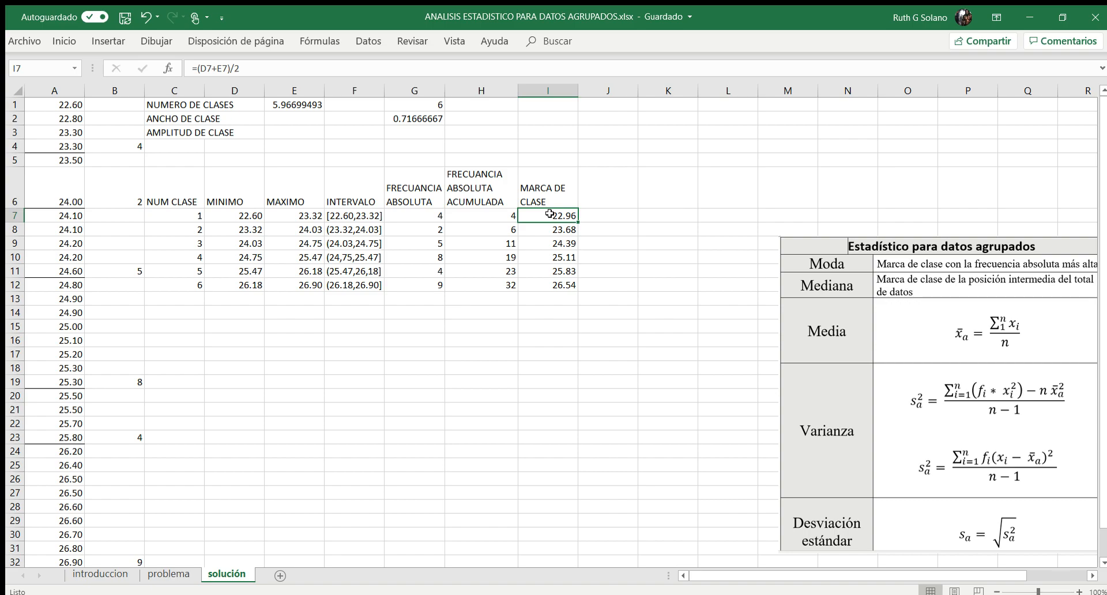
{"action": "key", "text": "Down"}
{"action": "key", "text": "Down"}
{"action": "key", "text": "Down"}
{"action": "key", "text": "Down"}
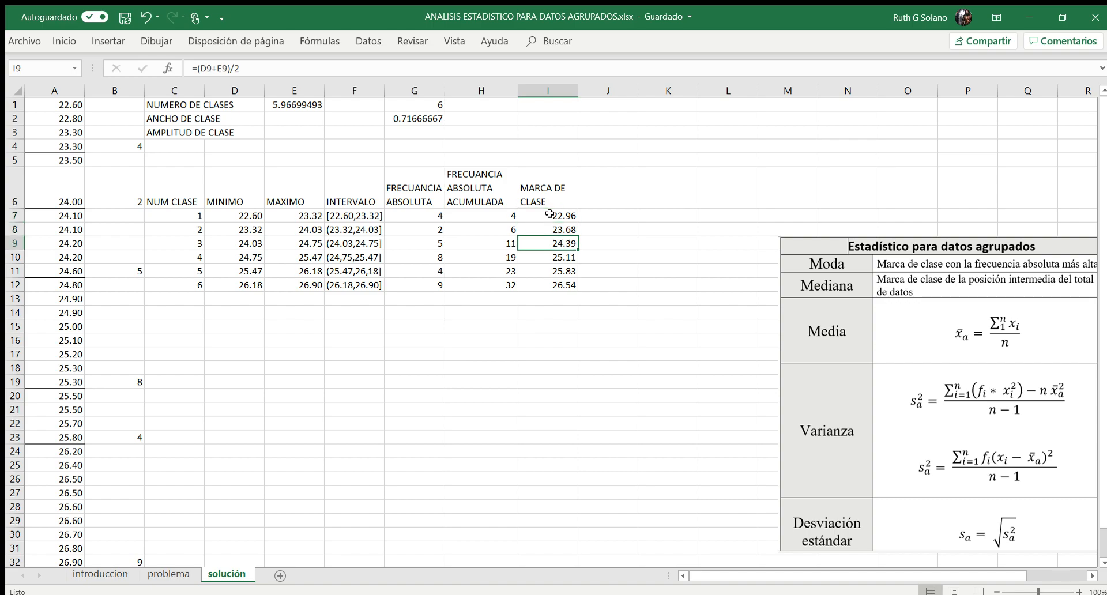
{"action": "key", "text": "Down"}
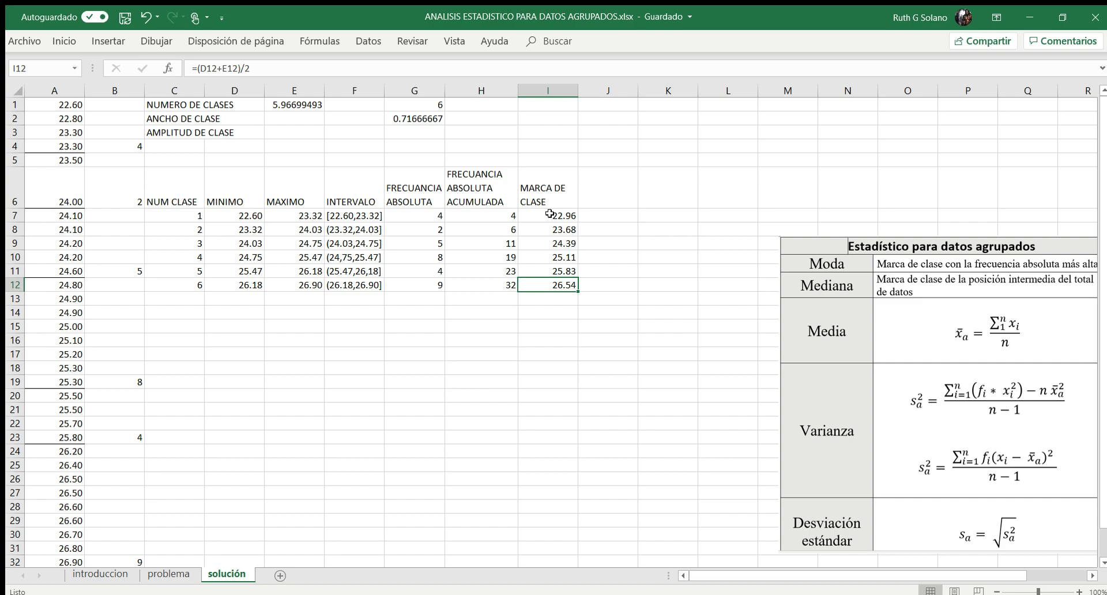
Step: Check the MARCA DE CLASE formulas of all six classes once more
{"action": "key", "text": "Up"}
{"action": "key", "text": "Up"}
{"action": "key", "text": "Up"}
{"action": "key", "text": "Up"}
{"action": "key", "text": "Up"}
{"action": "key", "text": "Up"}
{"action": "key", "text": "Down"}
{"action": "key", "text": "Down"}
{"action": "key", "text": "Down"}
{"action": "key", "text": "Down"}
{"action": "key", "text": "Down"}
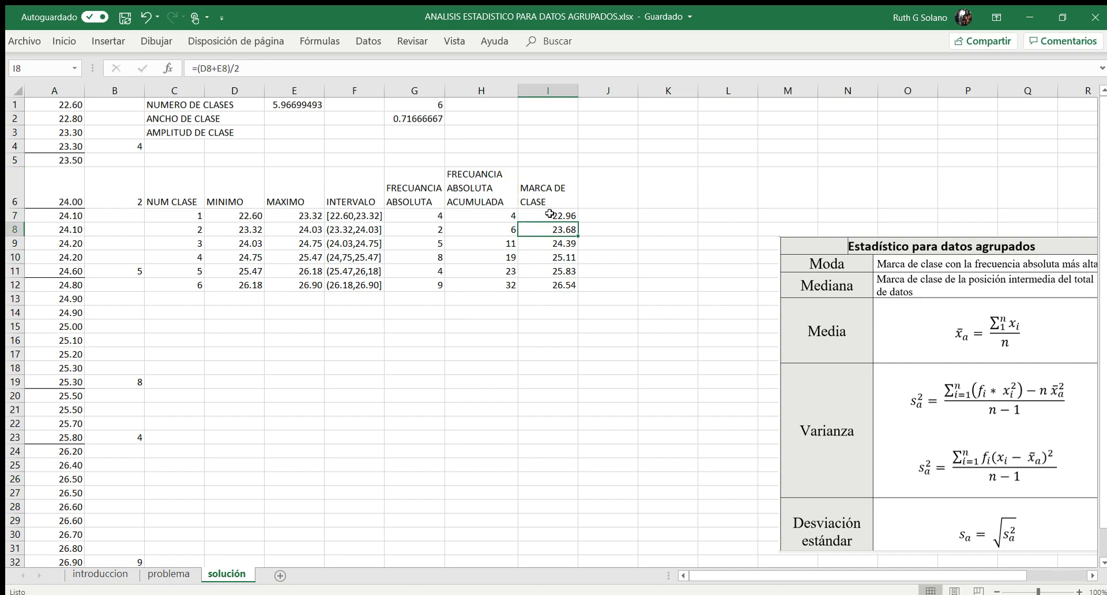
{"action": "key", "text": "Down"}
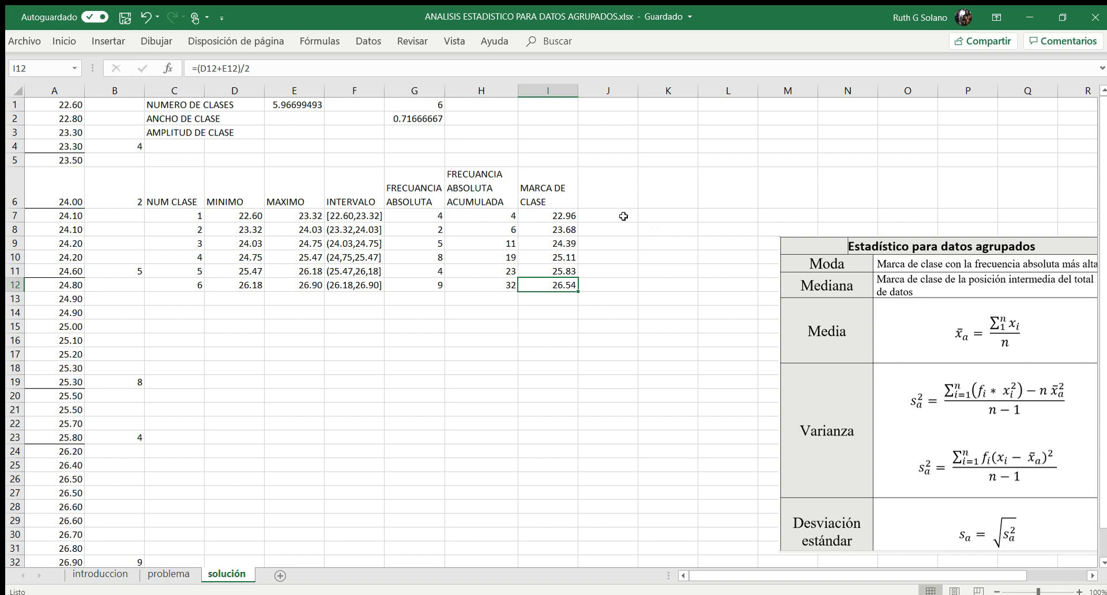
Step: Add the column heading MC * FA in J6
{"action": "left_click", "coordinate": [615, 195]}
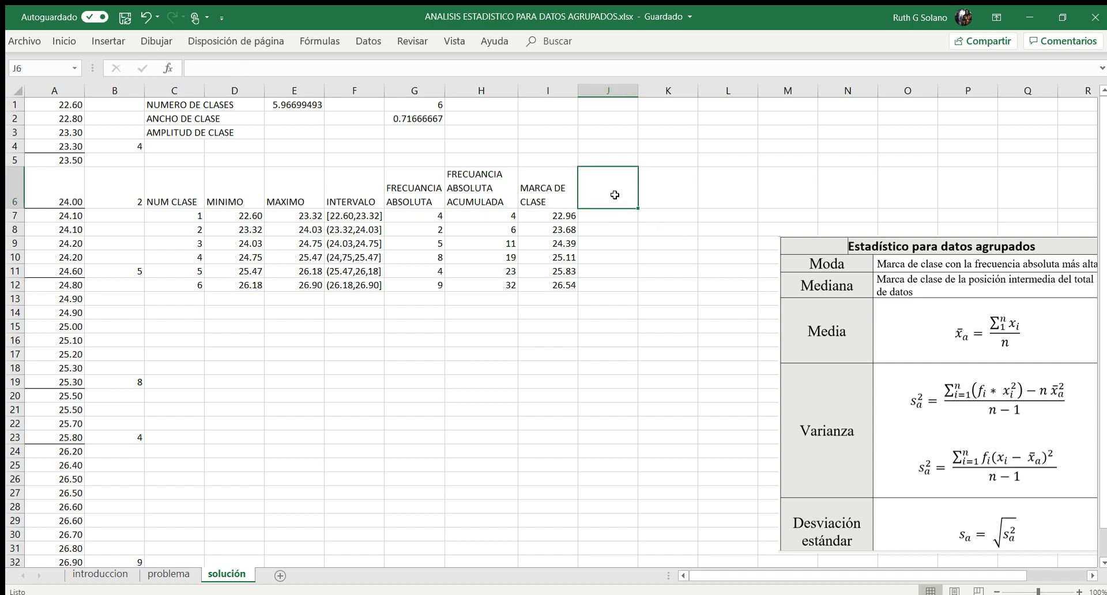
{"action": "type", "text": "MC"}
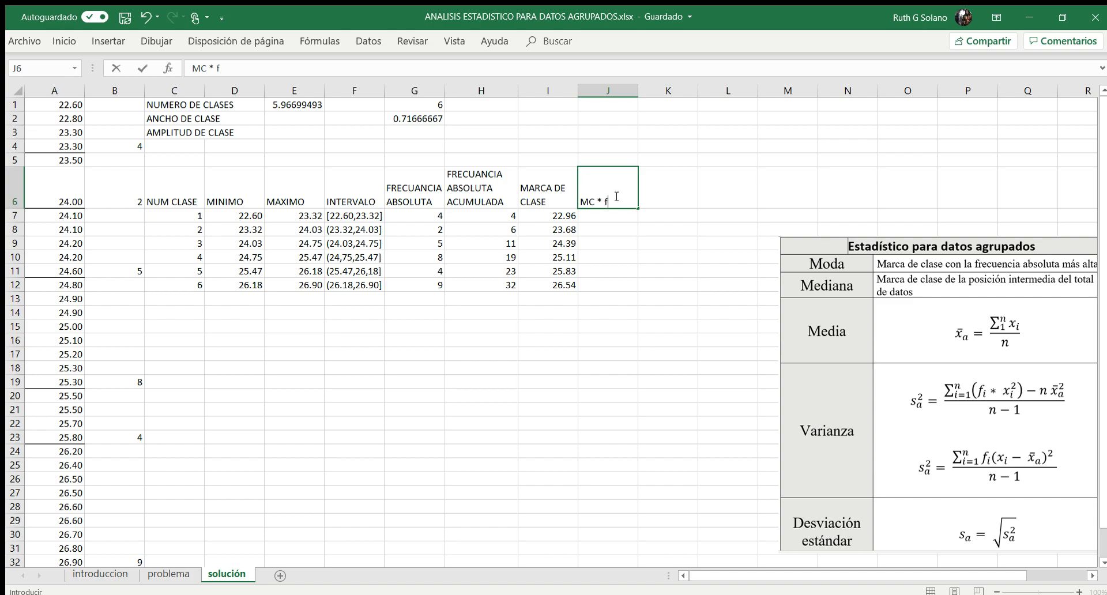
{"action": "type", "text": " * FA"}
{"action": "key", "text": "Return"}
Step: Multiply class mark by absolute frequency in J7 with =I7*G7 and fill the formula down to J12
{"action": "type", "text": "="}
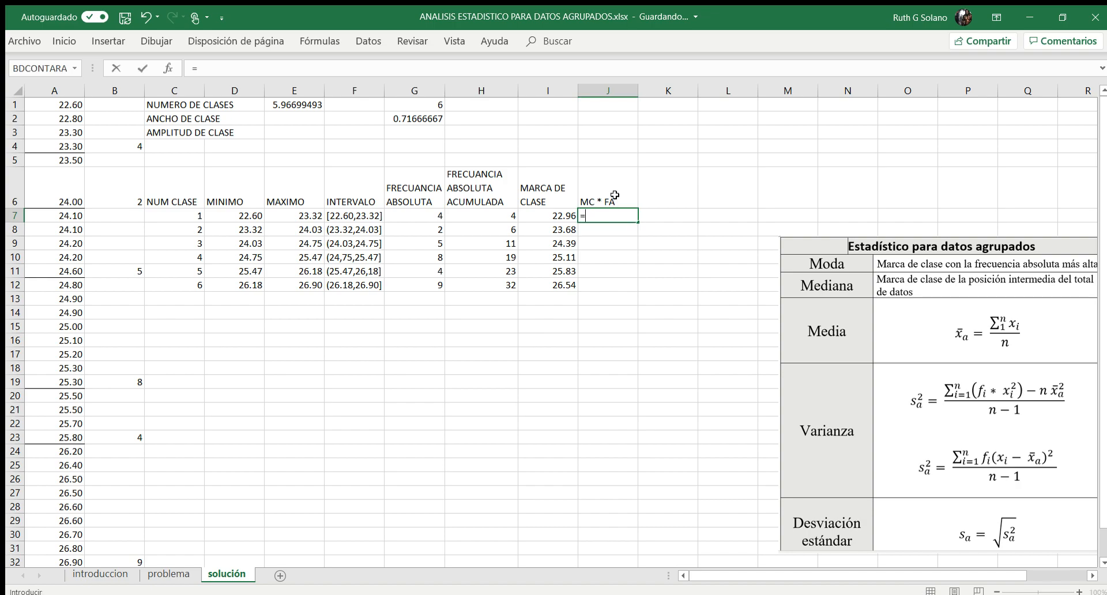
{"action": "key", "text": "Left"}
{"action": "type", "text": "*"}
{"action": "key", "text": "Left"}
{"action": "key", "text": "Left"}
{"action": "key", "text": "Left"}
{"action": "key", "text": "Return"}
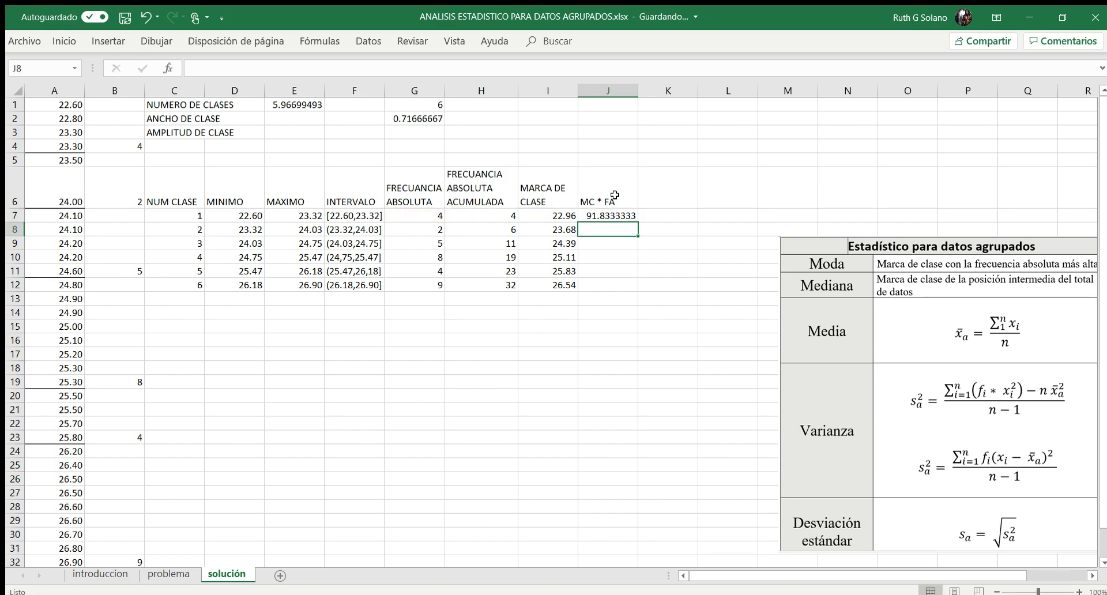
{"action": "left_click", "coordinate": [621, 215]}
{"action": "left_click_drag", "start_coordinate": [639, 220], "coordinate": [638, 290]}
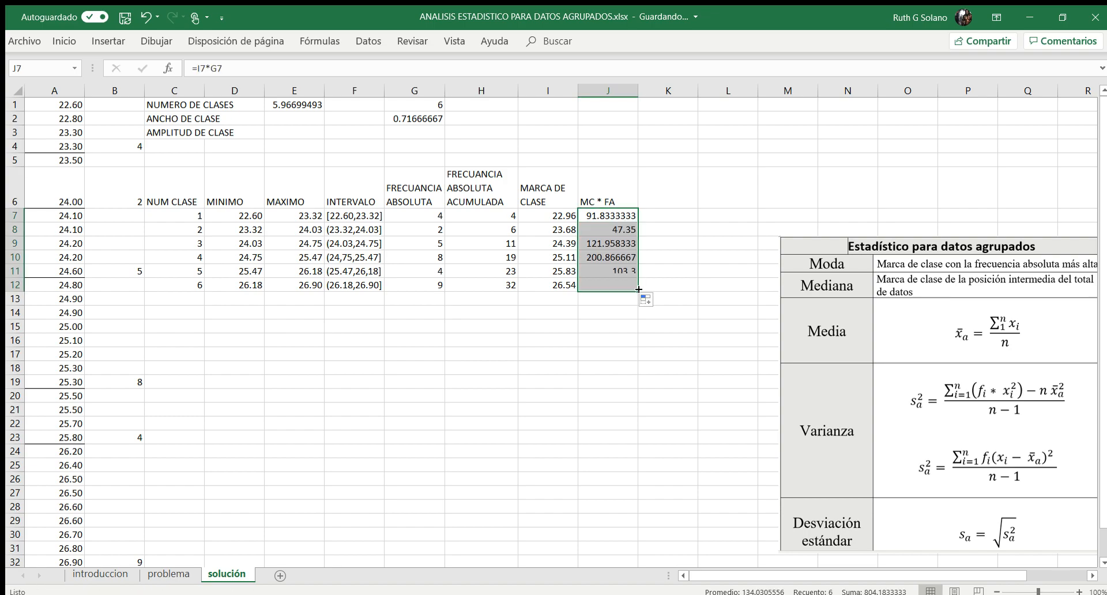
Step: Total the MC * FA column in J13 with the formula =SUMA(J7:J12)
{"action": "left_click", "coordinate": [606, 301]}
{"action": "type", "text": "="}
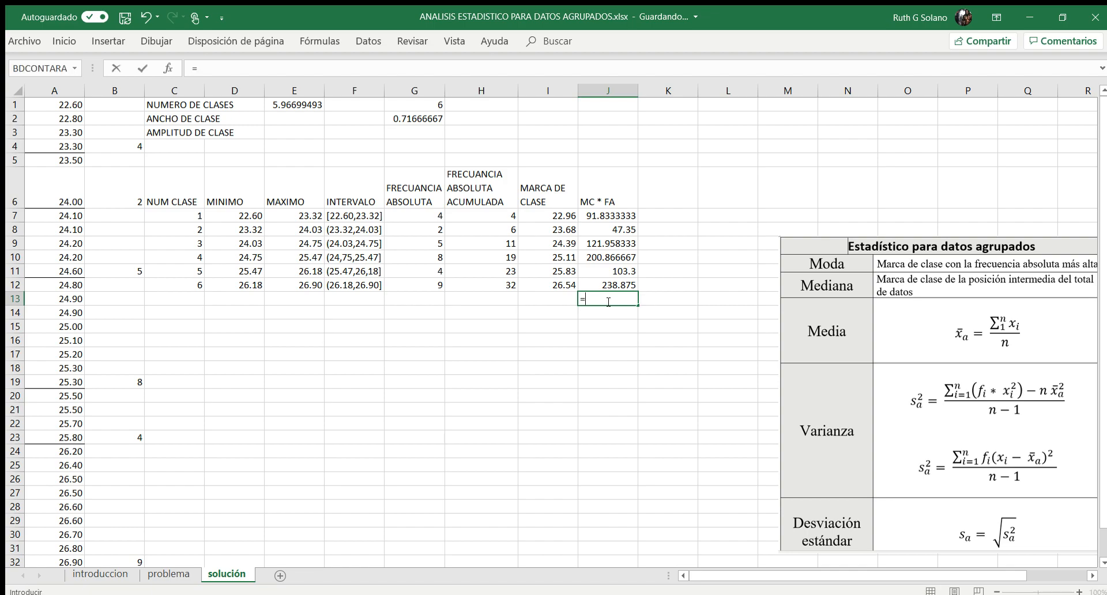
{"action": "type", "text": "SUMA("}
{"action": "key", "text": "Up"}
{"action": "key", "text": "shift+Up"}
{"action": "key", "text": "shift+Up"}
{"action": "key", "text": "shift+Up"}
{"action": "key", "text": "shift+Up"}
{"action": "key", "text": "shift+Up"}
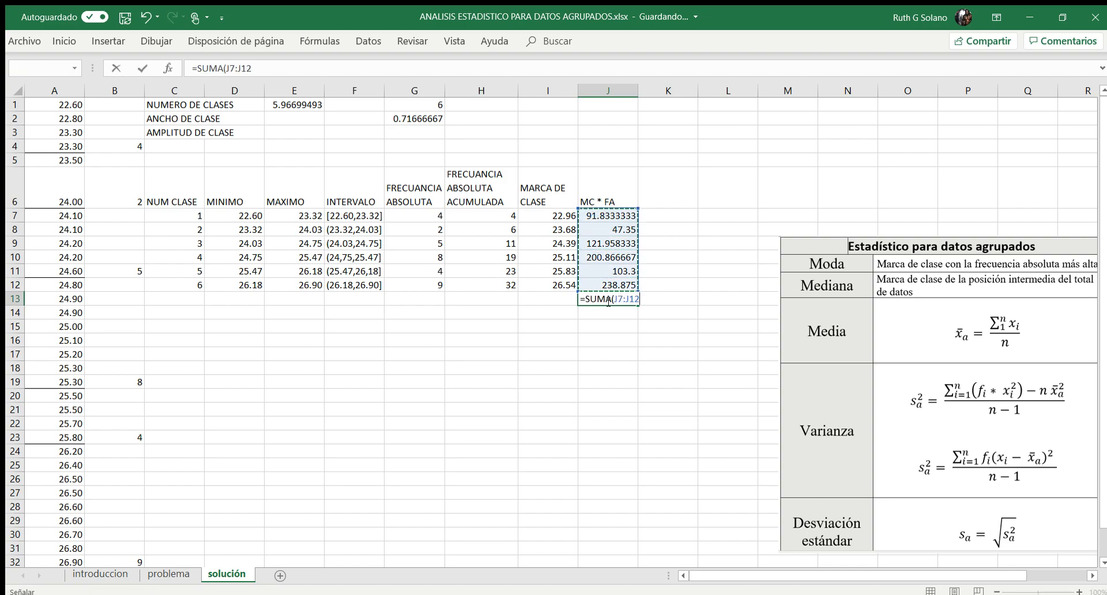
{"action": "type", "text": ")"}
{"action": "key", "text": "Return"}
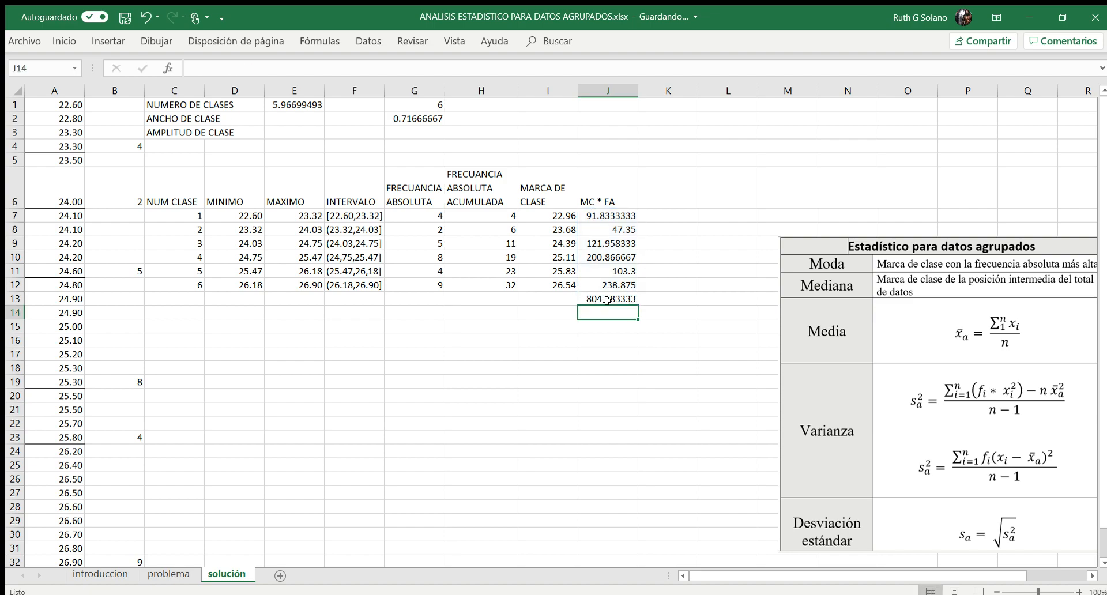
Step: Format the MC * FA values and their total in J7:J13 with two decimals
{"action": "left_click_drag", "start_coordinate": [616, 216], "coordinate": [610, 299]}
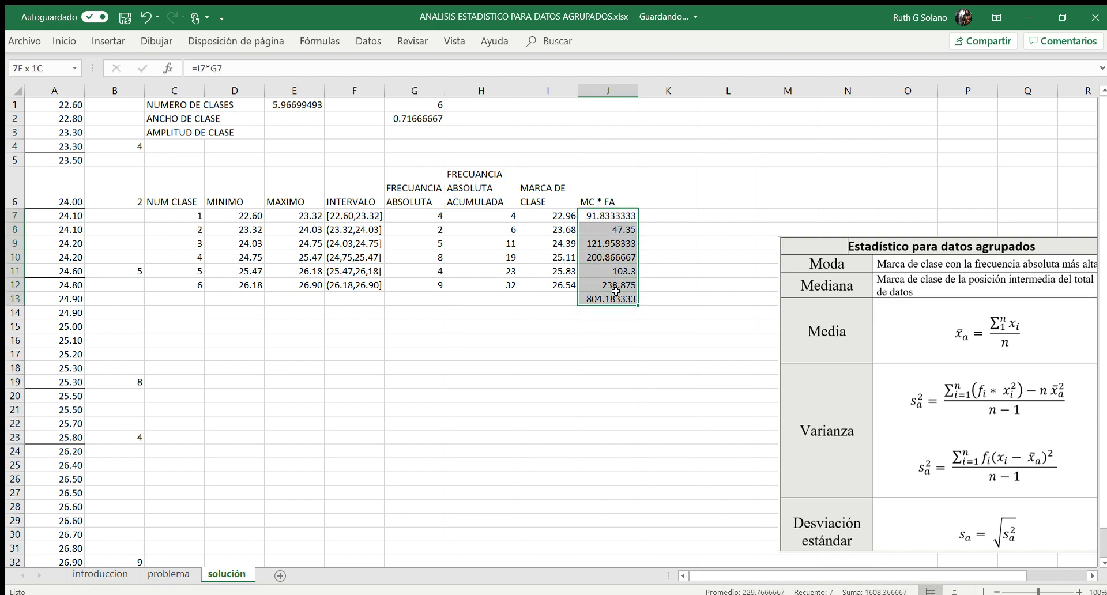
{"action": "left_click", "coordinate": [66, 41]}
{"action": "left_click", "coordinate": [571, 88]}
{"action": "left_click", "coordinate": [572, 87]}
{"action": "left_click", "coordinate": [571, 88]}
{"action": "left_click", "coordinate": [571, 87]}
{"action": "left_click", "coordinate": [571, 88]}
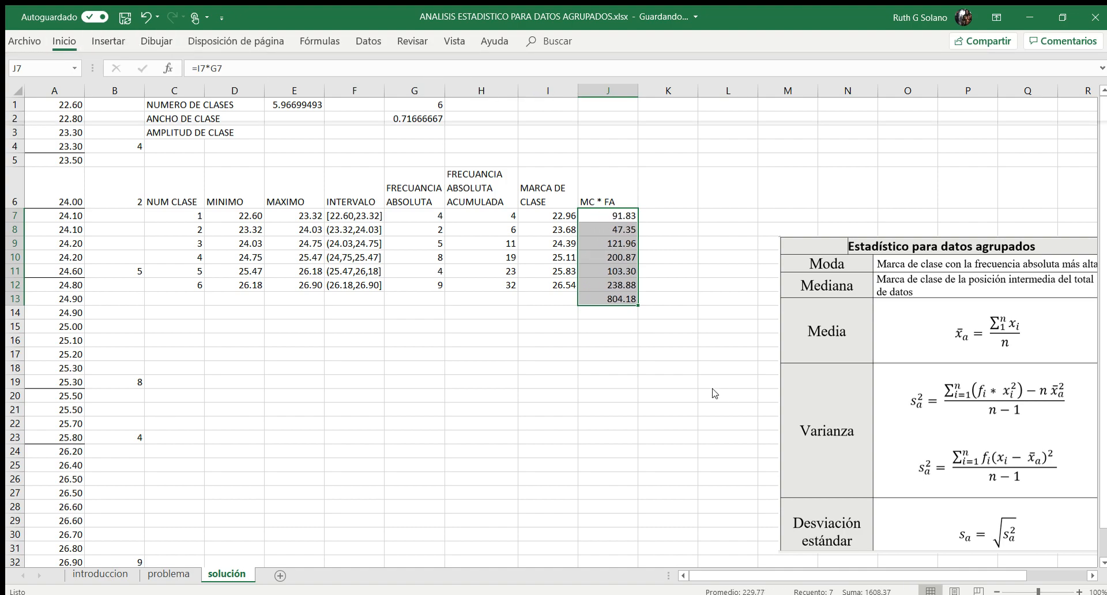
{"action": "left_click", "coordinate": [606, 331]}
{"action": "left_click", "coordinate": [562, 312]}
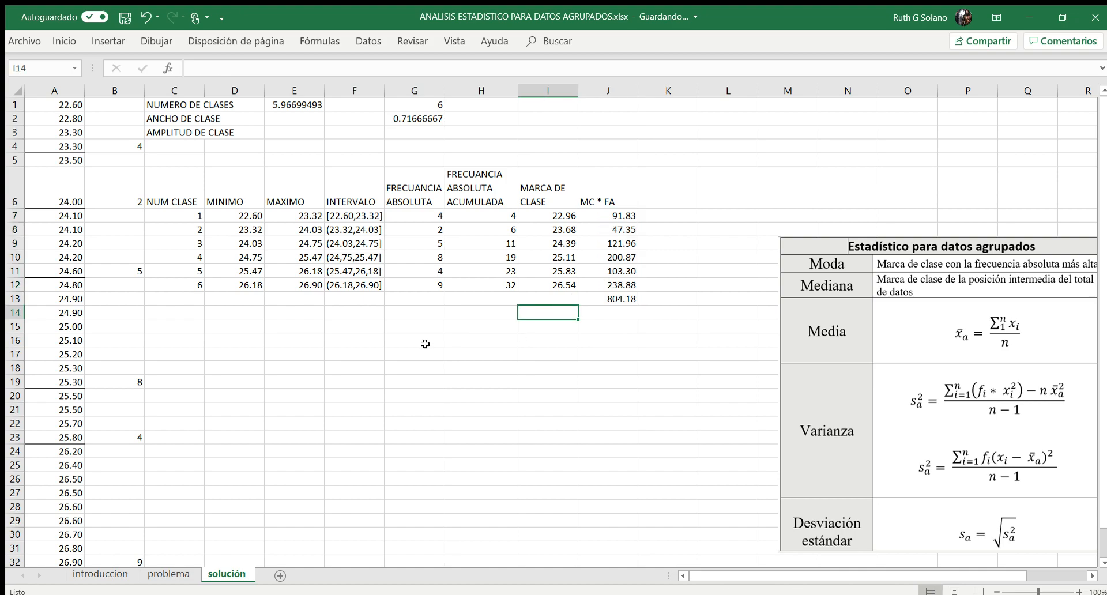
Step: Enter the section title TENDENCIA CENTRAL in C15 below the frequency table
{"action": "left_click", "coordinate": [184, 326]}
{"action": "left_click", "coordinate": [191, 348]}
{"action": "left_click", "coordinate": [192, 325]}
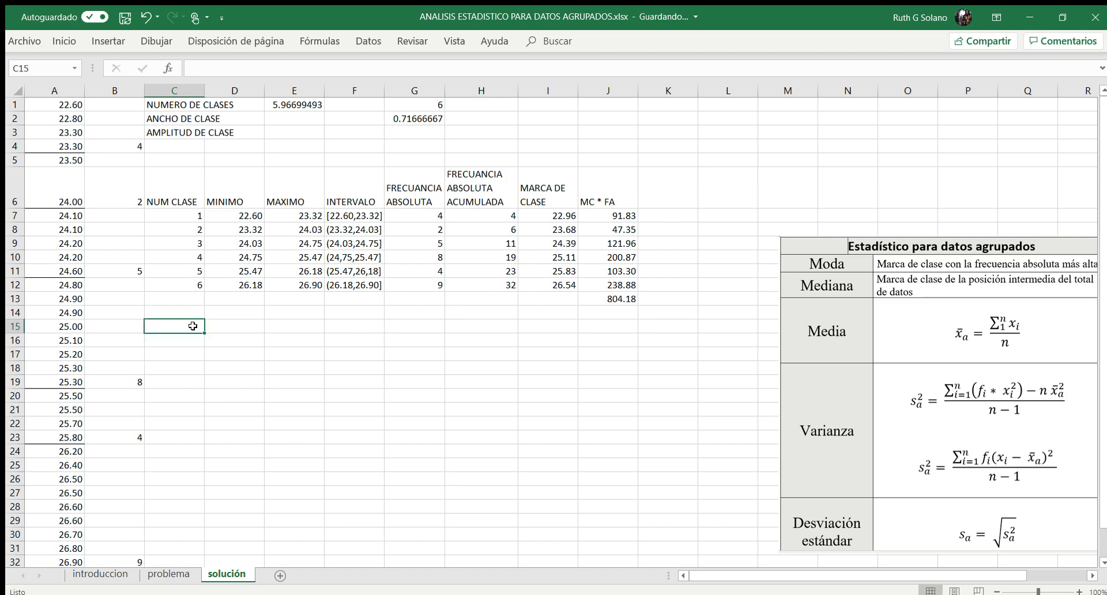
{"action": "type", "text": "TENDENCIA CENNTRAL"}
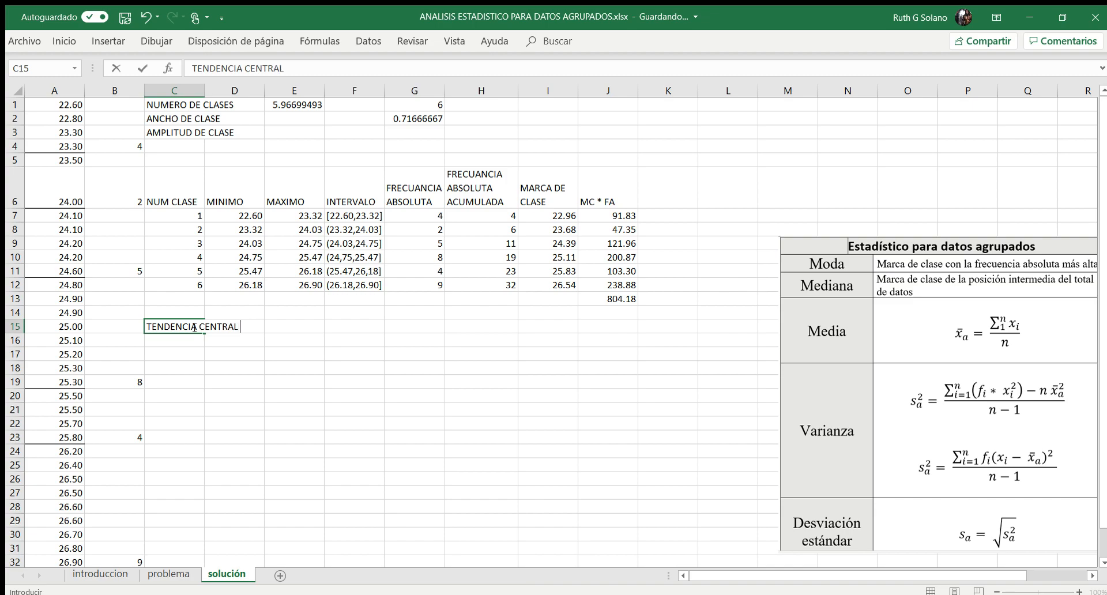
{"action": "key", "text": "Return"}
{"action": "key", "text": "Return"}
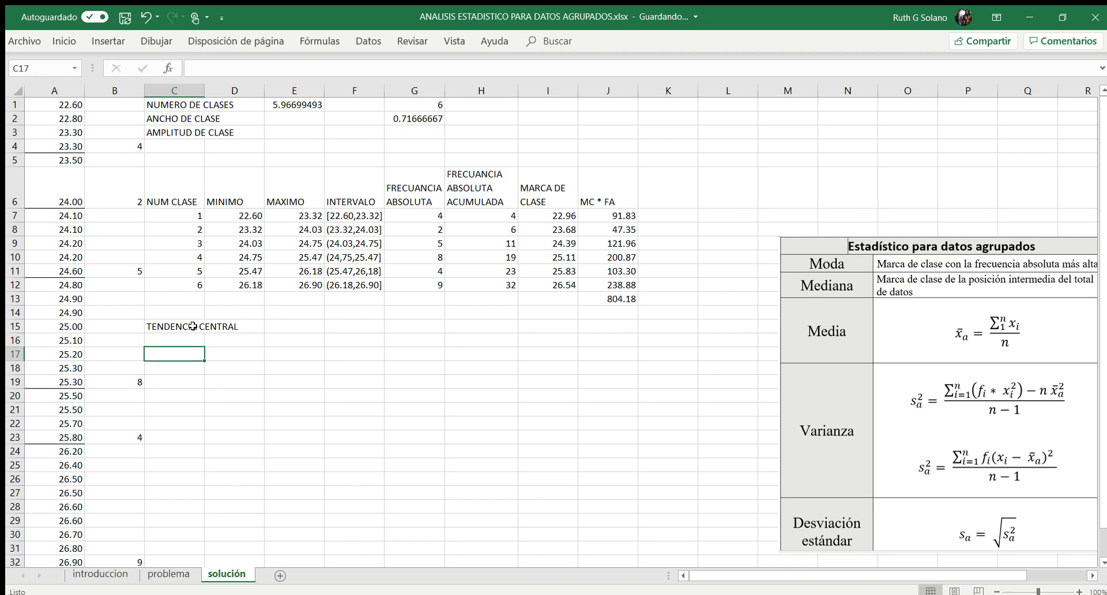
Step: Enter the labels MODA, MEDIANA and MEDIA in cells C17 to C19
{"action": "type", "text": "MODA"}
{"action": "key", "text": "Return"}
{"action": "type", "text": "MEDIANA"}
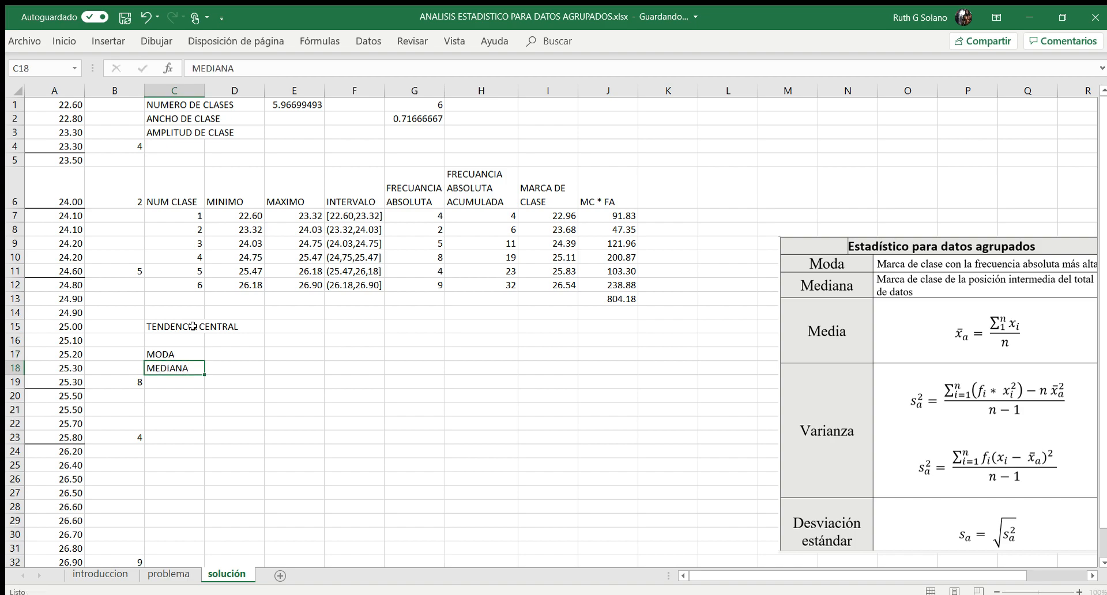
{"action": "key", "text": "Return"}
{"action": "type", "text": "MEDIA"}
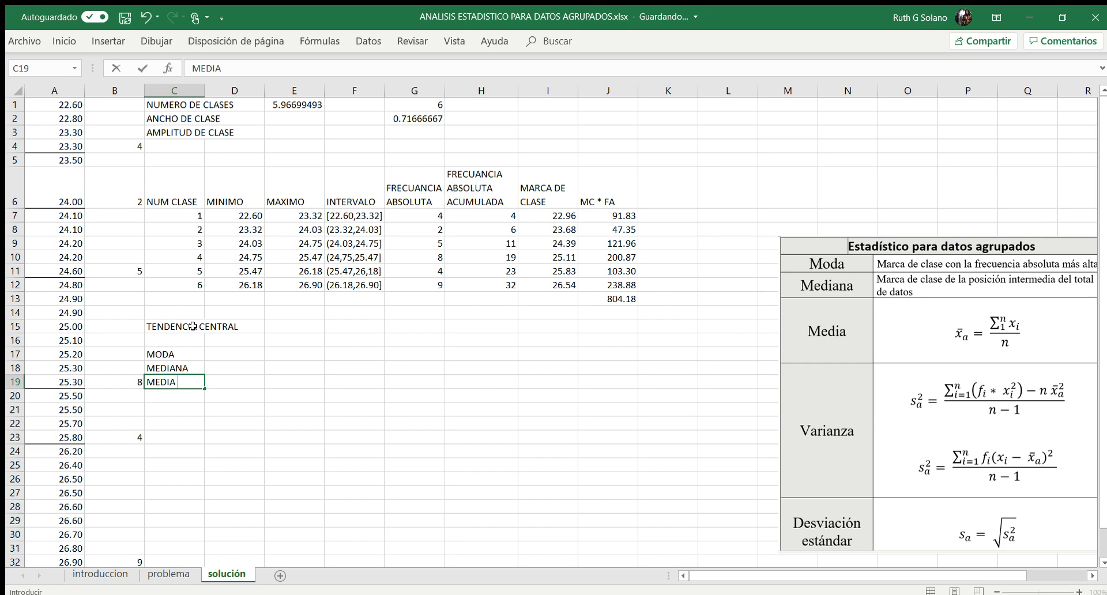
{"action": "key", "text": "Up"}
{"action": "key", "text": "Up"}
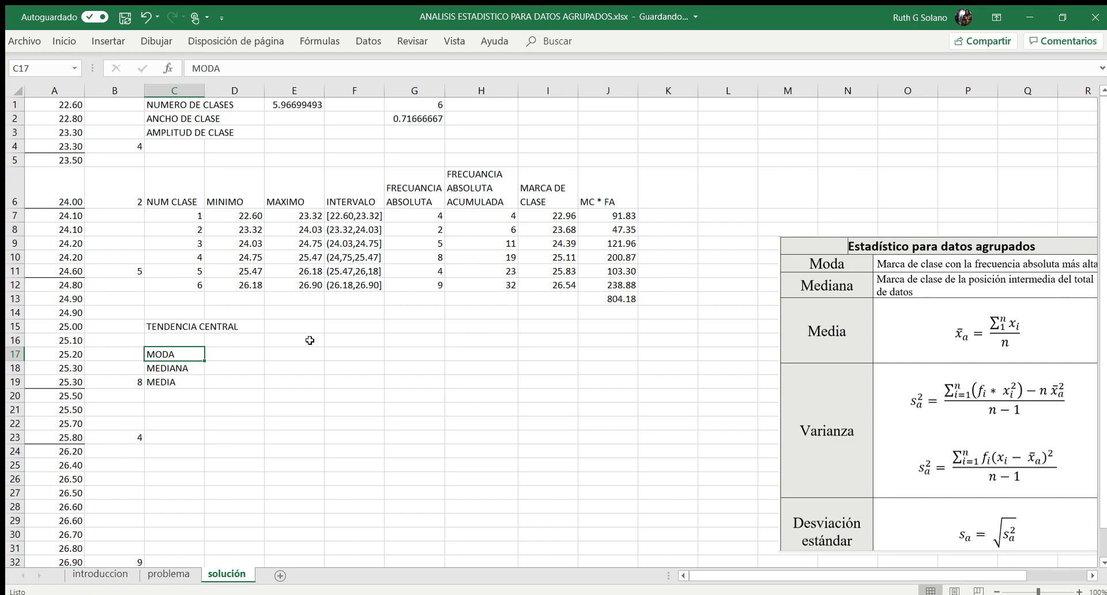
Step: Set the mode in D17 to the class 6 mark with the formula =I12
{"action": "left_click", "coordinate": [242, 355]}
{"action": "type", "text": "="}
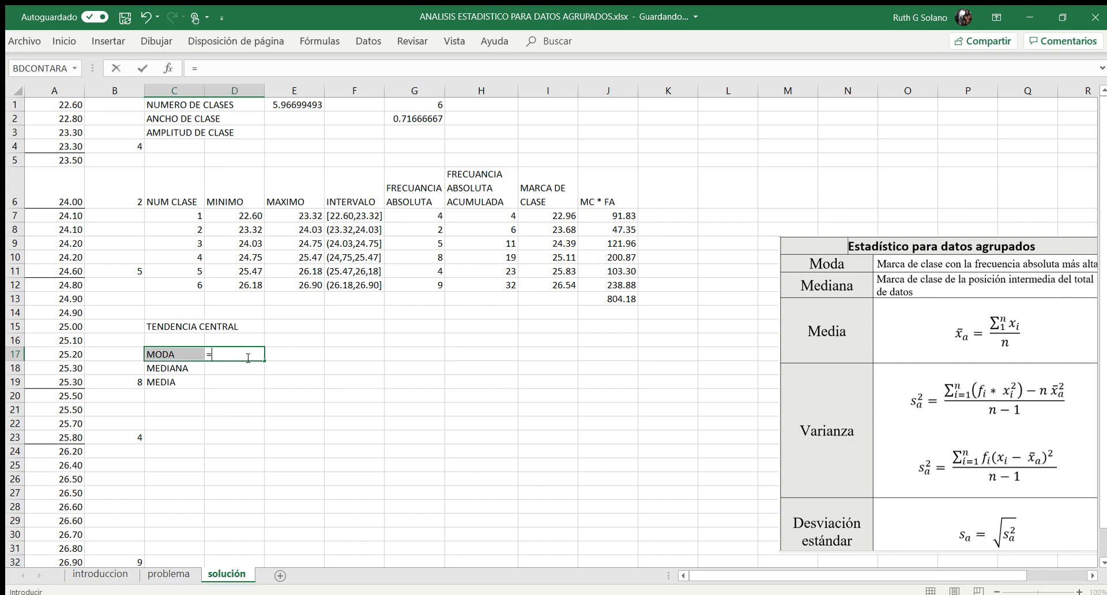
{"action": "key", "text": "Escape"}
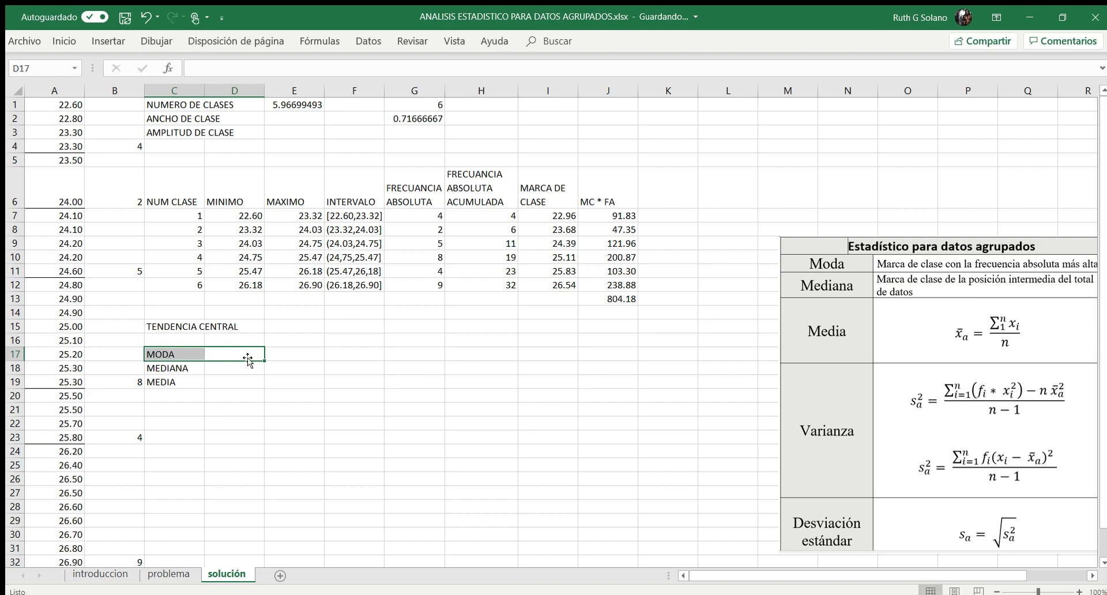
{"action": "type", "text": "="}
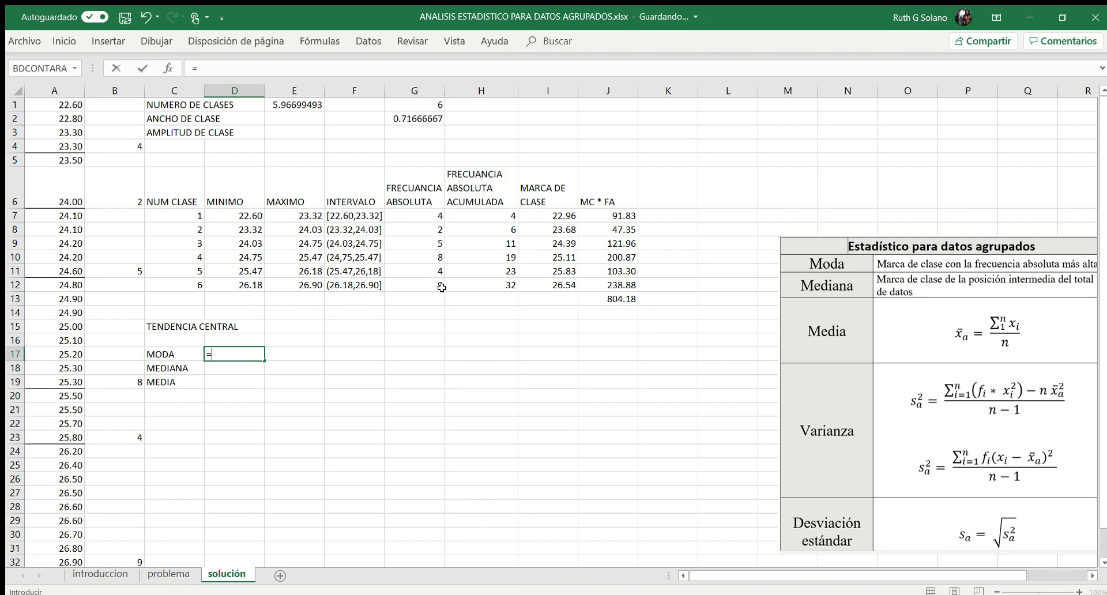
{"action": "left_click", "coordinate": [552, 284]}
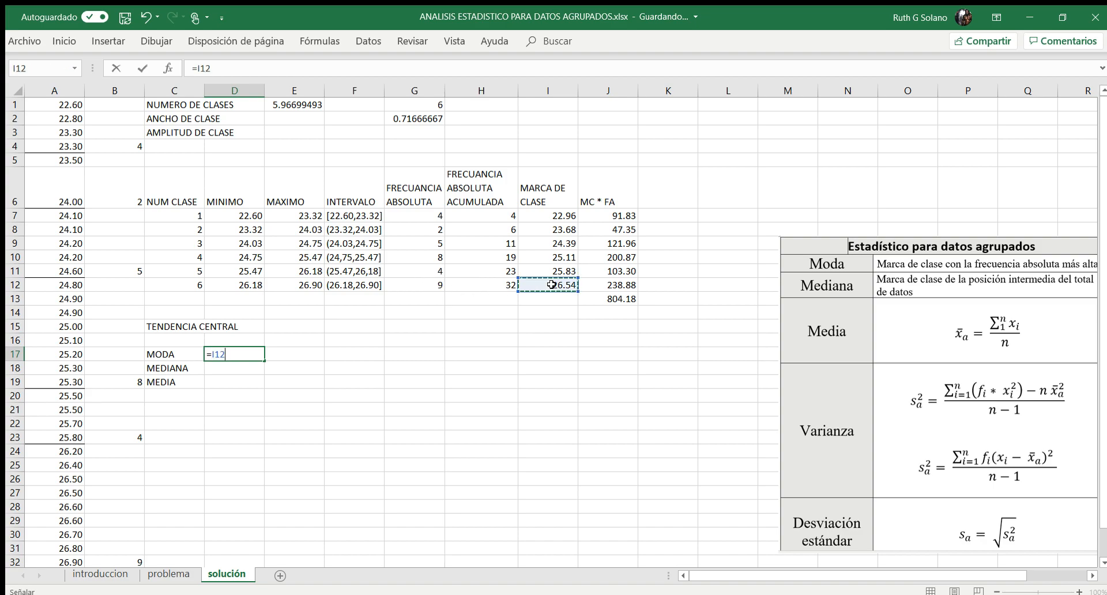
{"action": "key", "text": "Return"}
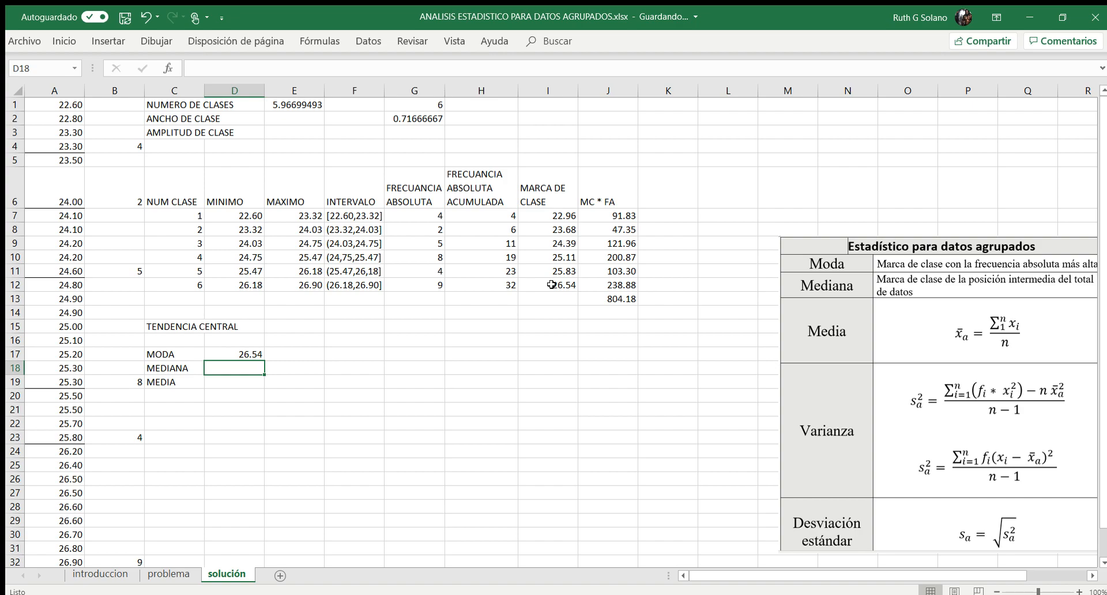
{"action": "left_click", "coordinate": [268, 370]}
{"action": "type", "text": "="}
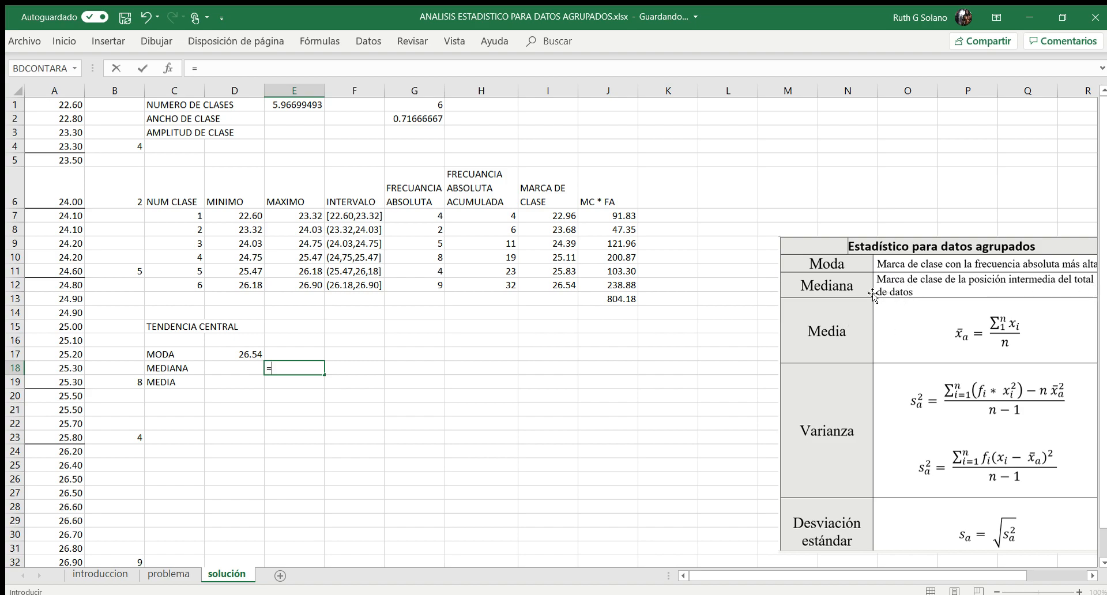
{"action": "left_click", "coordinate": [501, 259]}
{"action": "left_click_drag", "start_coordinate": [172, 256], "coordinate": [605, 257]}
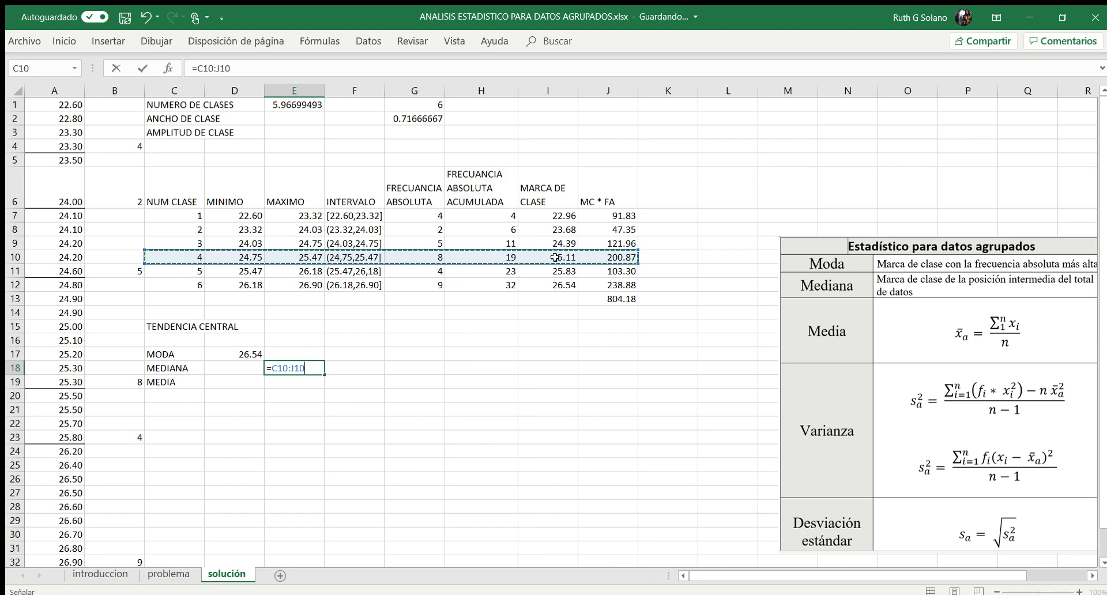
{"action": "key", "text": "Escape"}
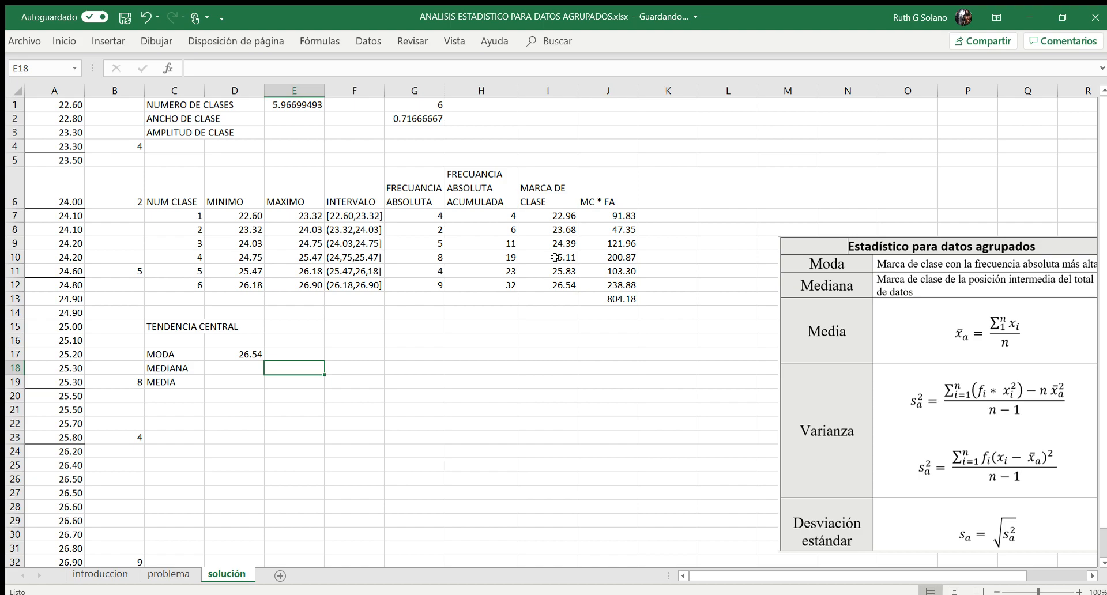
Step: Set the median in D18 to the class 4 mark with the formula =I10
{"action": "left_click", "coordinate": [247, 374]}
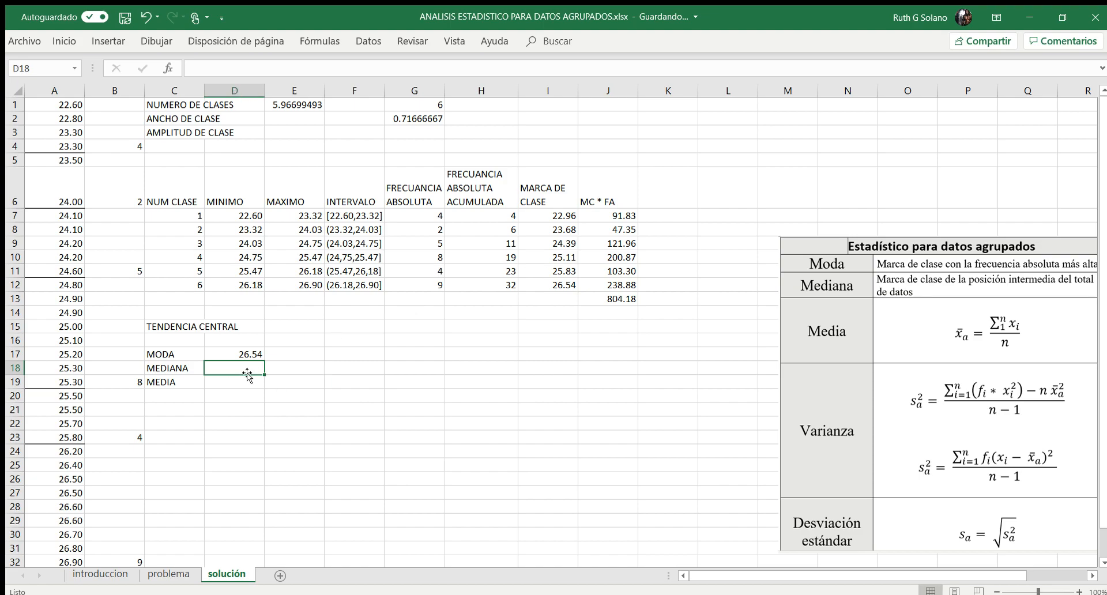
{"action": "type", "text": "="}
{"action": "key", "text": "Right"}
{"action": "key", "text": "Right"}
{"action": "key", "text": "Right"}
{"action": "key", "text": "Right"}
{"action": "key", "text": "Right"}
{"action": "key", "text": "Right"}
{"action": "key", "text": "Right"}
{"action": "key", "text": "Right"}
{"action": "key", "text": "Right"}
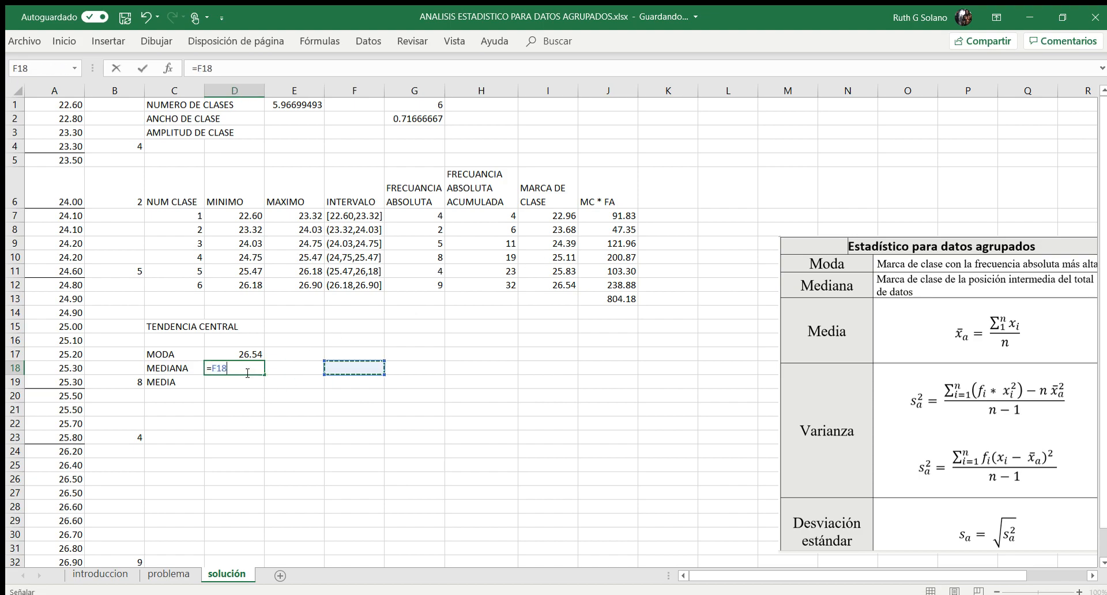
{"action": "key", "text": "Left"}
{"action": "key", "text": "Left"}
{"action": "key", "text": "Left"}
{"action": "key", "text": "Left"}
{"action": "key", "text": "Up"}
{"action": "key", "text": "Up"}
{"action": "key", "text": "Up"}
{"action": "key", "text": "Up"}
{"action": "key", "text": "Up"}
{"action": "key", "text": "Up"}
{"action": "key", "text": "Up"}
{"action": "key", "text": "Up"}
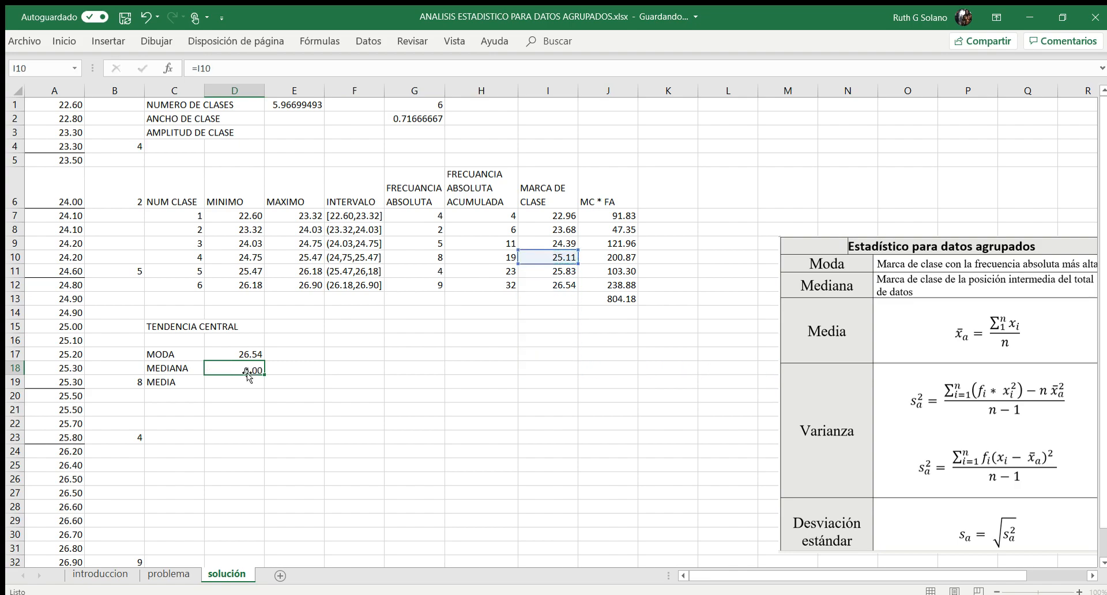
{"action": "key", "text": "Return"}
Step: Calculate the mean in D19 with the formula =J13/H12 and reselect that cell
{"action": "type", "text": "="}
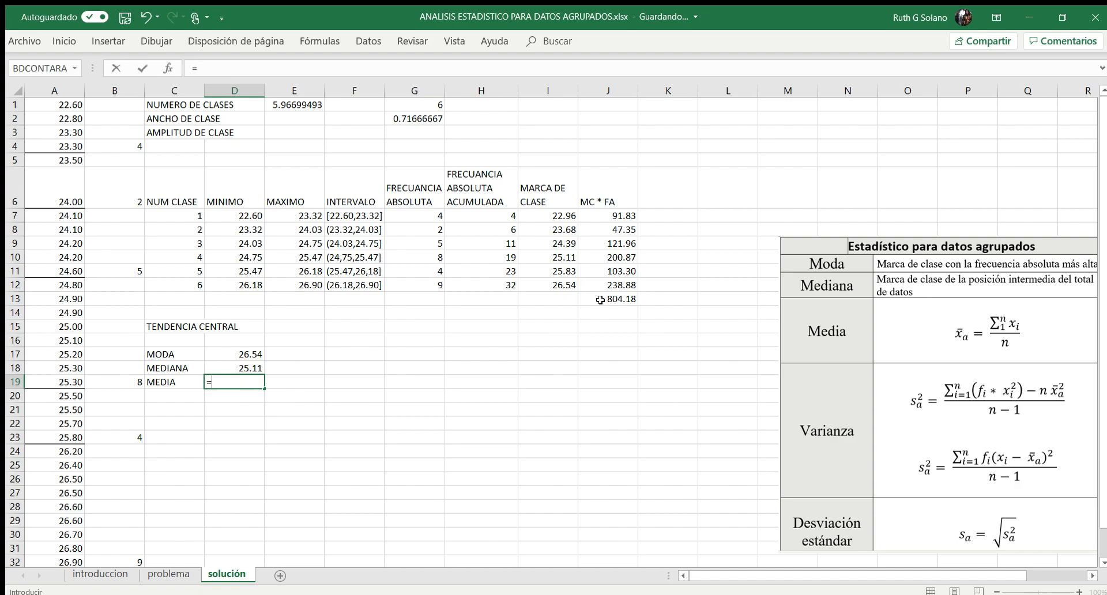
{"action": "left_click", "coordinate": [622, 301]}
{"action": "type", "text": "/"}
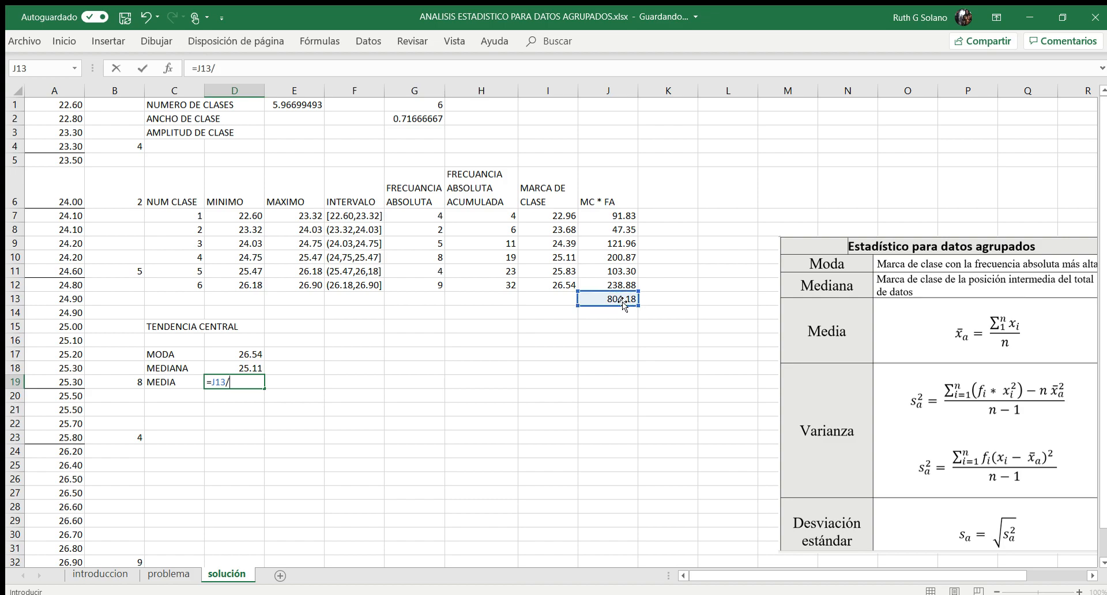
{"action": "type", "text": "3"}
{"action": "left_click", "coordinate": [245, 69]}
{"action": "key", "text": "BackSpace"}
{"action": "left_click", "coordinate": [483, 285]}
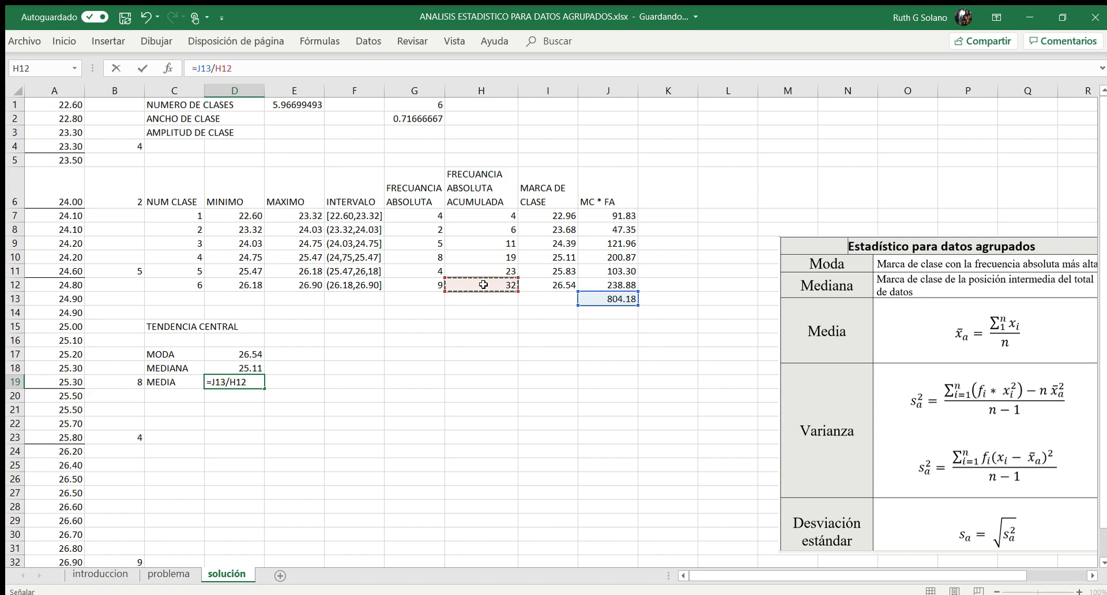
{"action": "key", "text": "Return"}
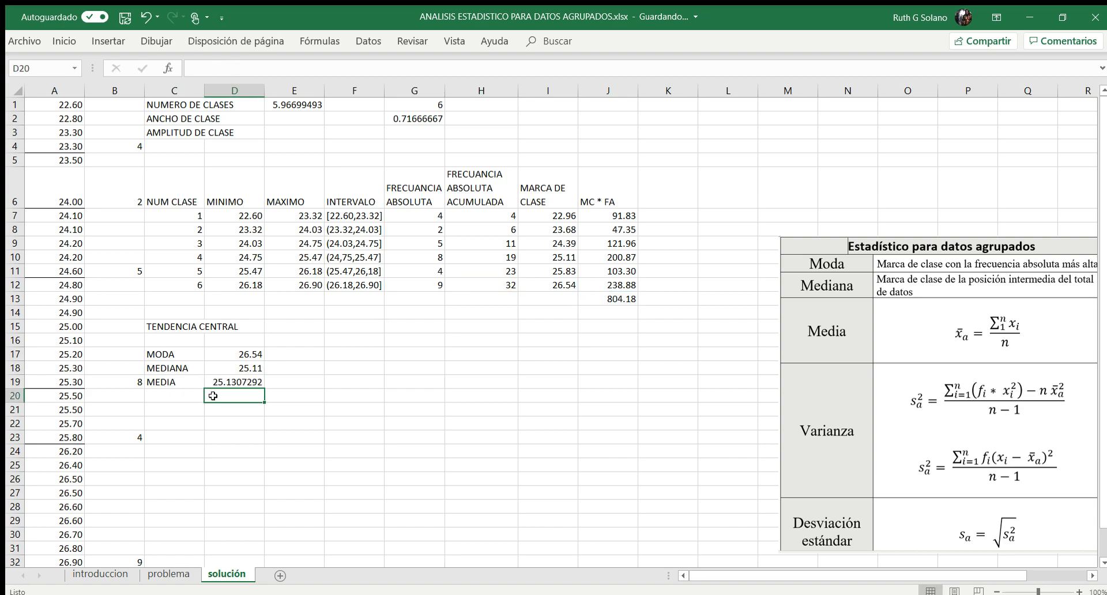
{"action": "left_click", "coordinate": [230, 380]}
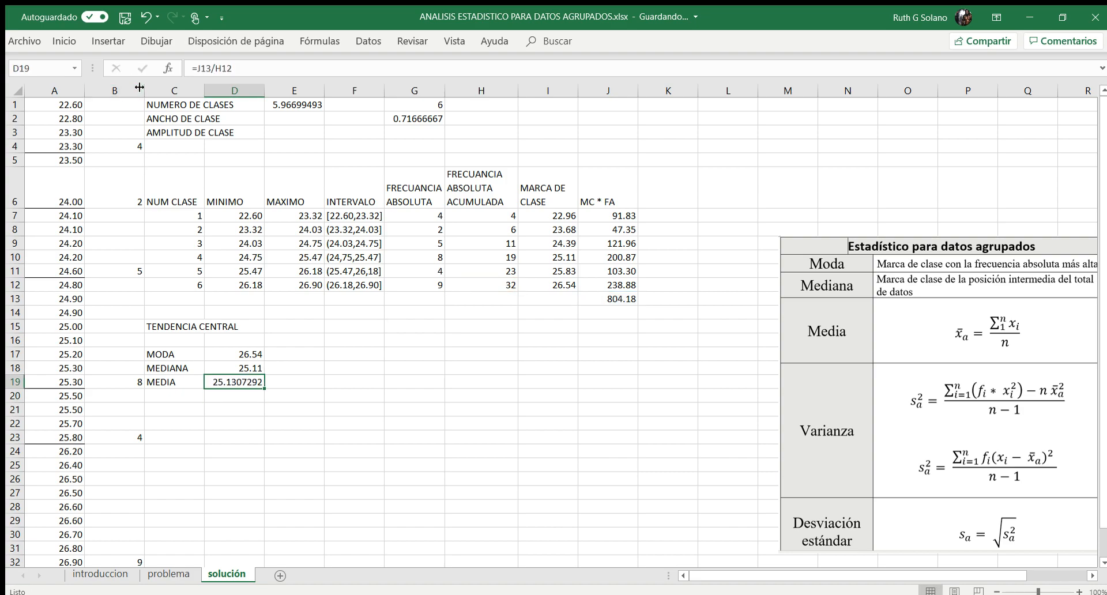
Step: Format the mean in D19 to show two decimal places
{"action": "left_click", "coordinate": [64, 41]}
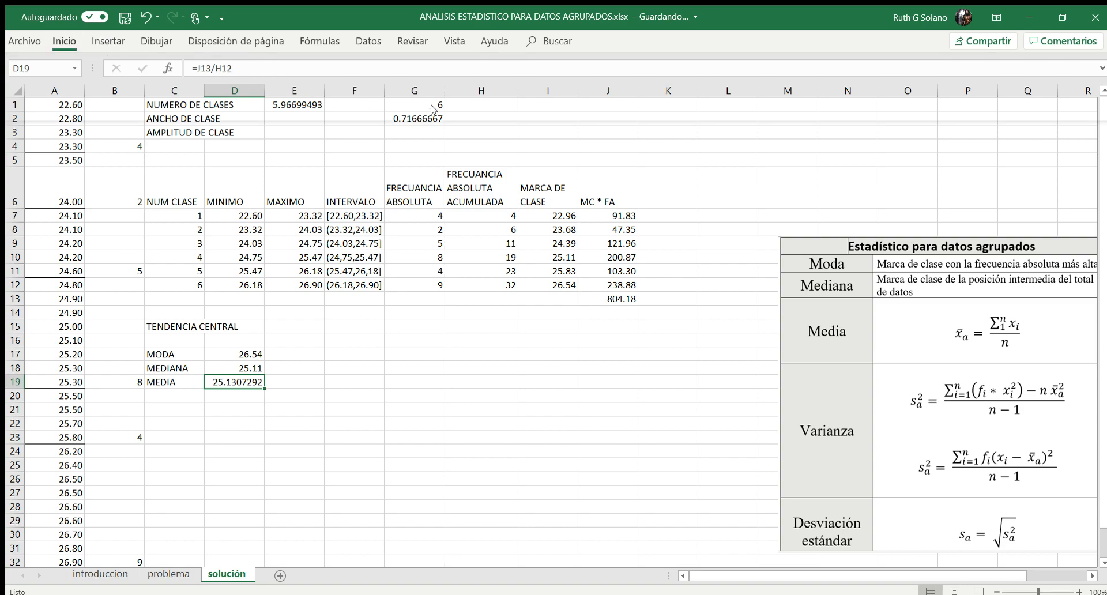
{"action": "left_click", "coordinate": [570, 92]}
{"action": "left_click", "coordinate": [571, 92]}
{"action": "left_click", "coordinate": [571, 93]}
{"action": "left_click", "coordinate": [570, 92]}
{"action": "left_click", "coordinate": [571, 93]}
{"action": "left_click", "coordinate": [310, 399]}
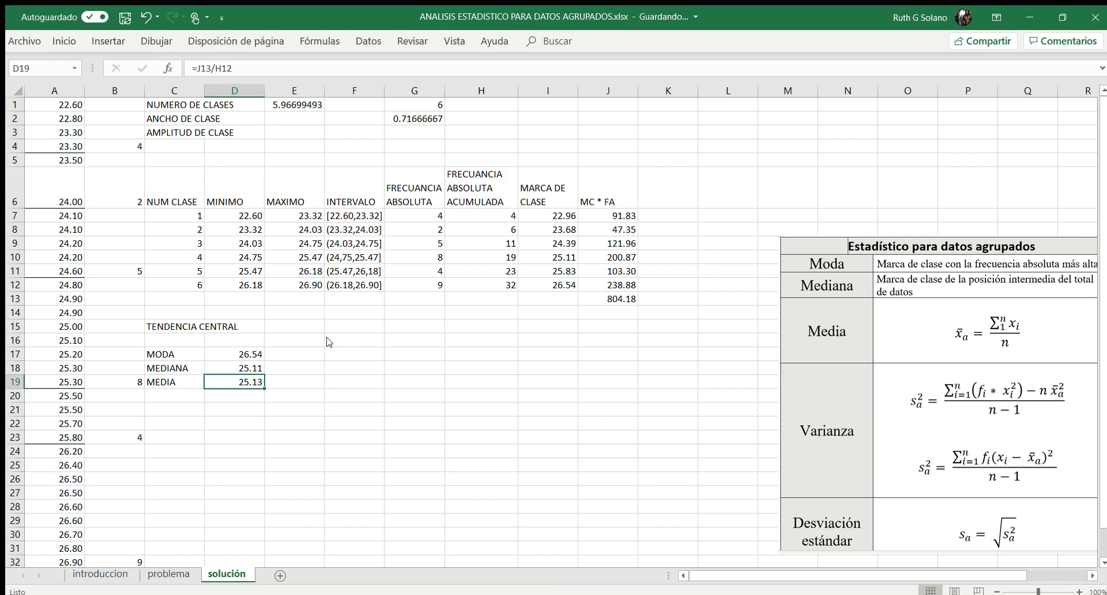
Step: Enter the section heading DISPERSION CENTRAL in cell F15
{"action": "left_click", "coordinate": [354, 326]}
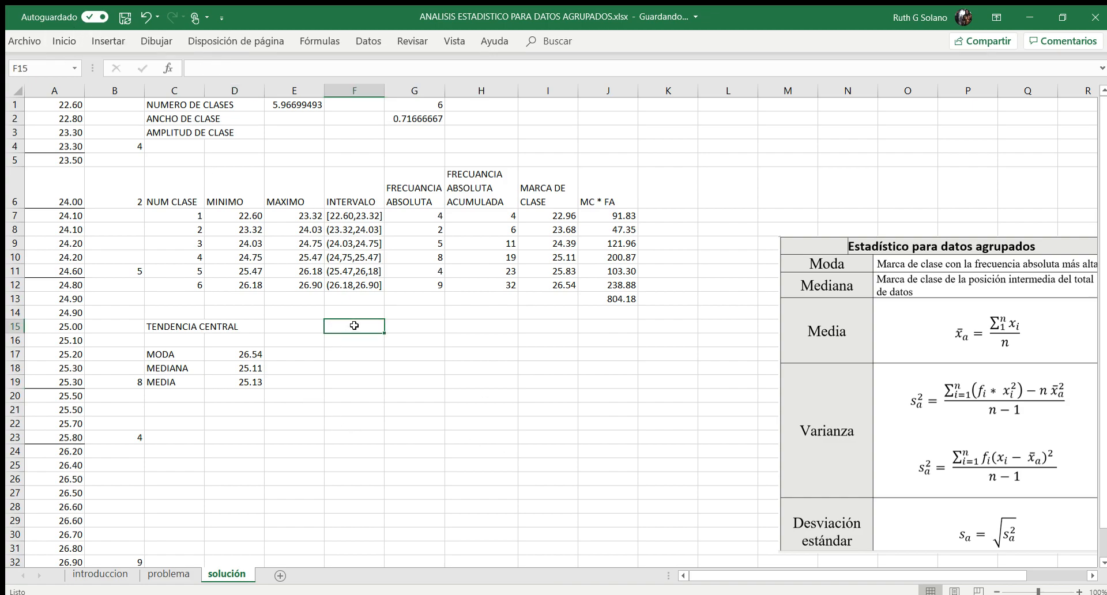
{"action": "type", "text": "DISPE"}
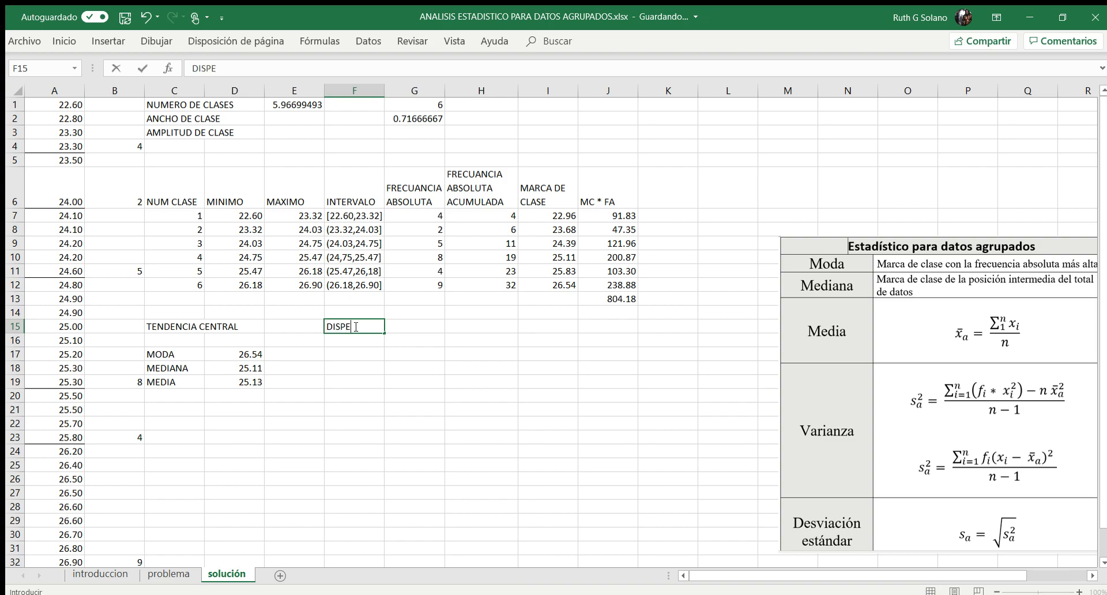
{"action": "type", "text": "RSION CENTRAL"}
{"action": "key", "text": "Return"}
{"action": "key", "text": "Return"}
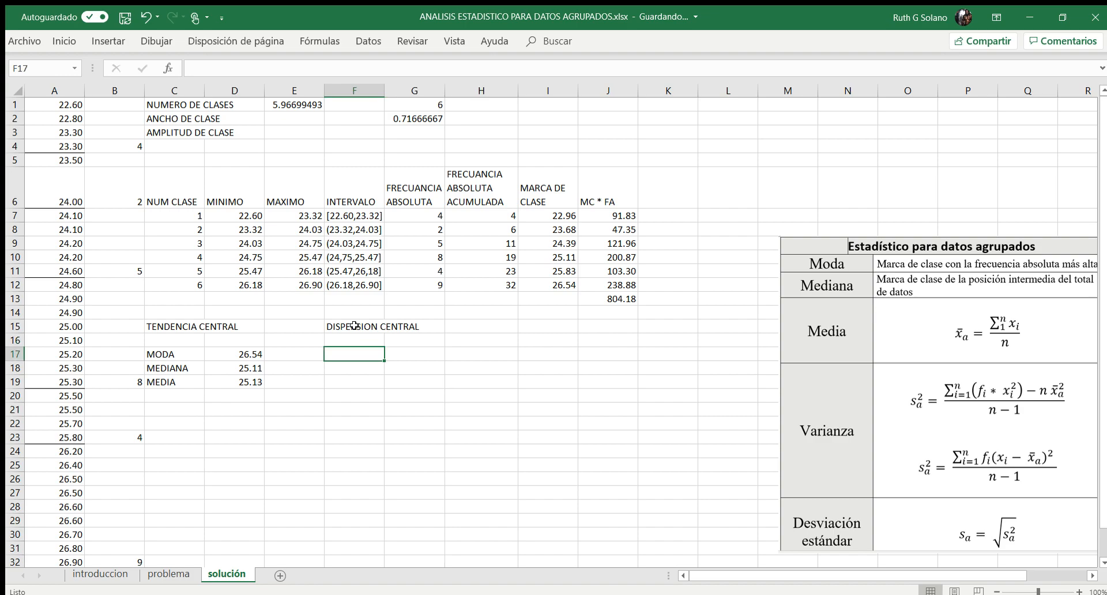
Step: Enter the labels RANGO, VARIANZA and DESVIACION ESTANDAR in cells F17 to F19
{"action": "type", "text": "RANGO"}
{"action": "key", "text": "Return"}
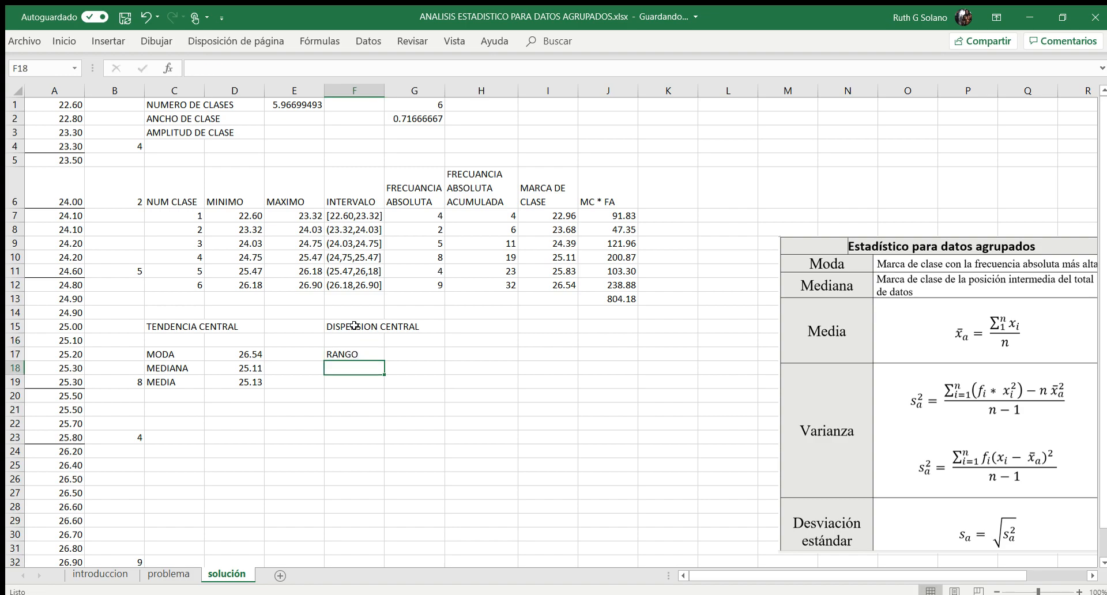
{"action": "type", "text": "VARIANZA"}
{"action": "key", "text": "Return"}
{"action": "type", "text": "DESVIA"}
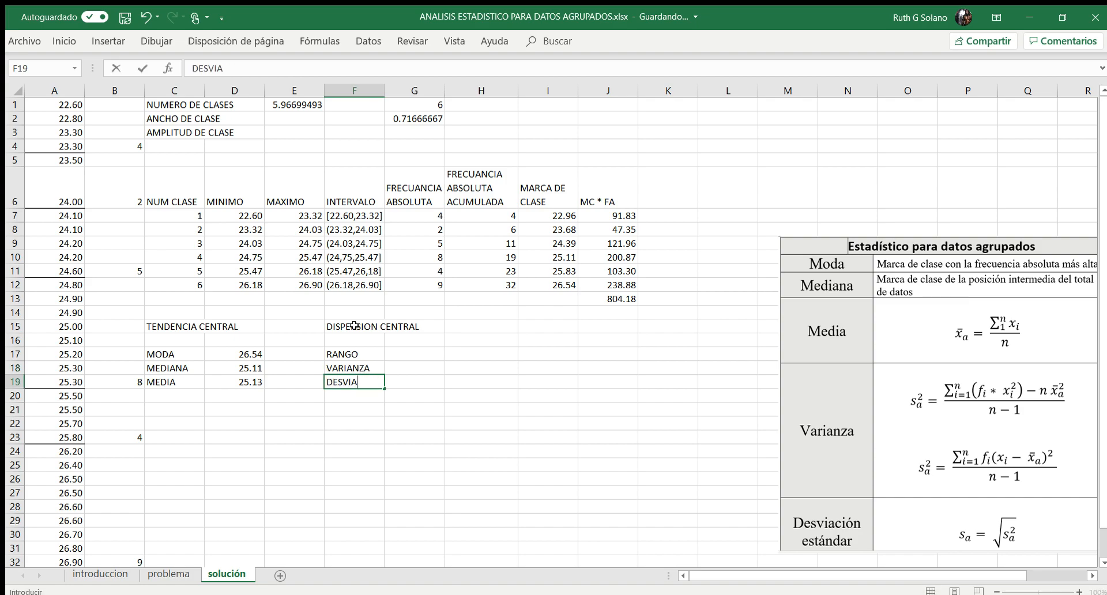
{"action": "type", "text": "CION ESTANDA"}
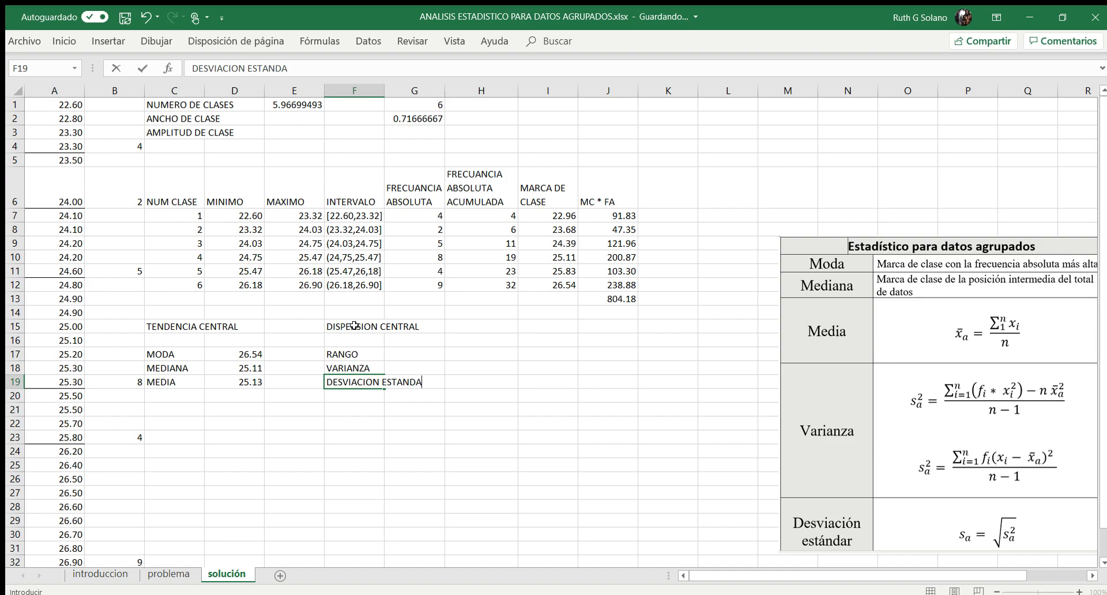
{"action": "type", "text": "R"}
Step: Enter the range as the interval [22.60,26.90] in cell H17
{"action": "key", "text": "Up"}
{"action": "key", "text": "Up"}
{"action": "key", "text": "Right"}
{"action": "key", "text": "Right"}
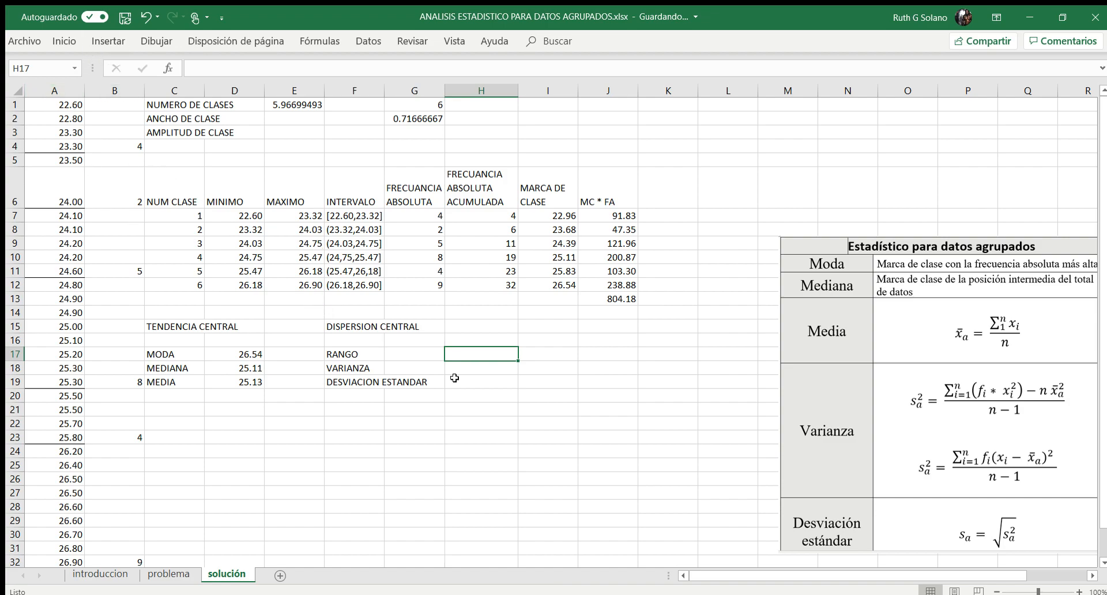
{"action": "left_click", "coordinate": [351, 74]}
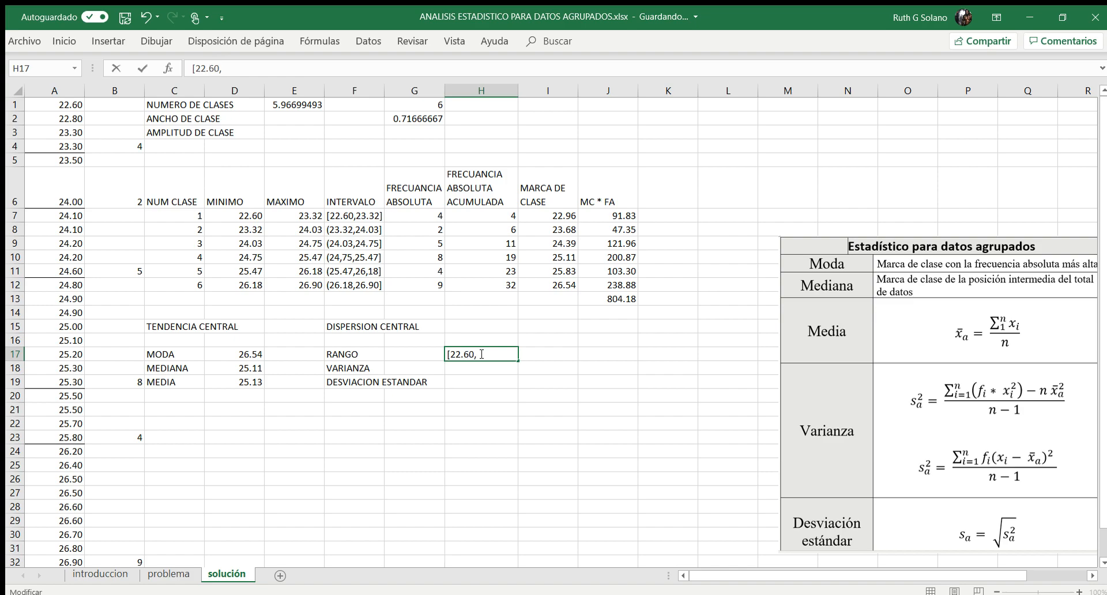
{"action": "type", "text": "26"}
{"action": "key", "text": "Return"}
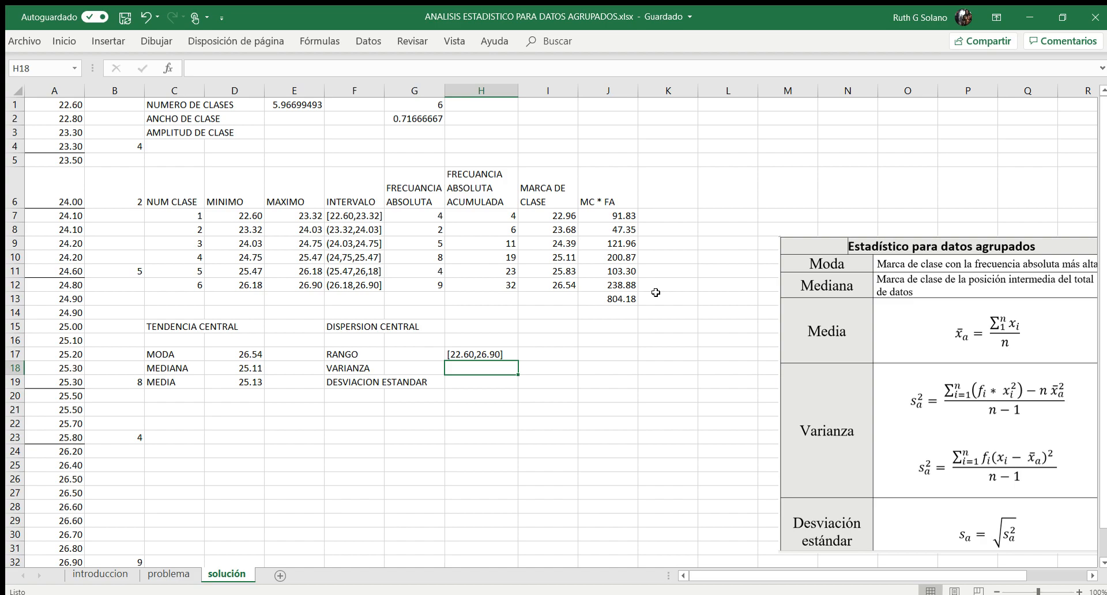
Step: Add the column header MC - MEDIA in cell K6 of the frequency table
{"action": "left_click", "coordinate": [665, 200]}
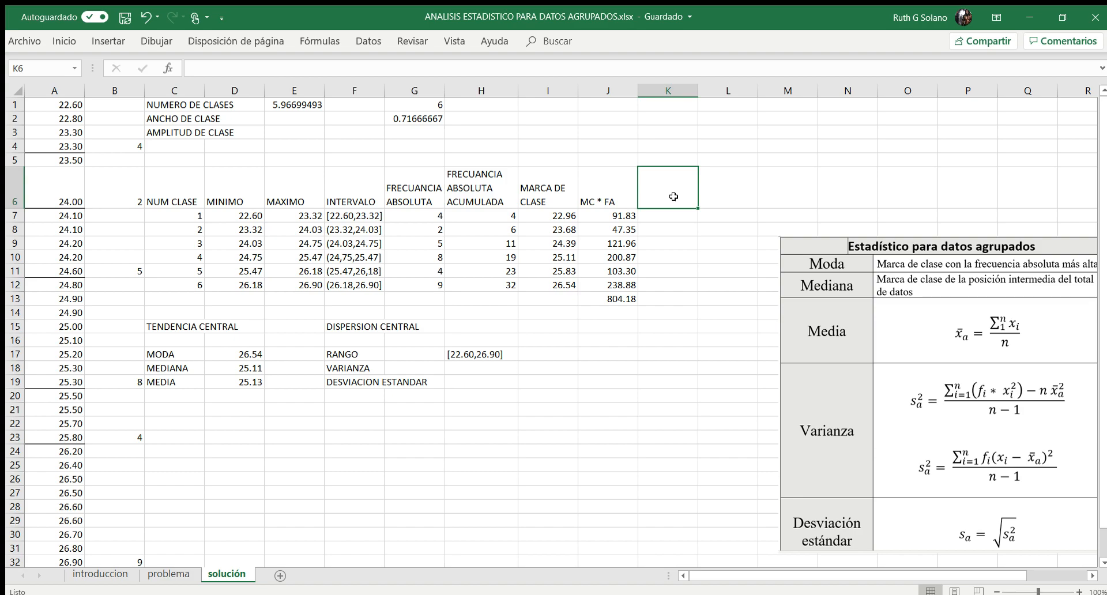
{"action": "type", "text": "MC"}
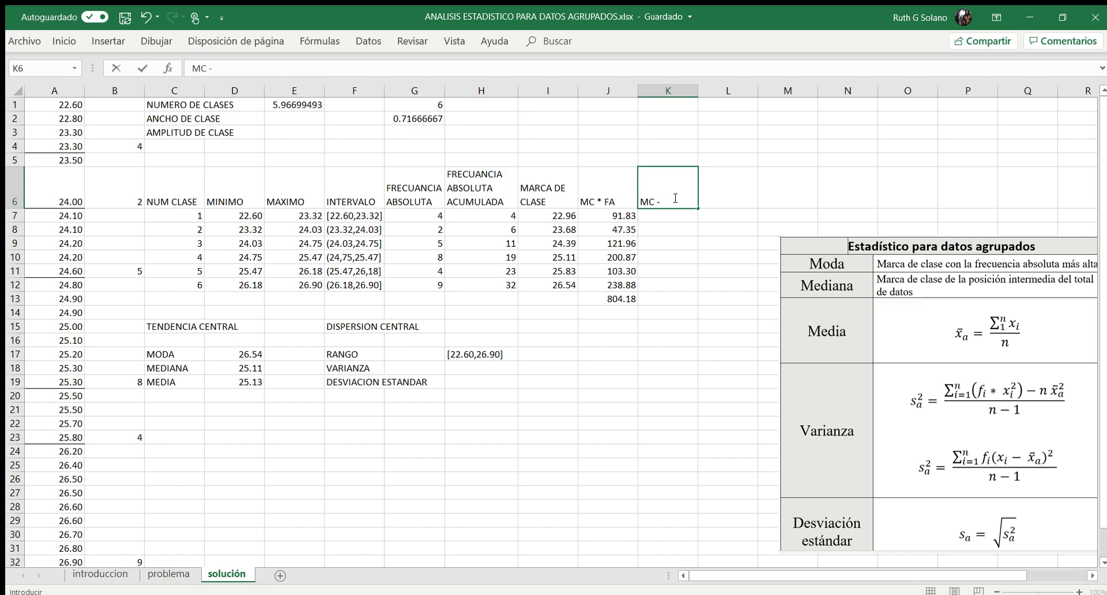
{"action": "type", "text": " - MEDIA"}
{"action": "key", "text": "Return"}
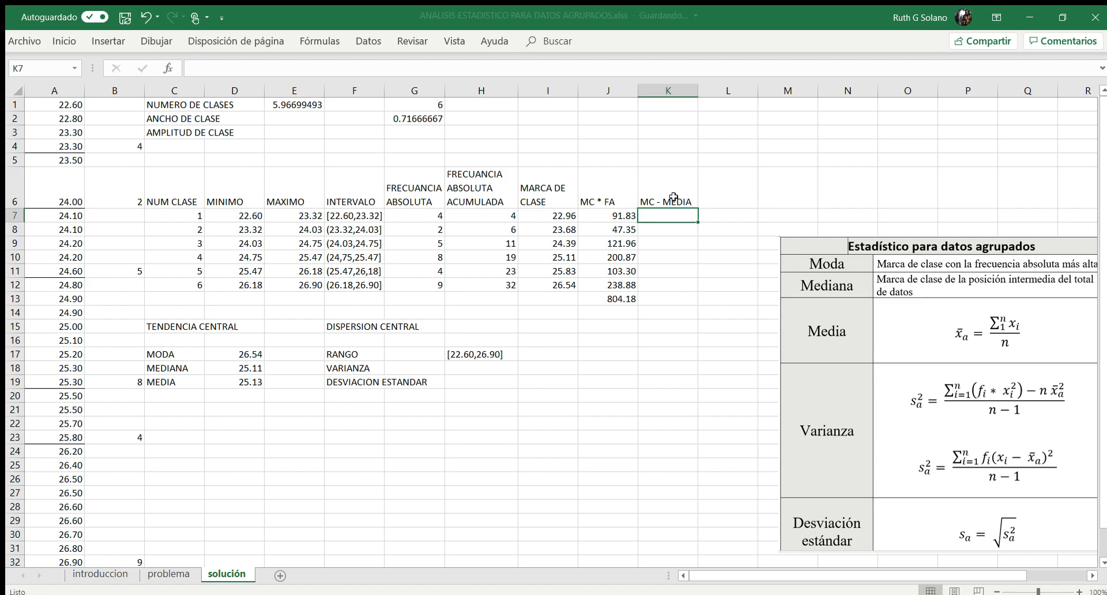
Step: Subtract the mean from the class 1 mark in K7 with the formula =I7-D19
{"action": "type", "text": "="}
{"action": "key", "text": "Left"}
{"action": "key", "text": "Left"}
{"action": "key", "text": "Left"}
{"action": "key", "text": "Left"}
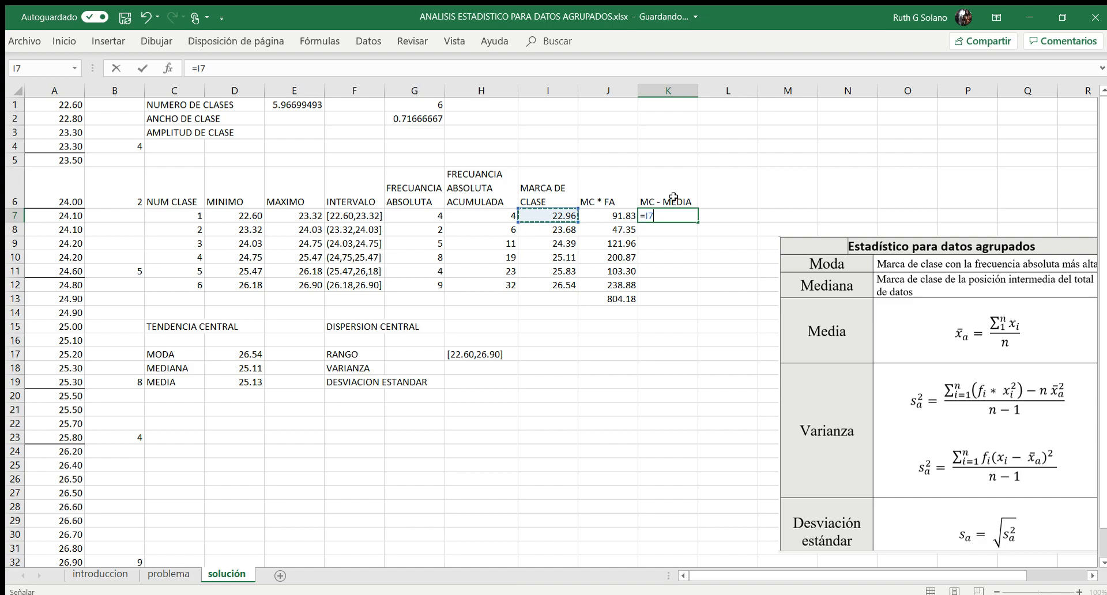
{"action": "key", "text": "Right"}
{"action": "key", "text": "Right"}
{"action": "type", "text": "-"}
{"action": "key", "text": "Down"}
{"action": "key", "text": "Down"}
{"action": "key", "text": "Down"}
{"action": "key", "text": "Down"}
{"action": "key", "text": "Down"}
{"action": "key", "text": "Down"}
{"action": "key", "text": "Down"}
{"action": "key", "text": "Down"}
{"action": "key", "text": "Down"}
{"action": "key", "text": "Down"}
{"action": "key", "text": "Down"}
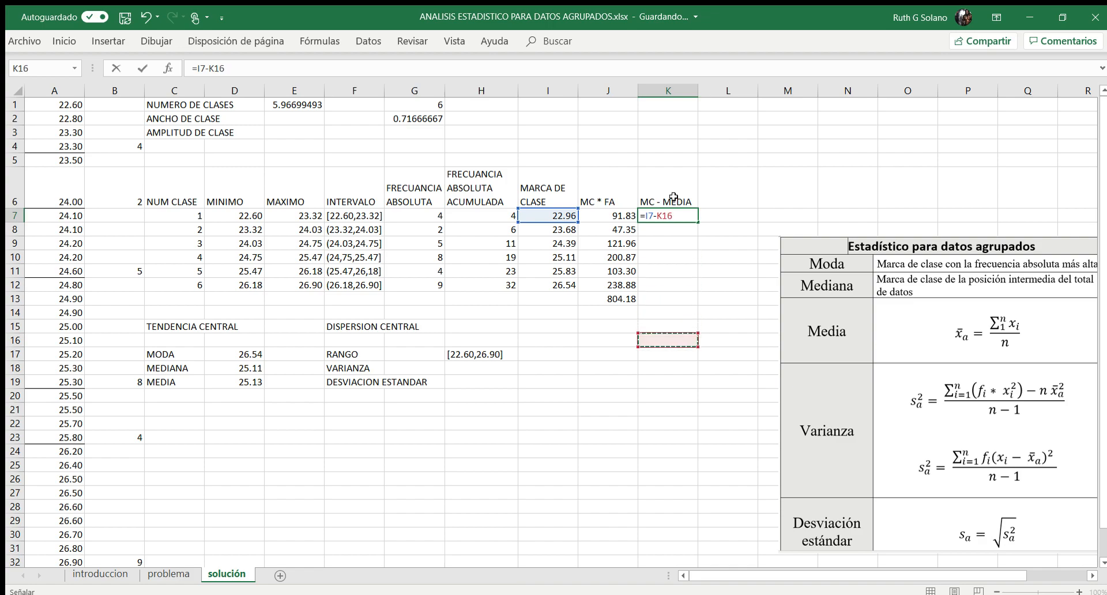
{"action": "key", "text": "Down"}
{"action": "key", "text": "Left"}
{"action": "key", "text": "Left"}
{"action": "key", "text": "Left"}
{"action": "key", "text": "Left"}
{"action": "key", "text": "Left"}
{"action": "key", "text": "Left"}
{"action": "key", "text": "Left"}
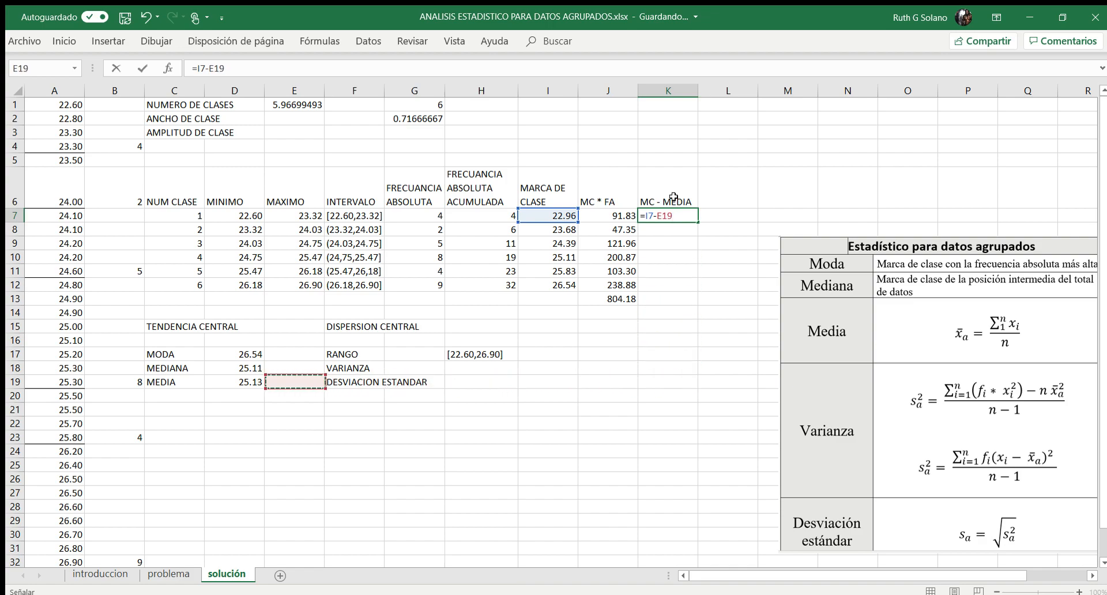
{"action": "key", "text": "Return"}
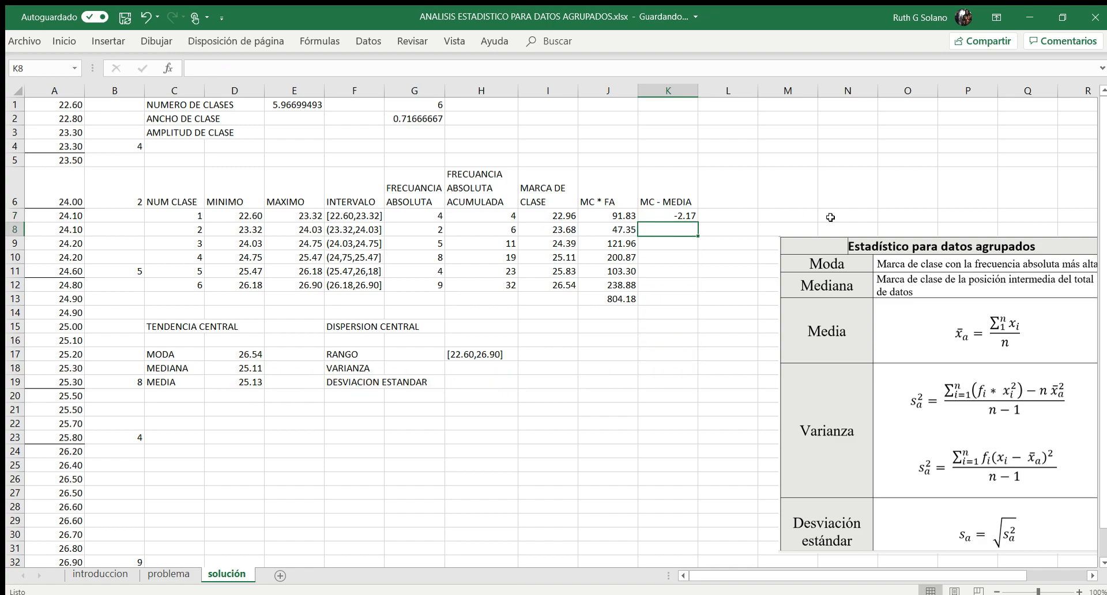
Step: Make the mean reference in K7 absolute with =I7-$D$19 and fill the formula down to K12
{"action": "left_click", "coordinate": [688, 214]}
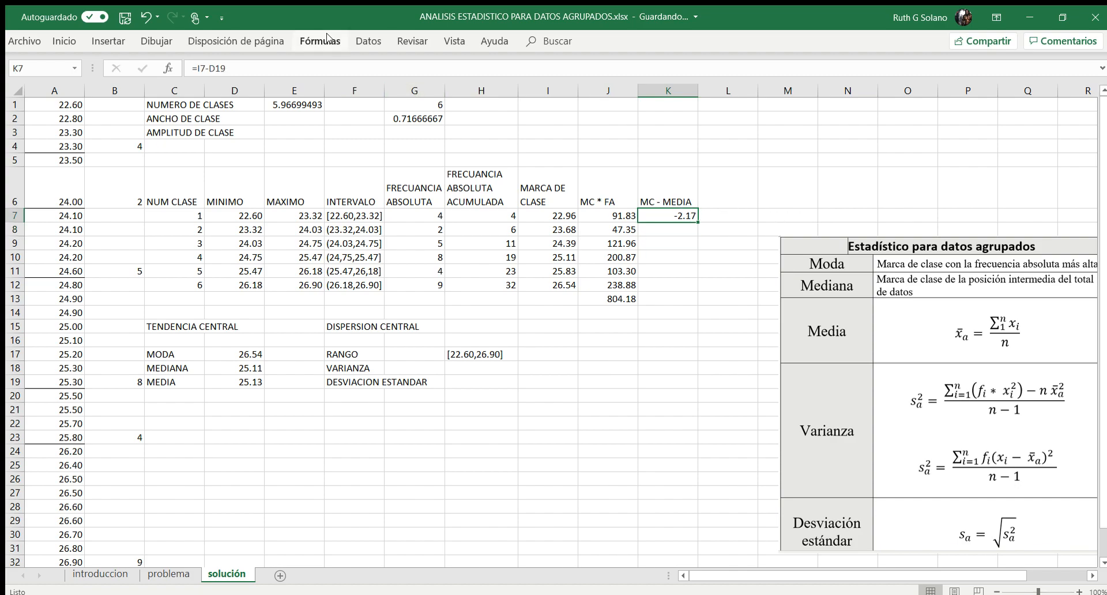
{"action": "left_click", "coordinate": [210, 69]}
{"action": "type", "text": "$D$"}
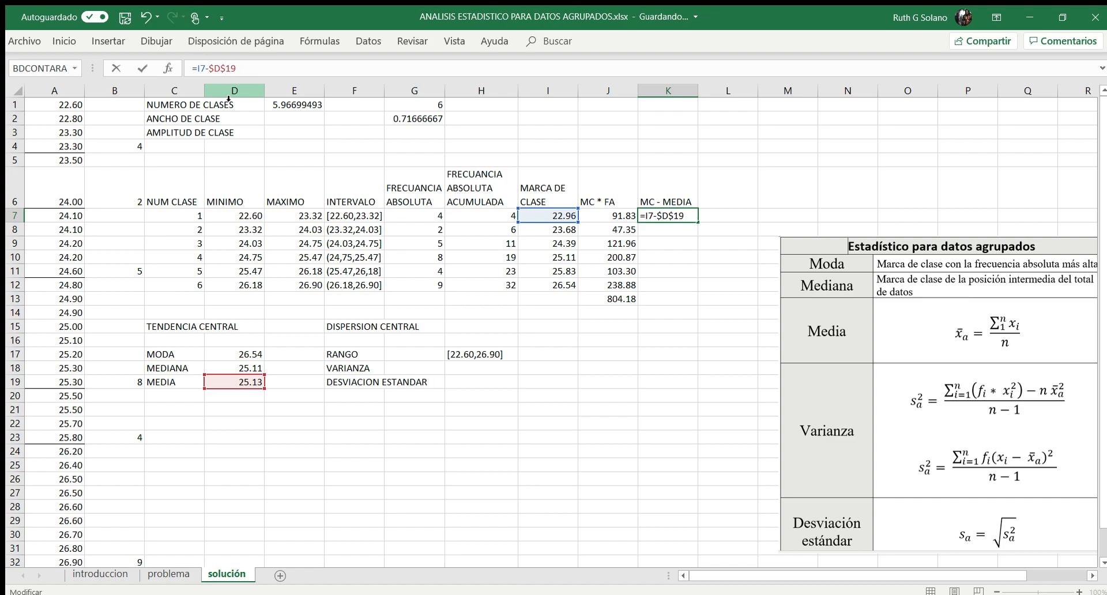
{"action": "key", "text": "Return"}
{"action": "left_click", "coordinate": [673, 217]}
{"action": "left_click_drag", "start_coordinate": [697, 222], "coordinate": [693, 297]}
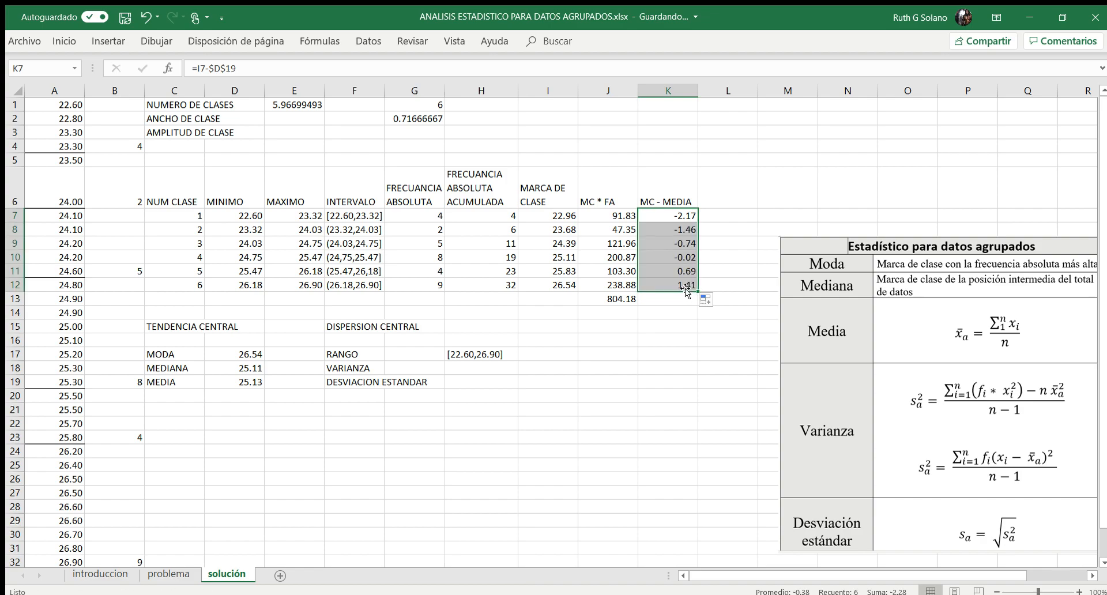
Step: Square the class 1 deviation in L7 with the formula =K7*K7 and fill it down to L12
{"action": "left_click", "coordinate": [681, 284]}
{"action": "key", "text": "Up"}
{"action": "key", "text": "Up"}
{"action": "key", "text": "Up"}
{"action": "key", "text": "Up"}
{"action": "key", "text": "Up"}
{"action": "key", "text": "Up"}
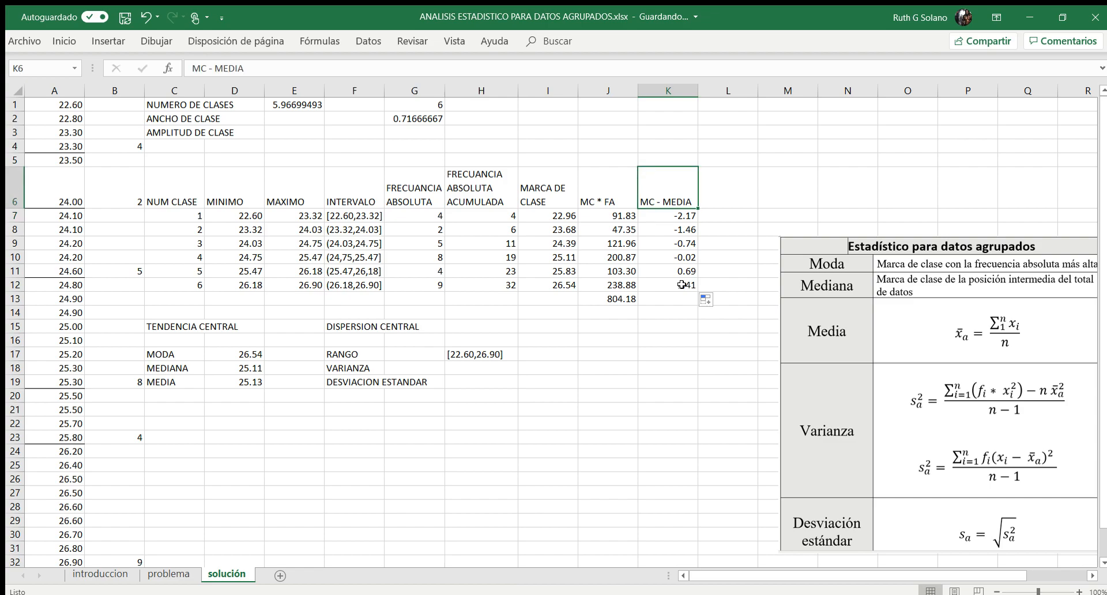
{"action": "key", "text": "Right"}
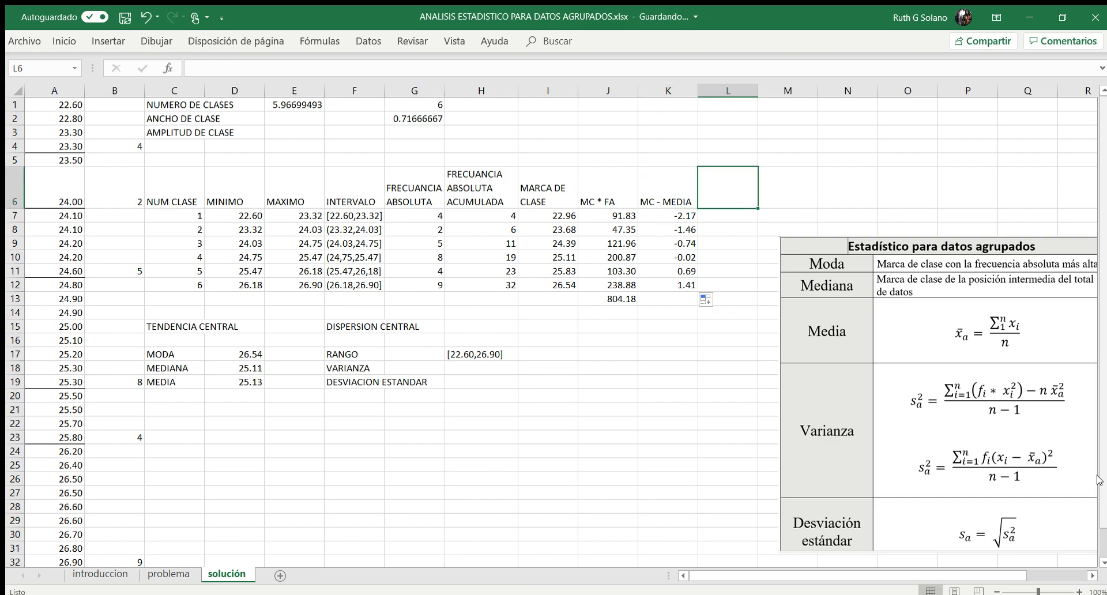
{"action": "left_click", "coordinate": [722, 215]}
{"action": "double_click", "coordinate": [722, 216]}
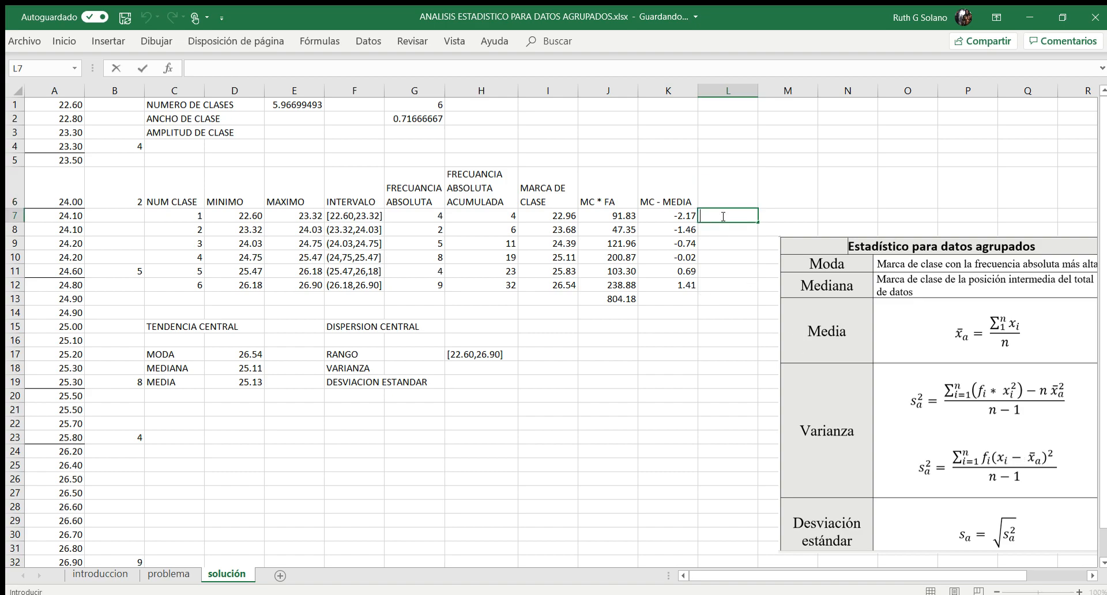
{"action": "type", "text": "="}
{"action": "key", "text": "Left"}
{"action": "type", "text": "*"}
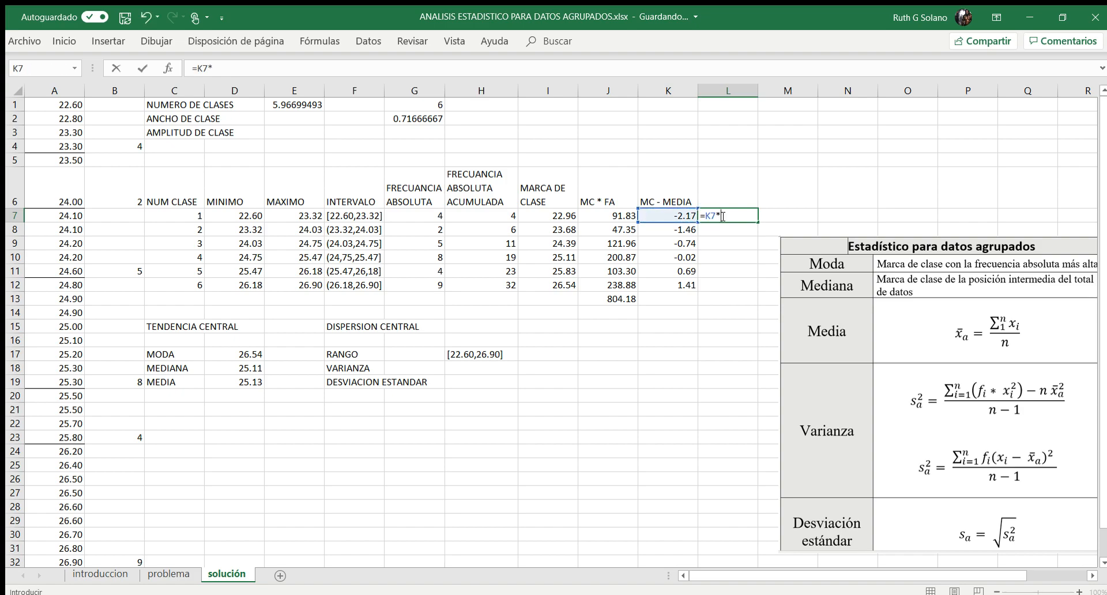
{"action": "key", "text": "Left"}
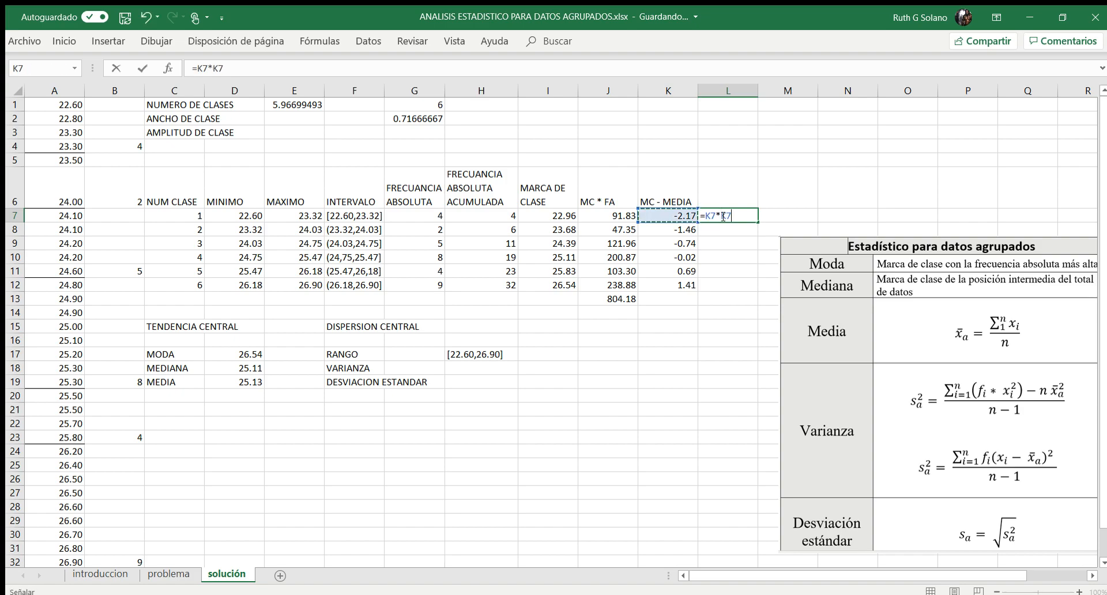
{"action": "key", "text": "Return"}
{"action": "left_click", "coordinate": [722, 215]}
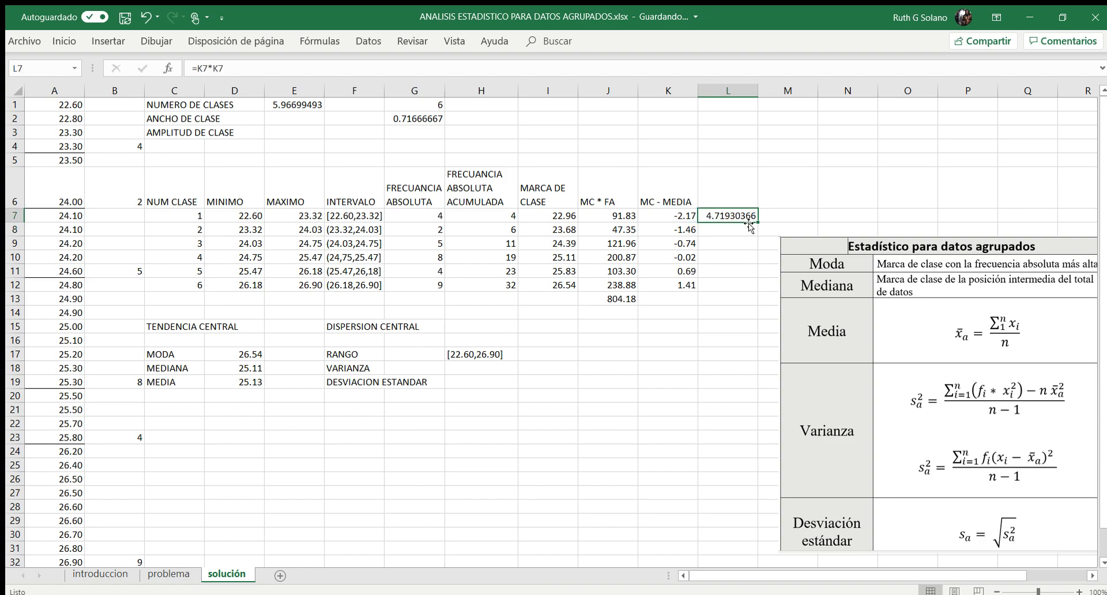
{"action": "left_click_drag", "start_coordinate": [757, 222], "coordinate": [756, 288]}
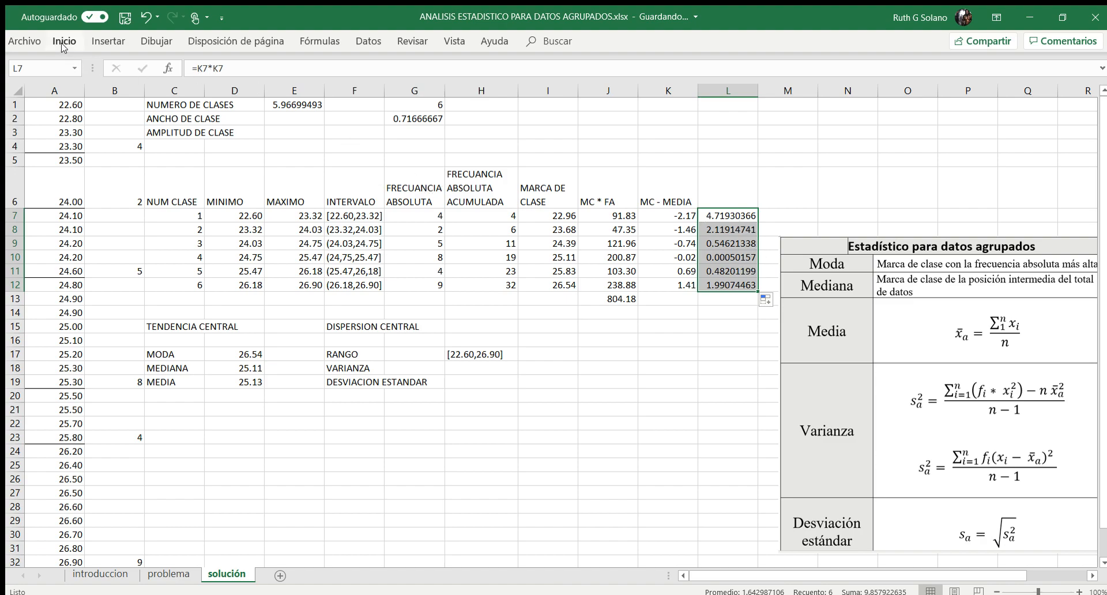
Step: Format the squared deviations in L7 to L12 to show two decimal places
{"action": "left_click", "coordinate": [62, 38]}
{"action": "left_click", "coordinate": [568, 85]}
{"action": "left_click", "coordinate": [568, 86]}
{"action": "left_click", "coordinate": [567, 85]}
{"action": "left_click", "coordinate": [567, 86]}
{"action": "left_click", "coordinate": [567, 86]}
{"action": "left_click", "coordinate": [567, 86]}
{"action": "left_click", "coordinate": [567, 86]}
{"action": "left_click", "coordinate": [549, 87]}
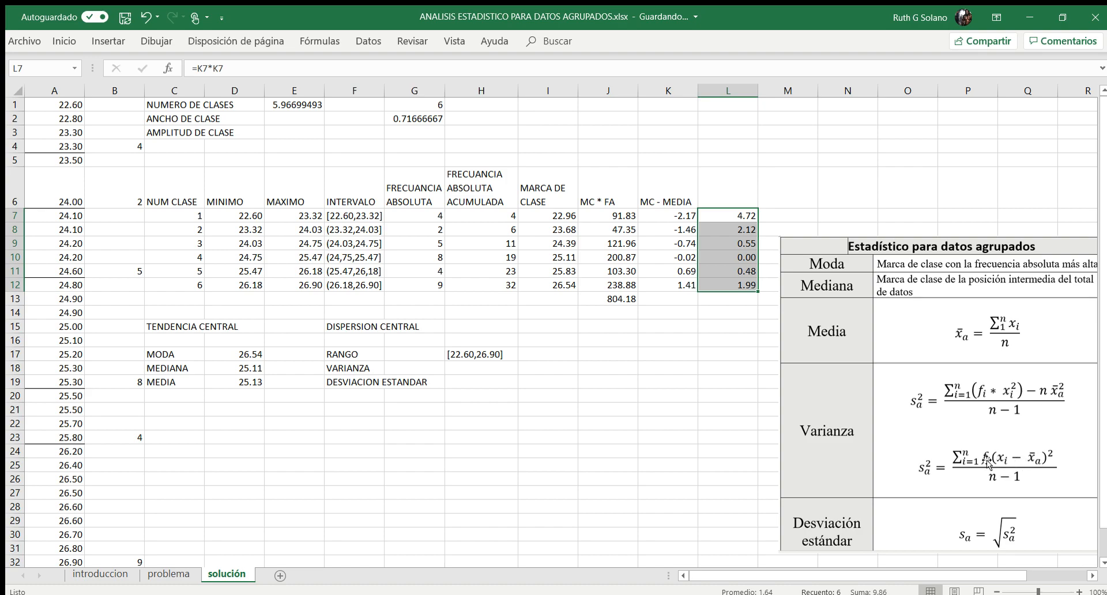
Step: Multiply the class 1 squared deviation by its absolute frequency in M7 with the formula =L7*G7 and reselect that cell
{"action": "left_click", "coordinate": [790, 220]}
{"action": "type", "text": "="}
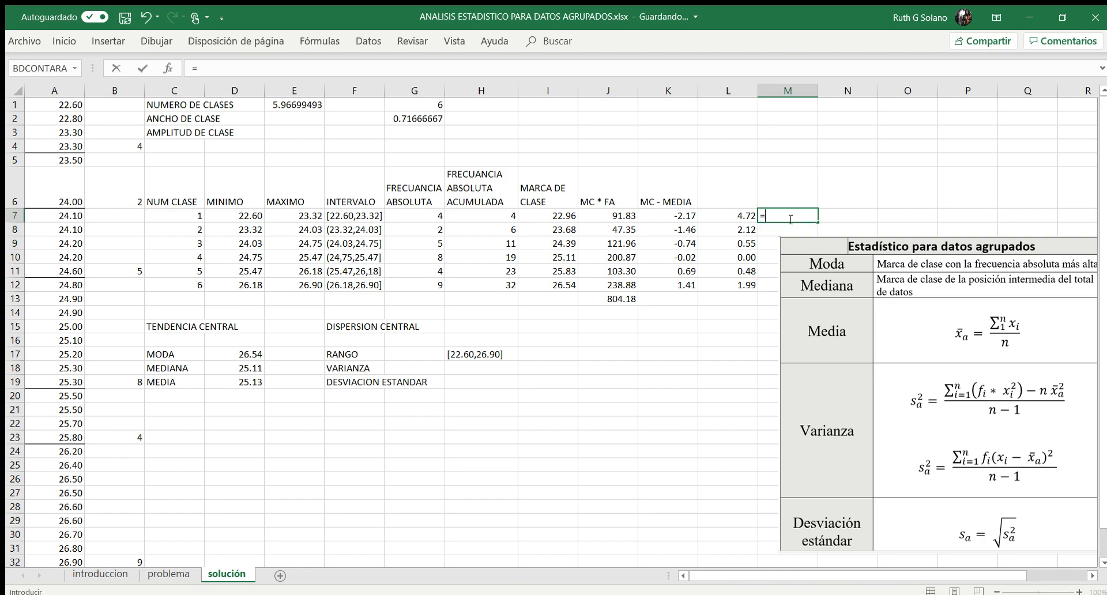
{"action": "key", "text": "Left"}
{"action": "type", "text": "*"}
{"action": "key", "text": "Left"}
{"action": "key", "text": "Left"}
{"action": "key", "text": "Left"}
{"action": "key", "text": "Left"}
{"action": "key", "text": "Left"}
{"action": "key", "text": "Left"}
{"action": "key", "text": "Left"}
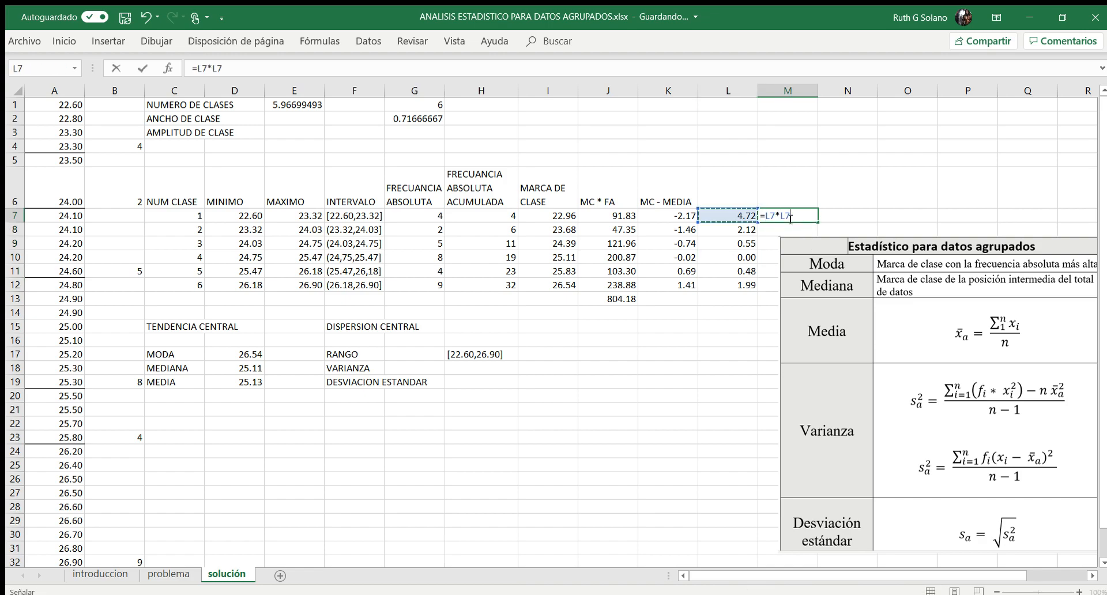
{"action": "key", "text": "Right"}
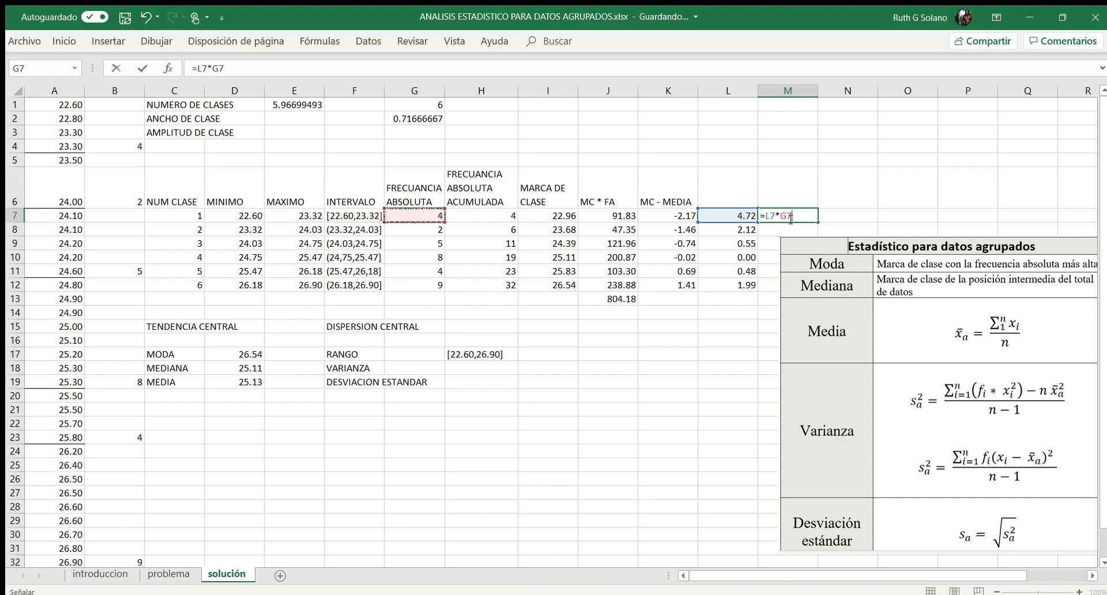
{"action": "key", "text": "Return"}
{"action": "left_click", "coordinate": [788, 214]}
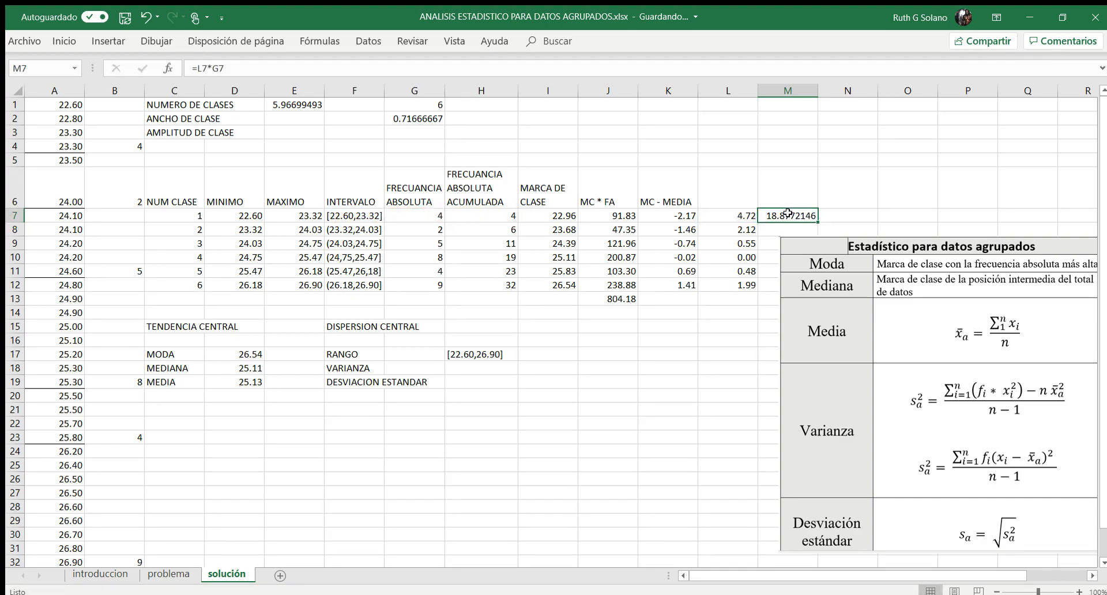
Step: Shrink the statistics formula image so it starts around column O, row 17, clear of column M, and reselect M7
{"action": "left_click", "coordinate": [805, 255]}
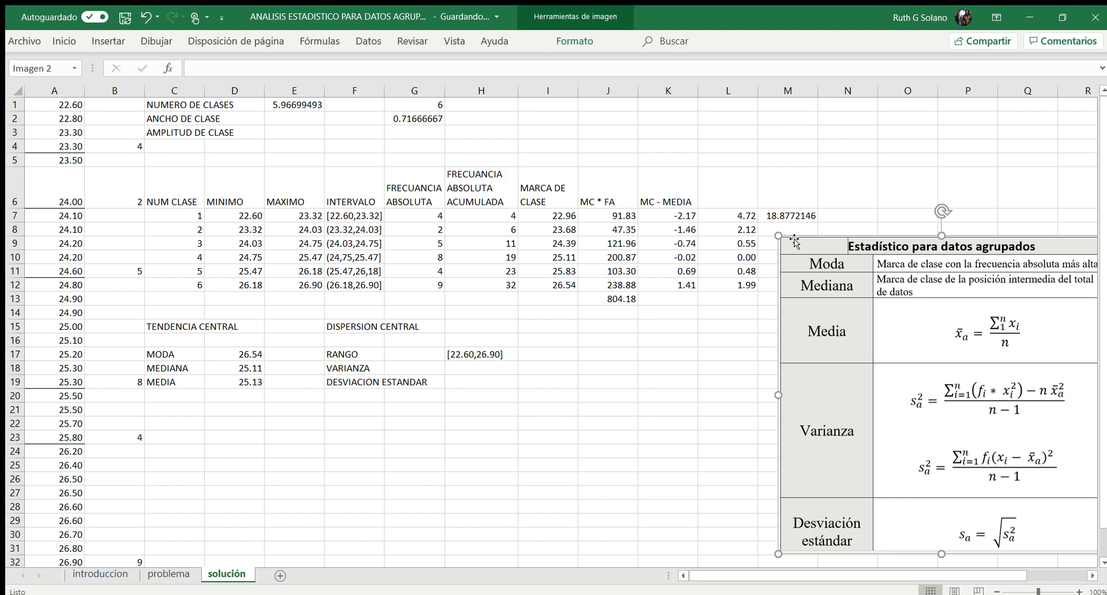
{"action": "left_click_drag", "start_coordinate": [782, 238], "coordinate": [904, 438]}
{"action": "left_click", "coordinate": [770, 218]}
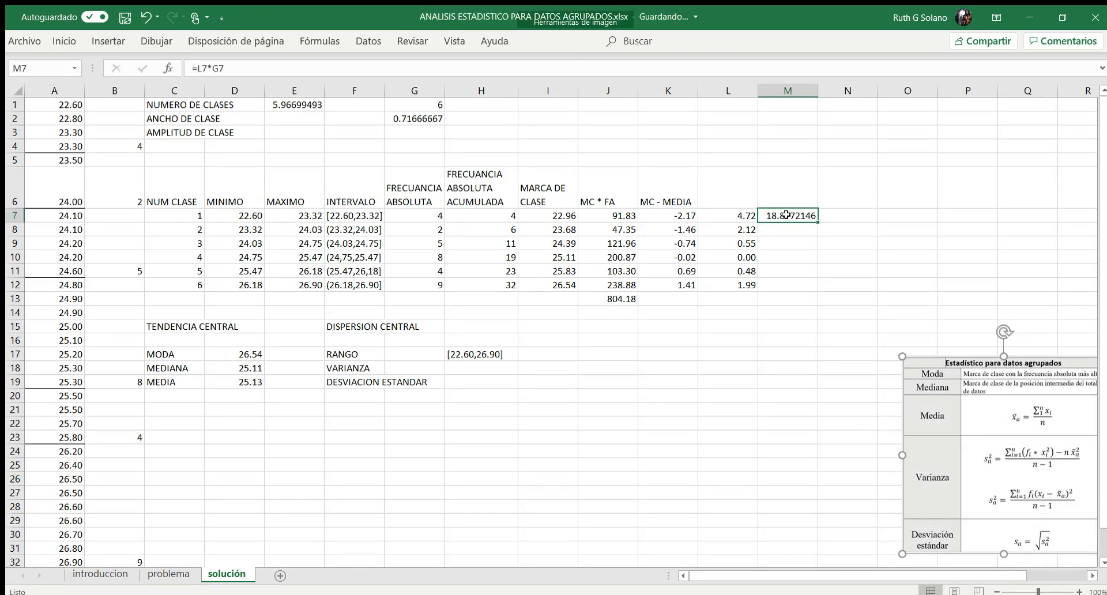
Step: Fill the M7 product formula down to M12 and format those cells to show two decimal places
{"action": "left_click_drag", "start_coordinate": [817, 222], "coordinate": [815, 288]}
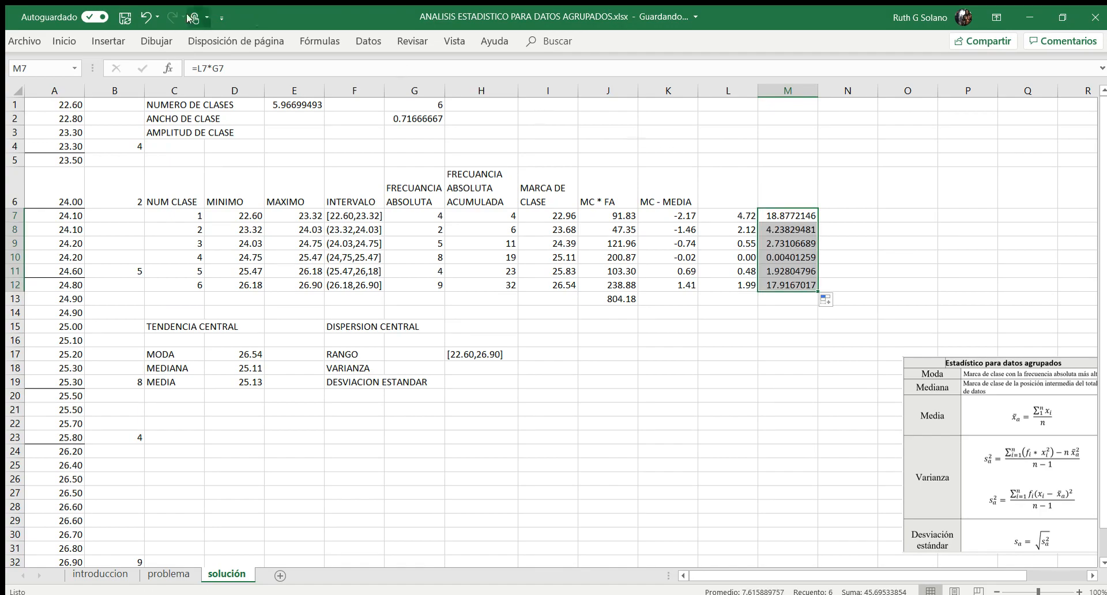
{"action": "left_click", "coordinate": [64, 33]}
{"action": "left_click", "coordinate": [570, 90]}
{"action": "left_click", "coordinate": [571, 92]}
{"action": "left_click", "coordinate": [571, 93]}
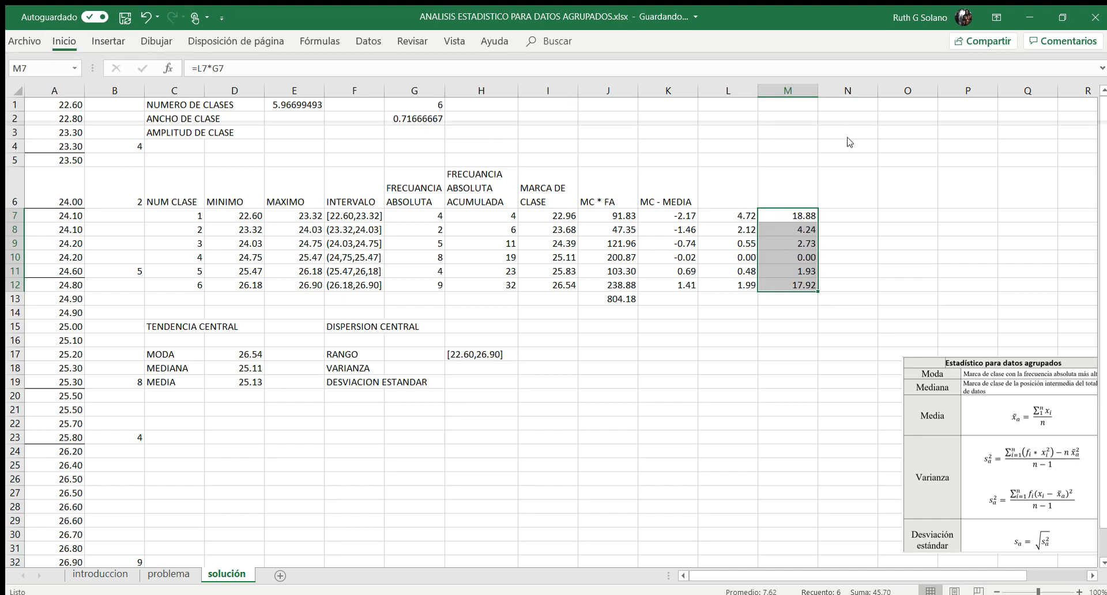
Step: Enter the column headings "(MC - M) 2" in L6 and "Fi ()2" in M6
{"action": "left_click", "coordinate": [729, 194]}
{"action": "type", "text": "(MC - M) 2"}
{"action": "key", "text": "Tab"}
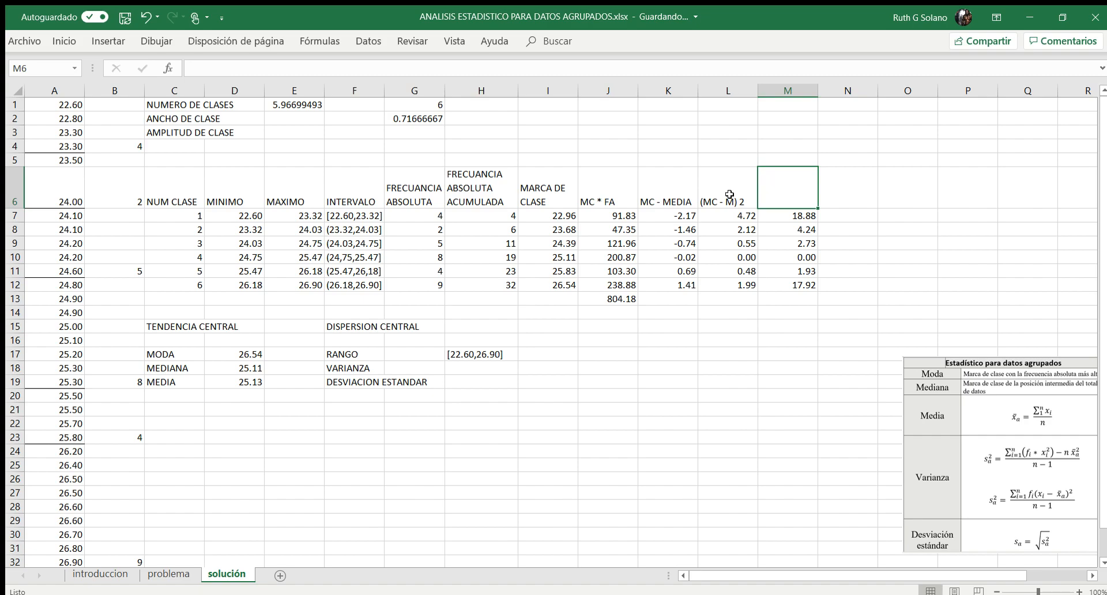
{"action": "type", "text": "Fi ("}
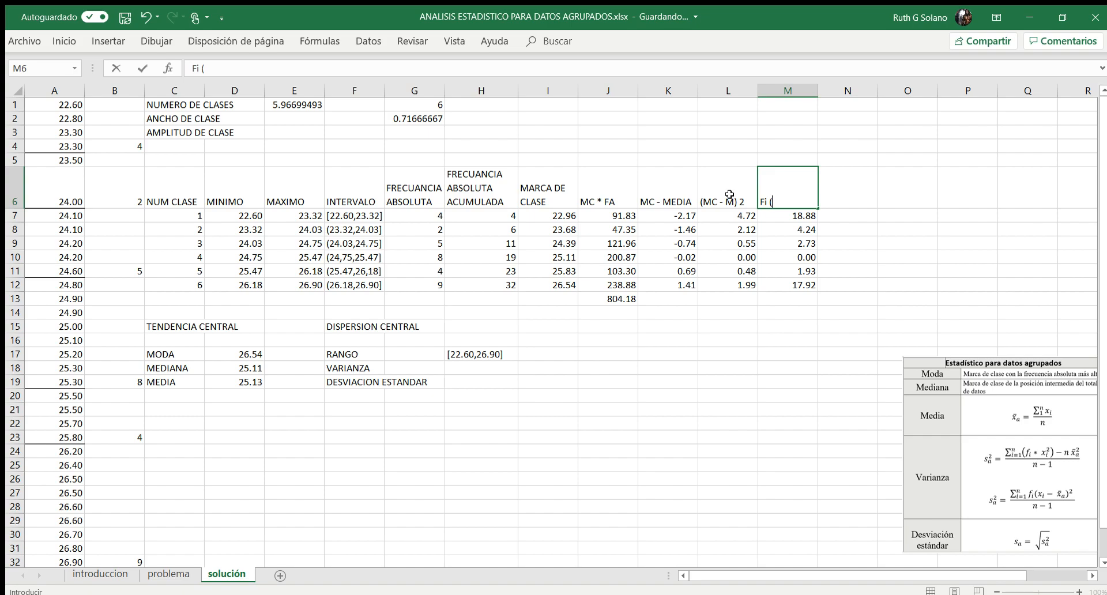
{"action": "type", "text": "2"}
{"action": "key", "text": "Return"}
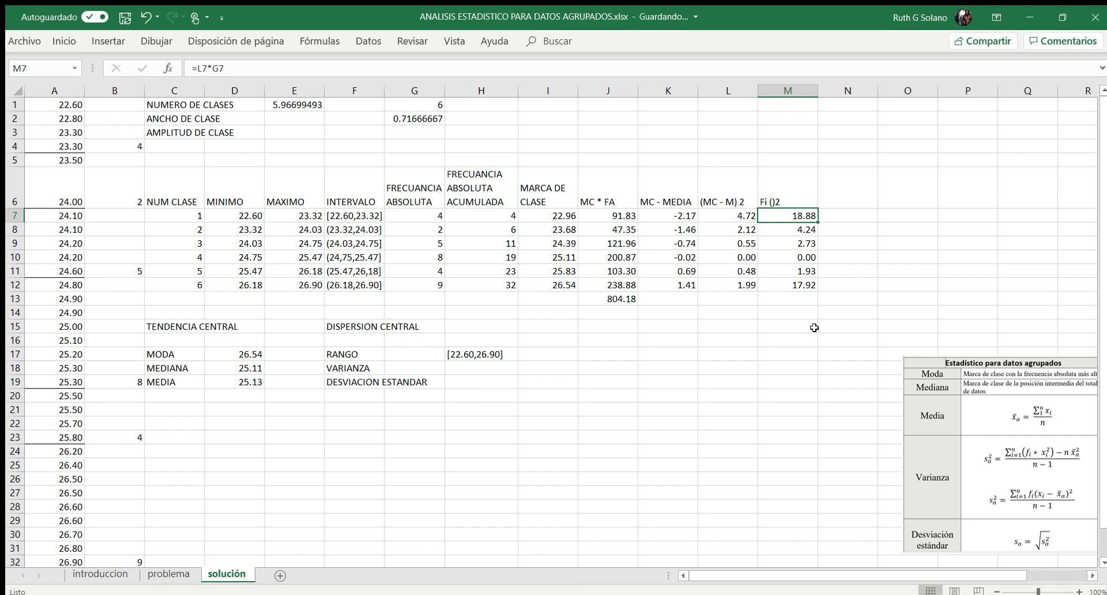
Step: Total the frequency-weighted squared deviations in M13 with the formula =SUMA(M7:M12)
{"action": "left_click", "coordinate": [800, 303]}
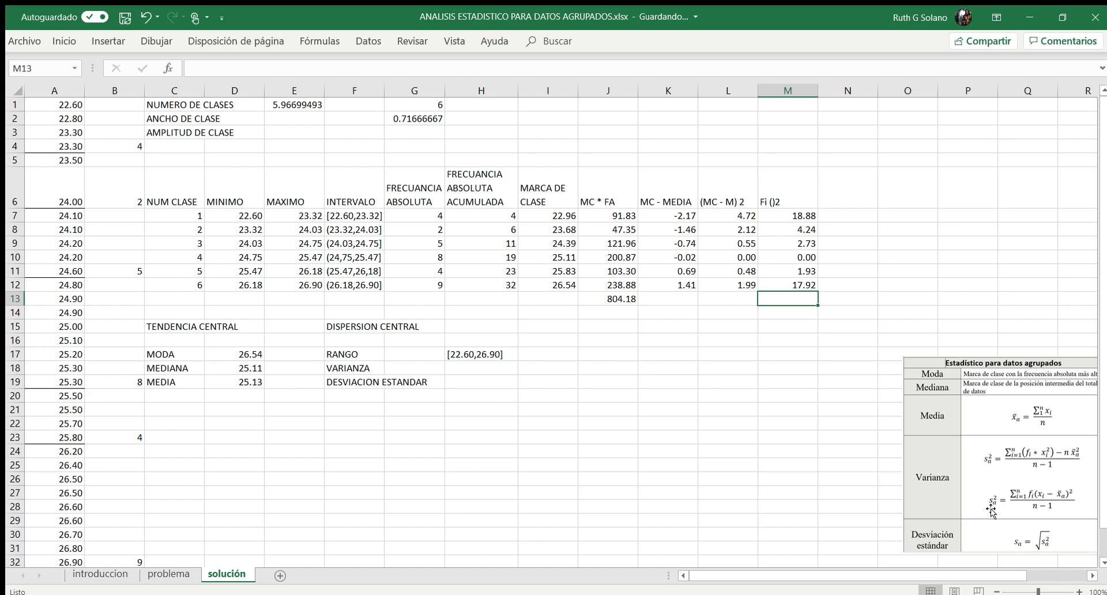
{"action": "type", "text": "=SUMA"}
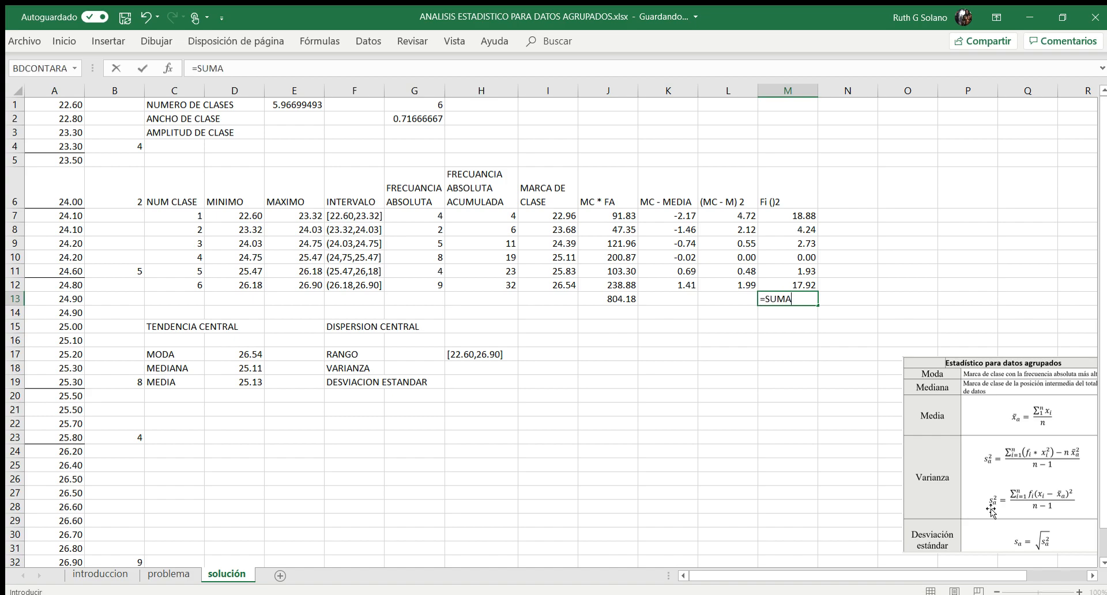
{"action": "type", "text": "("}
{"action": "key", "text": "Up"}
{"action": "key", "text": "shift+Up"}
{"action": "key", "text": "shift+Up"}
{"action": "key", "text": "shift+Up"}
{"action": "key", "text": "shift+Up"}
{"action": "key", "text": "shift+Up"}
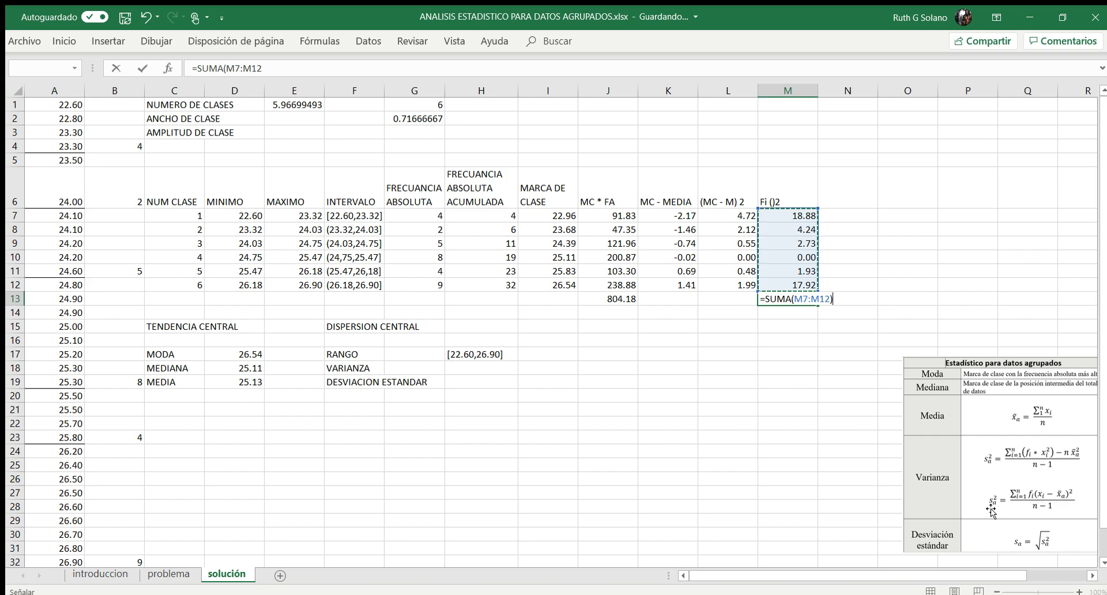
{"action": "key", "text": "Return"}
{"action": "key", "text": "Up"}
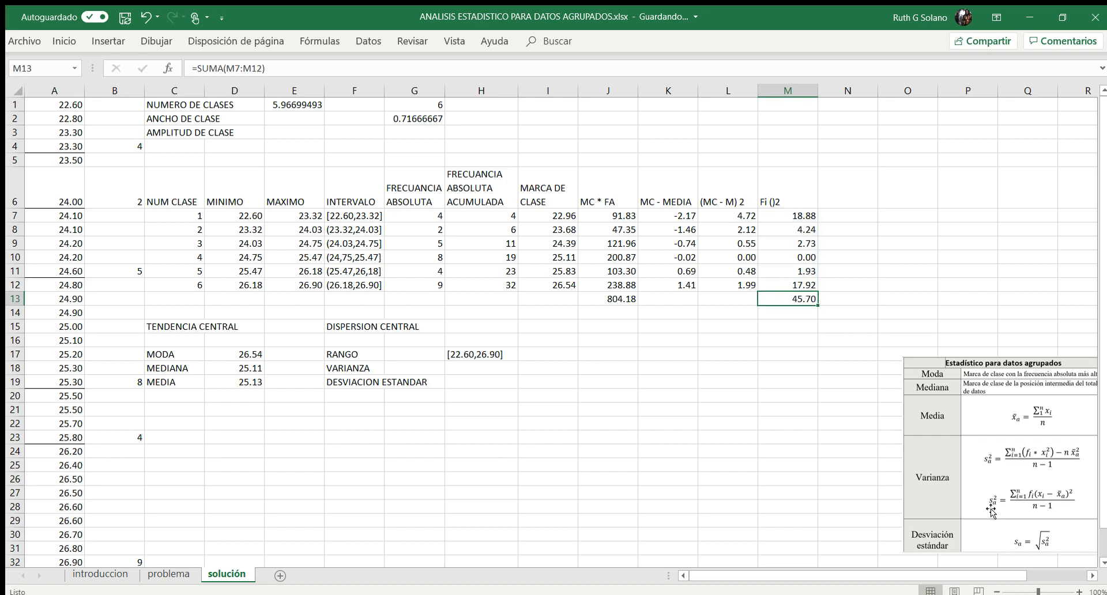
Step: Reference the weighted squared deviation total in the VARIANZA cell H18 with the formula =M13
{"action": "key", "text": "Down"}
{"action": "key", "text": "Down"}
{"action": "key", "text": "Down"}
{"action": "key", "text": "Down"}
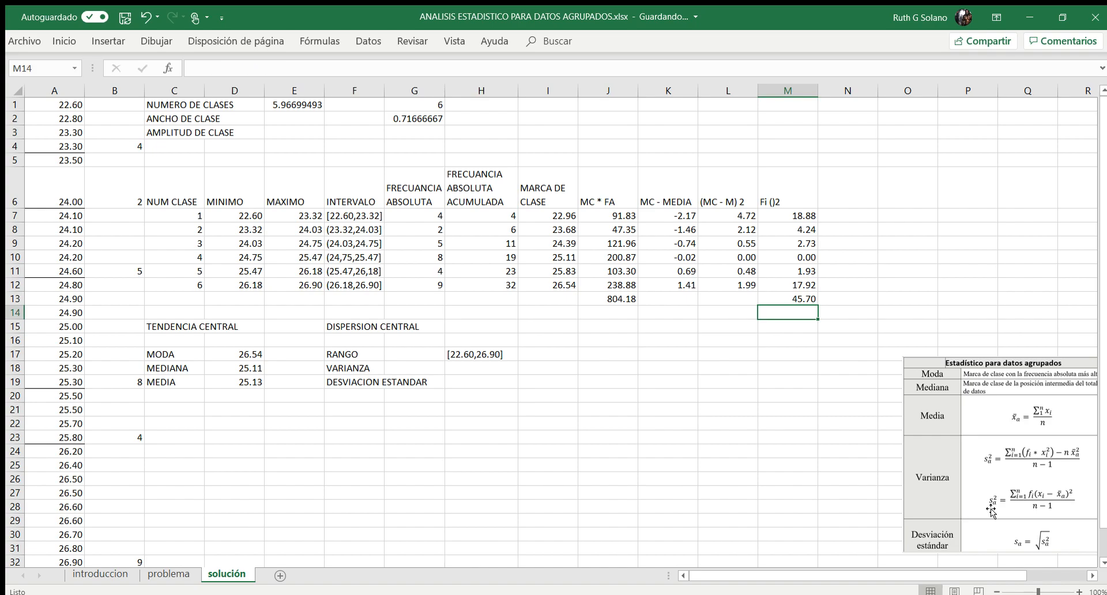
{"action": "key", "text": "Left"}
{"action": "key", "text": "Return"}
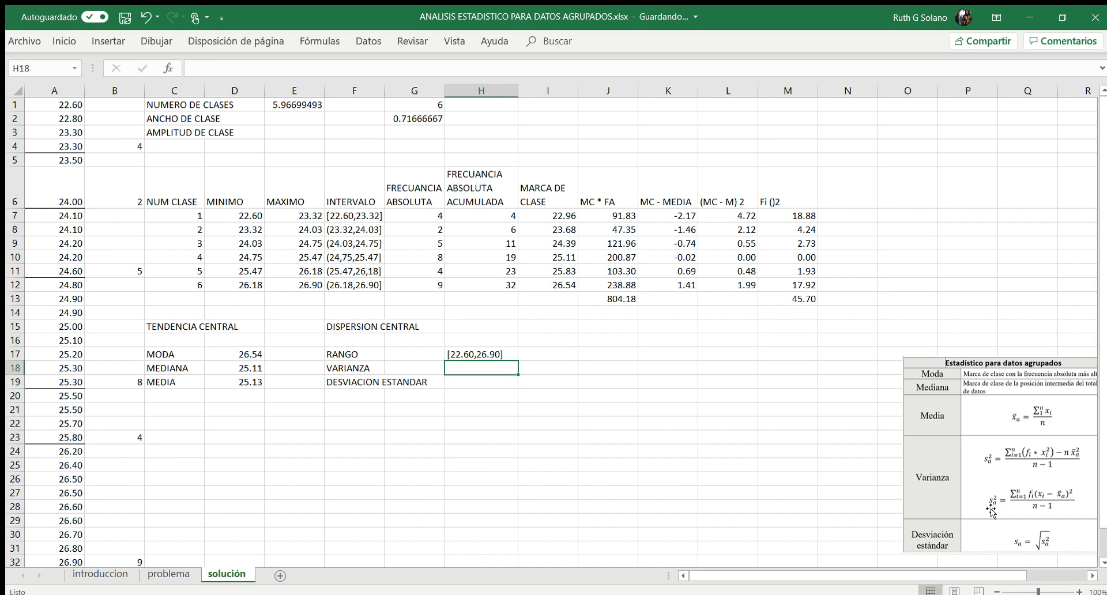
{"action": "type", "text": "="}
{"action": "key", "text": "Right"}
{"action": "key", "text": "Right"}
{"action": "key", "text": "Right"}
{"action": "key", "text": "Right"}
{"action": "key", "text": "Right"}
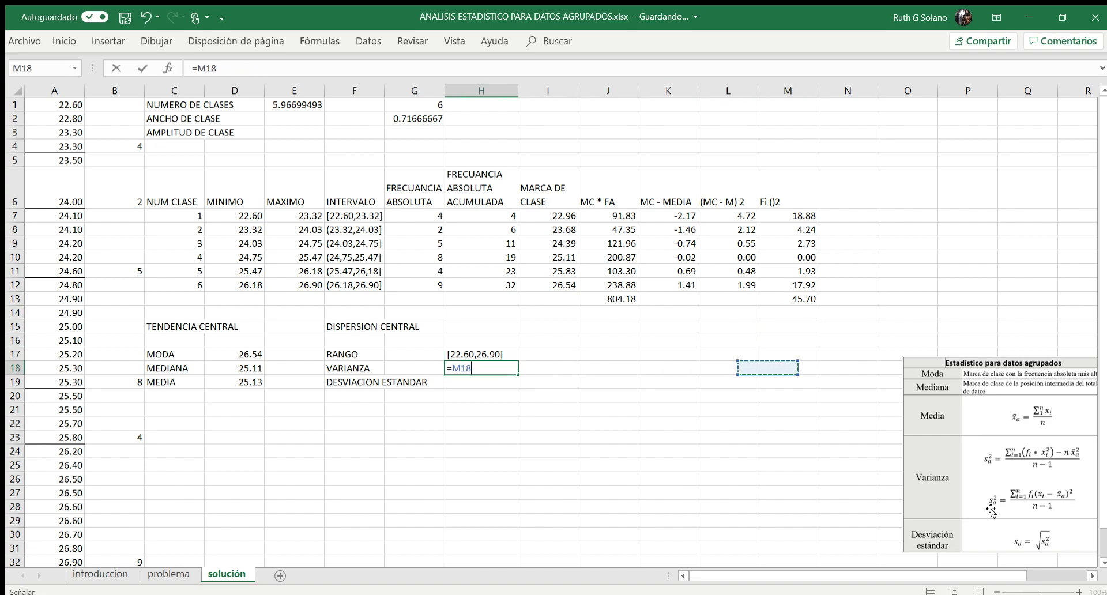
{"action": "key", "text": "Up"}
{"action": "key", "text": "Up"}
{"action": "key", "text": "Up"}
{"action": "key", "text": "Up"}
{"action": "key", "text": "Up"}
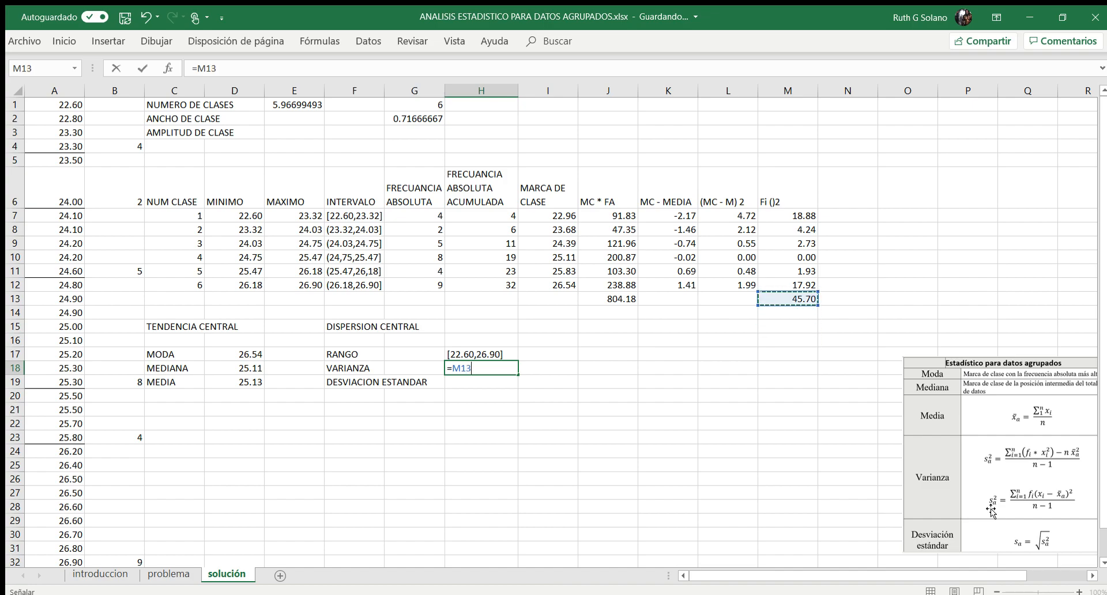
Step: Enlarge the statistics formula image to examine the variance formula, and shrink it back clear of column M
{"action": "left_click", "coordinate": [917, 371]}
{"action": "left_click_drag", "start_coordinate": [904, 358], "coordinate": [707, 204]}
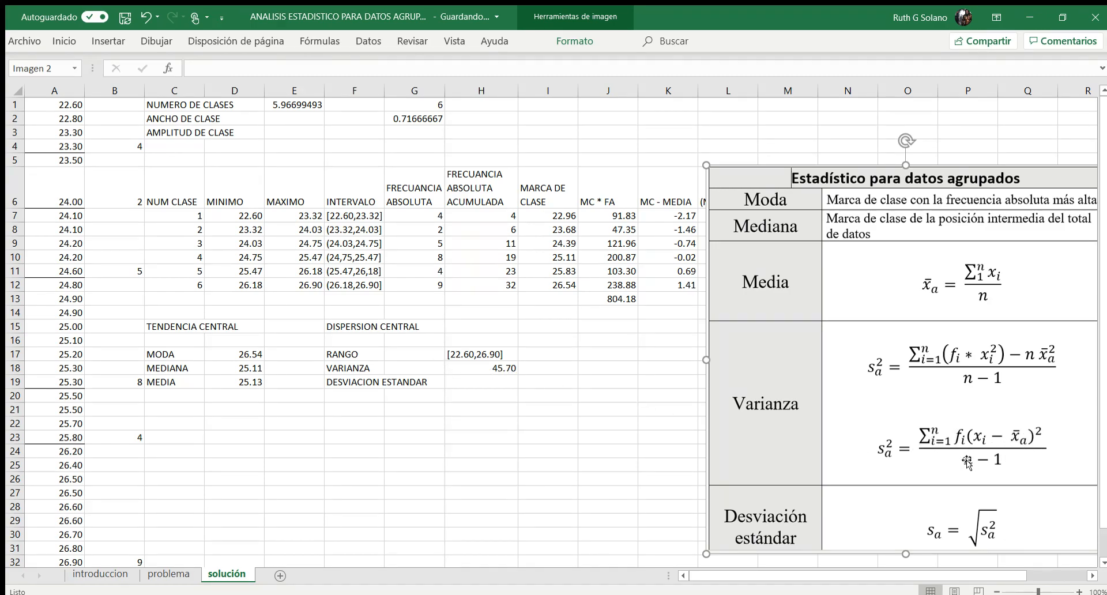
{"action": "left_click", "coordinate": [608, 366]}
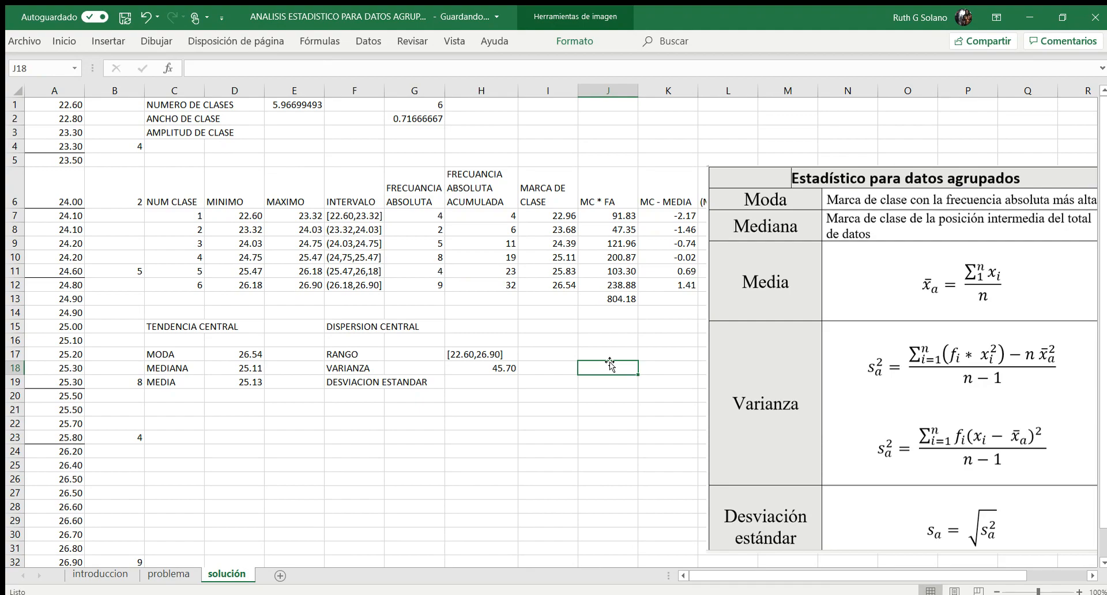
{"action": "left_click", "coordinate": [732, 178]}
{"action": "left_click_drag", "start_coordinate": [708, 165], "coordinate": [876, 303]}
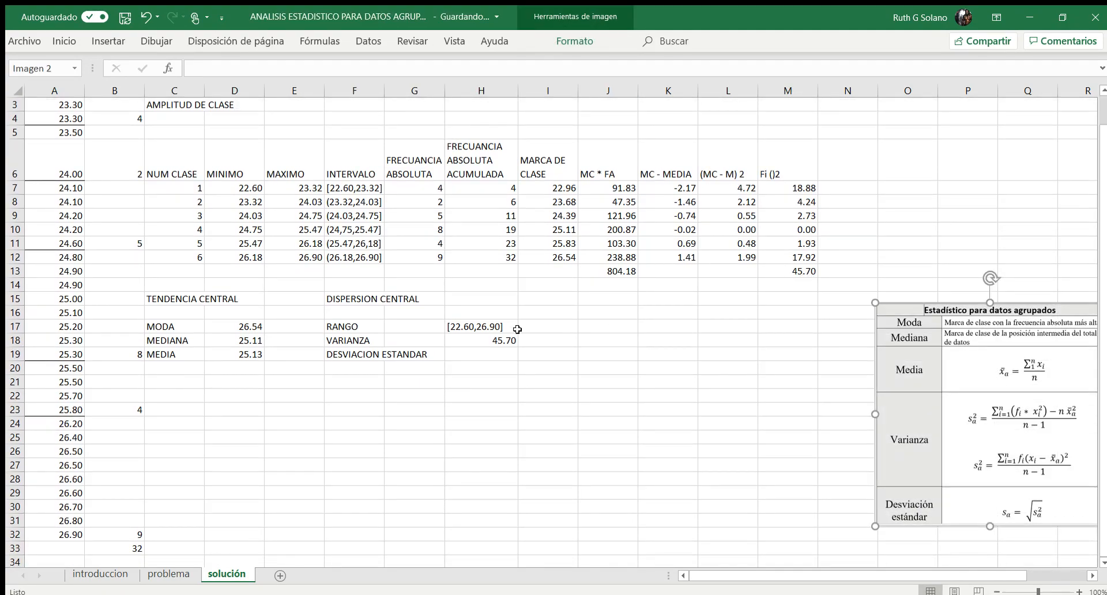
Step: Calculate the variance in H18 with the formula =M13/31
{"action": "left_click", "coordinate": [488, 335]}
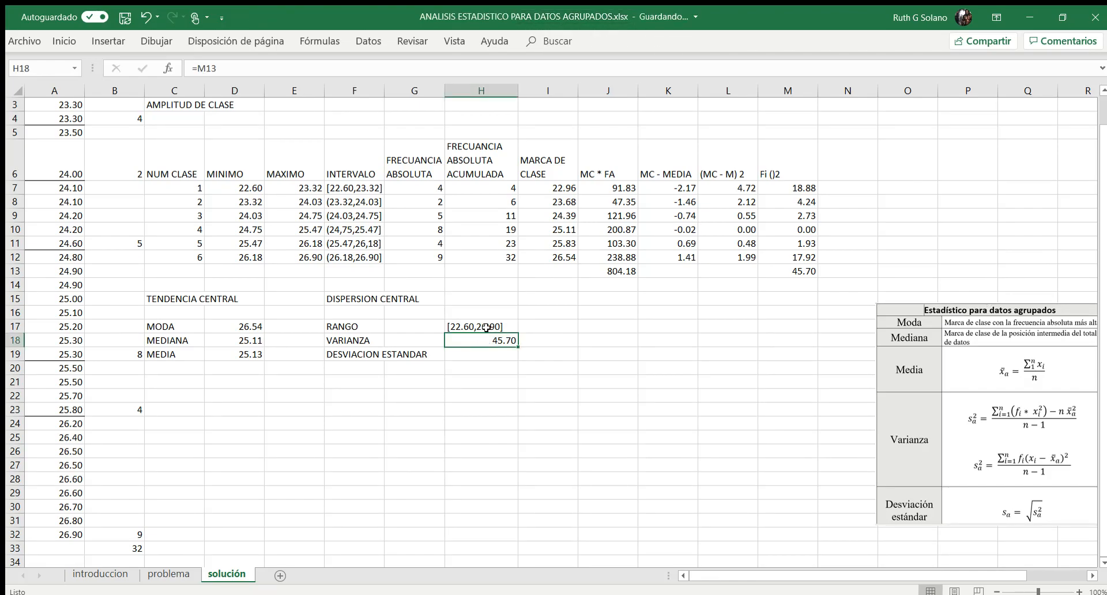
{"action": "type", "text": "="}
{"action": "key", "text": "Right"}
{"action": "key", "text": "Right"}
{"action": "key", "text": "Right"}
{"action": "key", "text": "Right"}
{"action": "key", "text": "Right"}
{"action": "key", "text": "Up"}
{"action": "key", "text": "Up"}
{"action": "key", "text": "Up"}
{"action": "key", "text": "Up"}
{"action": "key", "text": "Up"}
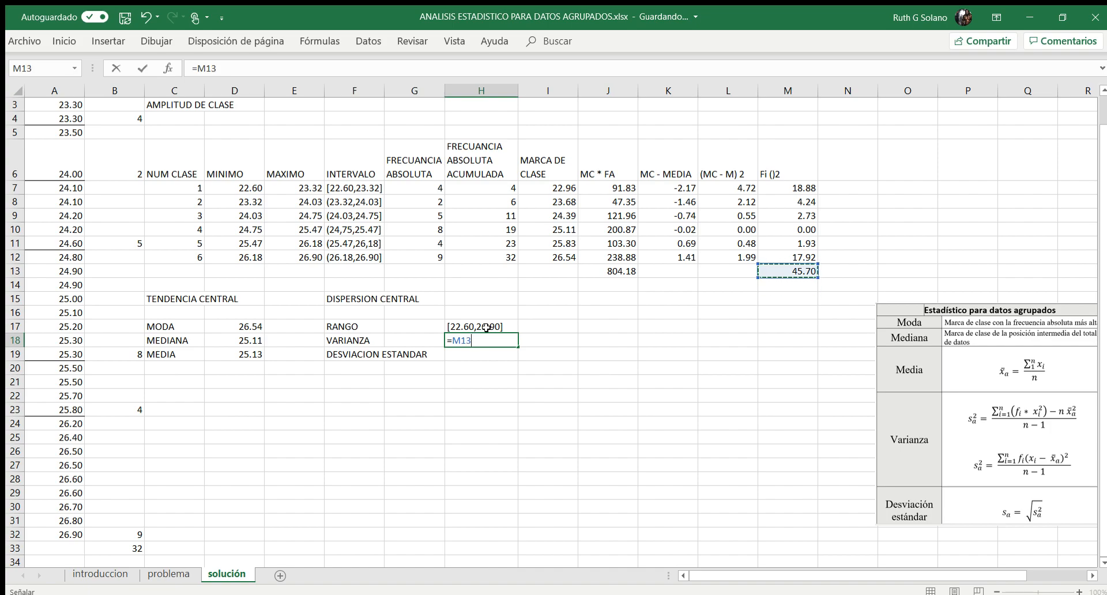
{"action": "type", "text": "/31"}
{"action": "key", "text": "Return"}
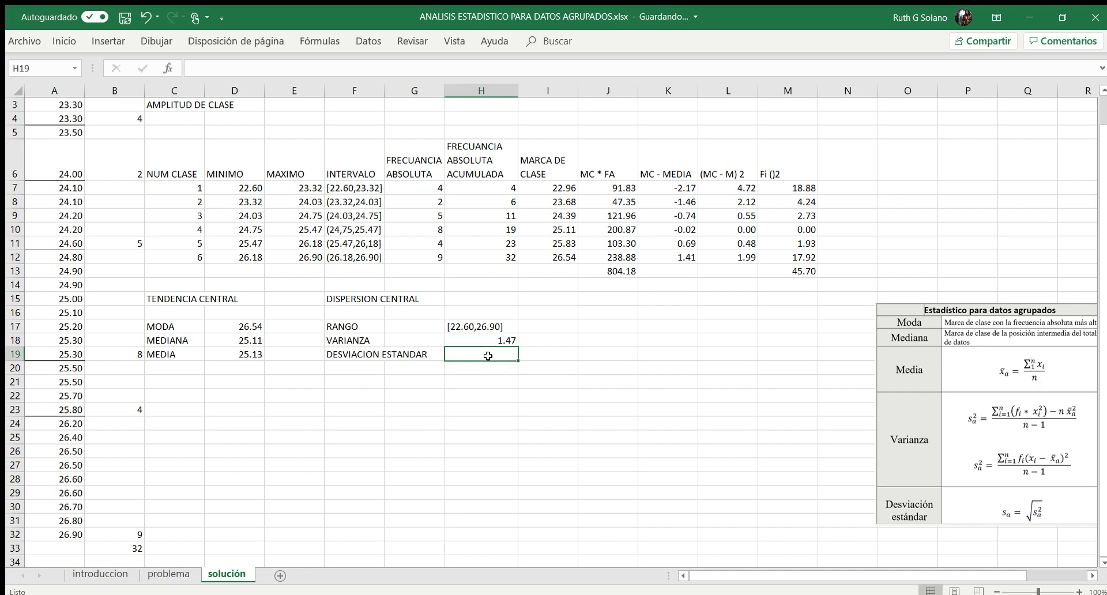
Step: Calculate the standard deviation in H19 as the square root of the variance with the formula =RAIZ(H18)
{"action": "type", "text": "="}
{"action": "type", "text": "RAZI"}
{"action": "type", "text": "ZA"}
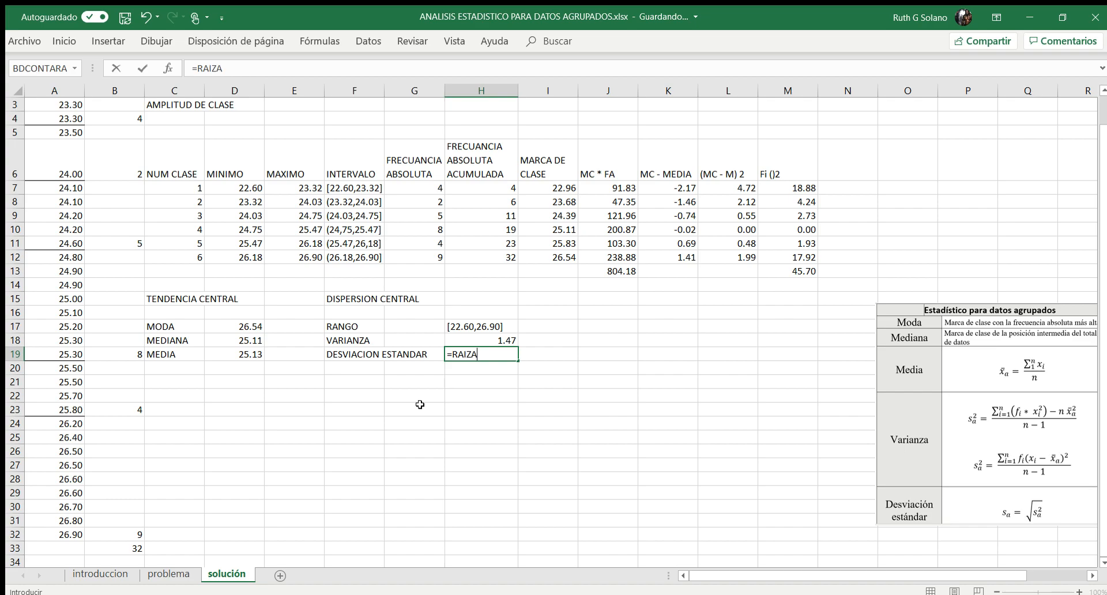
{"action": "key", "text": "BackSpace"}
{"action": "key", "text": "BackSpace"}
{"action": "type", "text": "Z("}
{"action": "key", "text": "Up"}
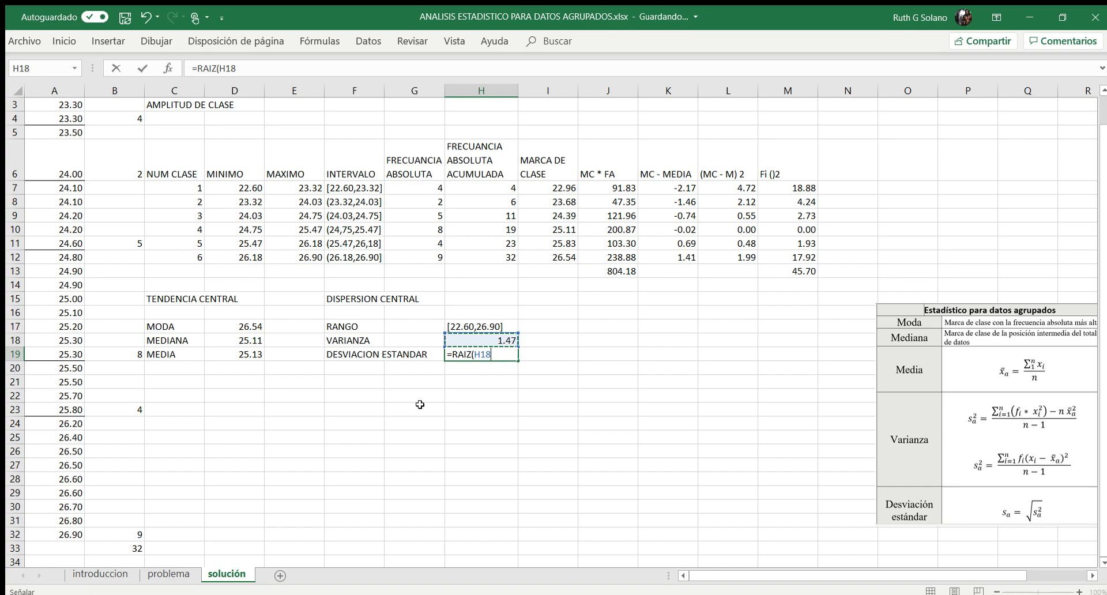
{"action": "type", "text": ")"}
{"action": "key", "text": "Return"}
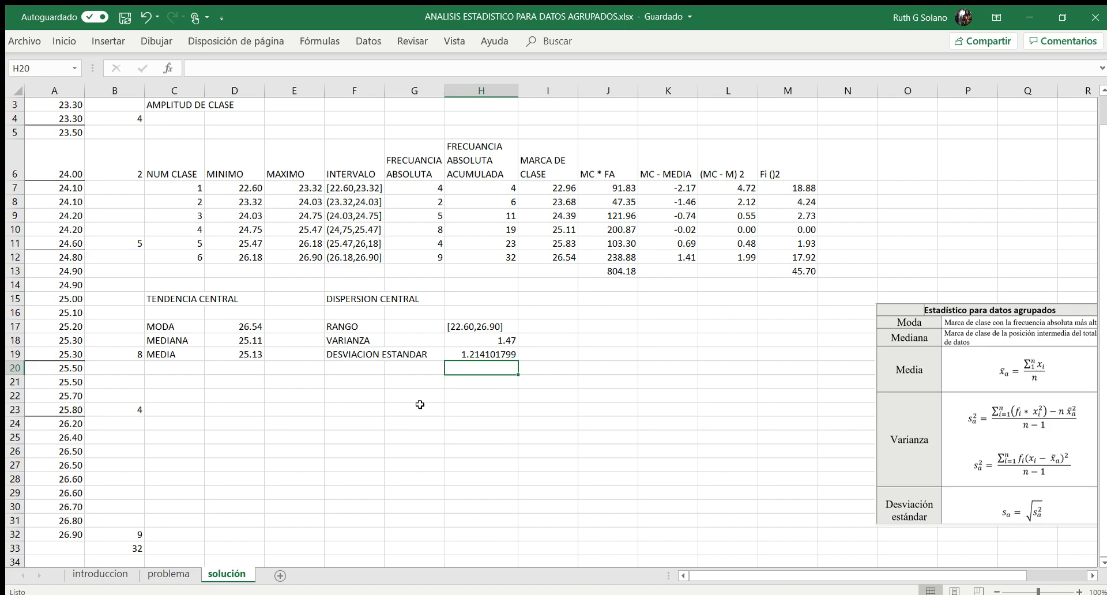
Step: Format the variance and standard deviation in H18 and H19 to show two decimal places
{"action": "left_click_drag", "start_coordinate": [505, 339], "coordinate": [495, 354]}
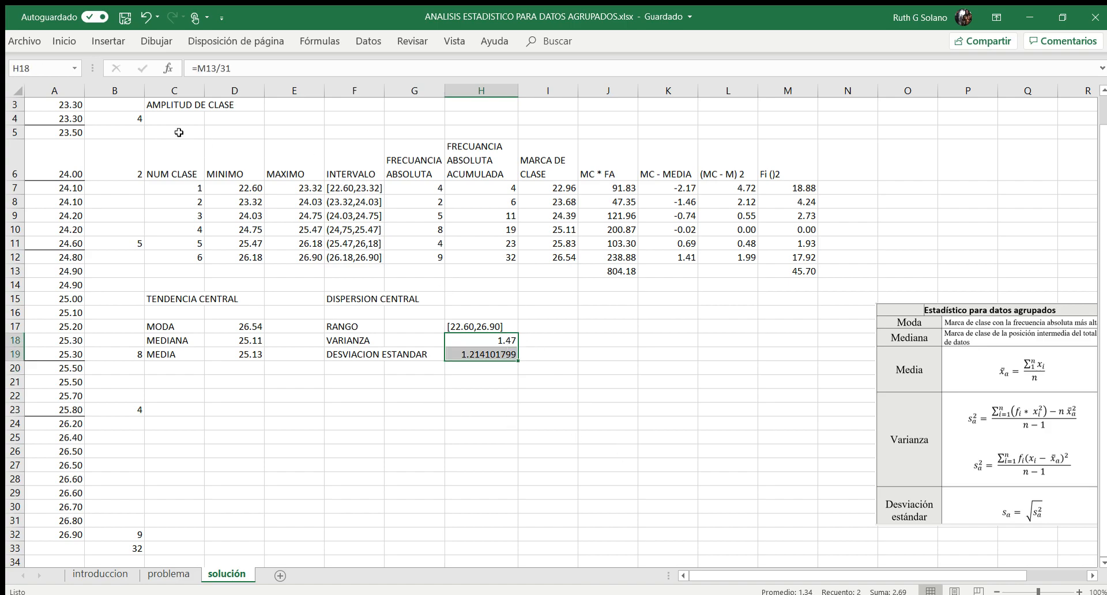
{"action": "left_click", "coordinate": [64, 41]}
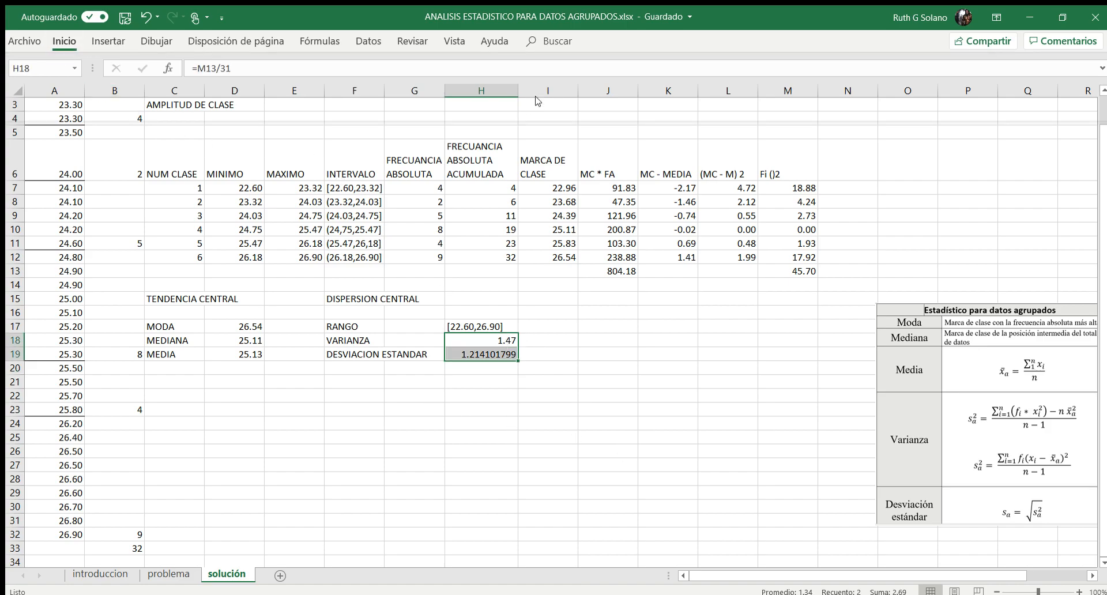
{"action": "left_click", "coordinate": [565, 94]}
{"action": "left_click", "coordinate": [564, 94]}
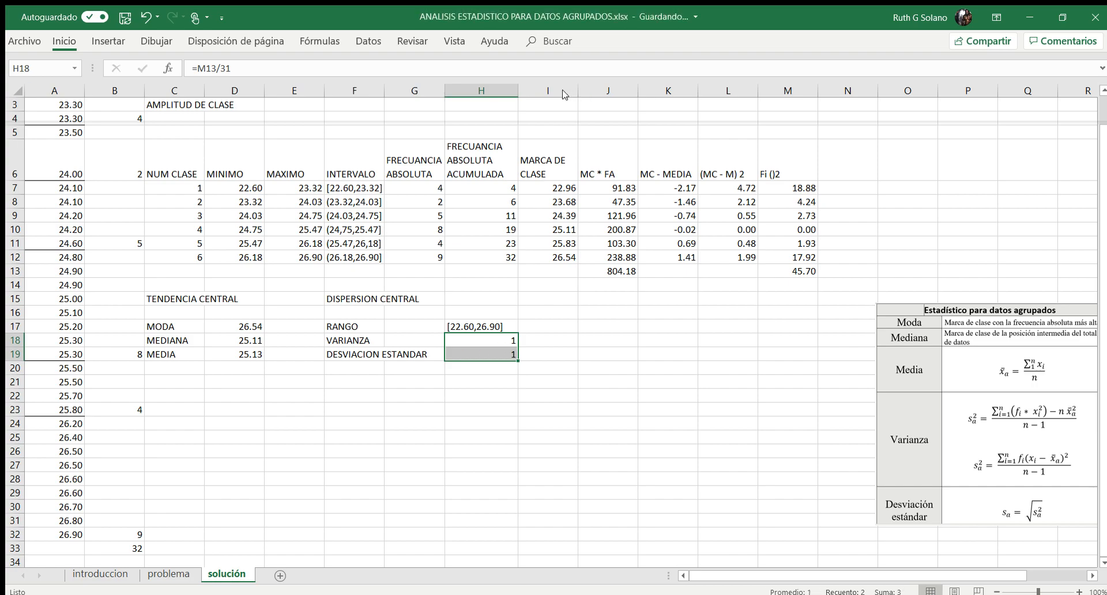
{"action": "left_click", "coordinate": [549, 92]}
{"action": "left_click", "coordinate": [575, 359]}
{"action": "left_click", "coordinate": [625, 436]}
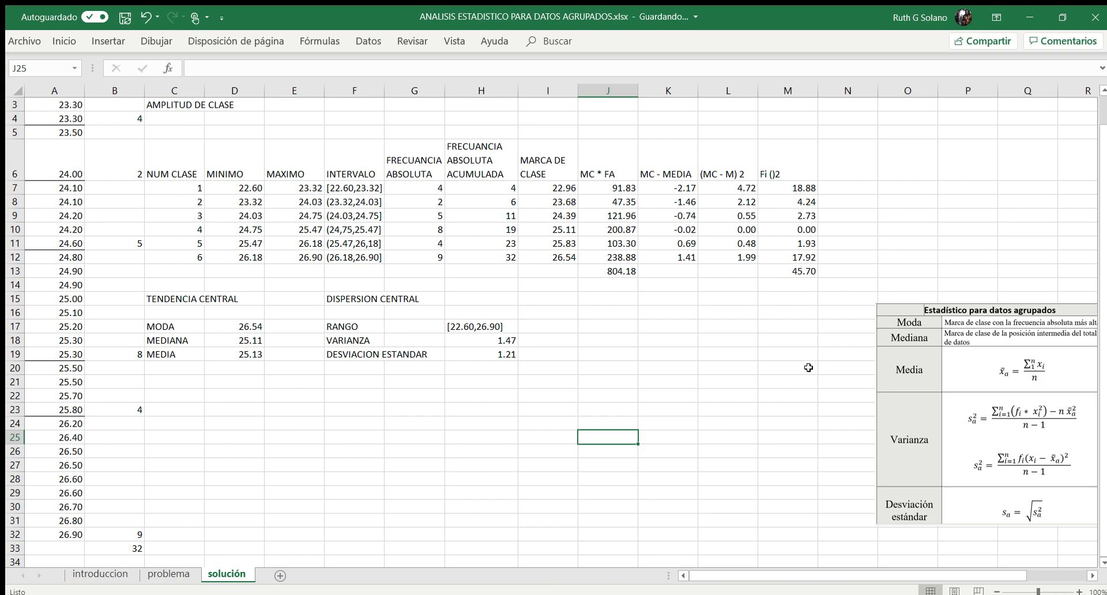
Step: Enlarge the statistics formula image so it starts around column N, row 12, and deselect it
{"action": "left_click", "coordinate": [888, 327]}
{"action": "left_click_drag", "start_coordinate": [875, 303], "coordinate": [825, 254]}
{"action": "left_click", "coordinate": [559, 493]}
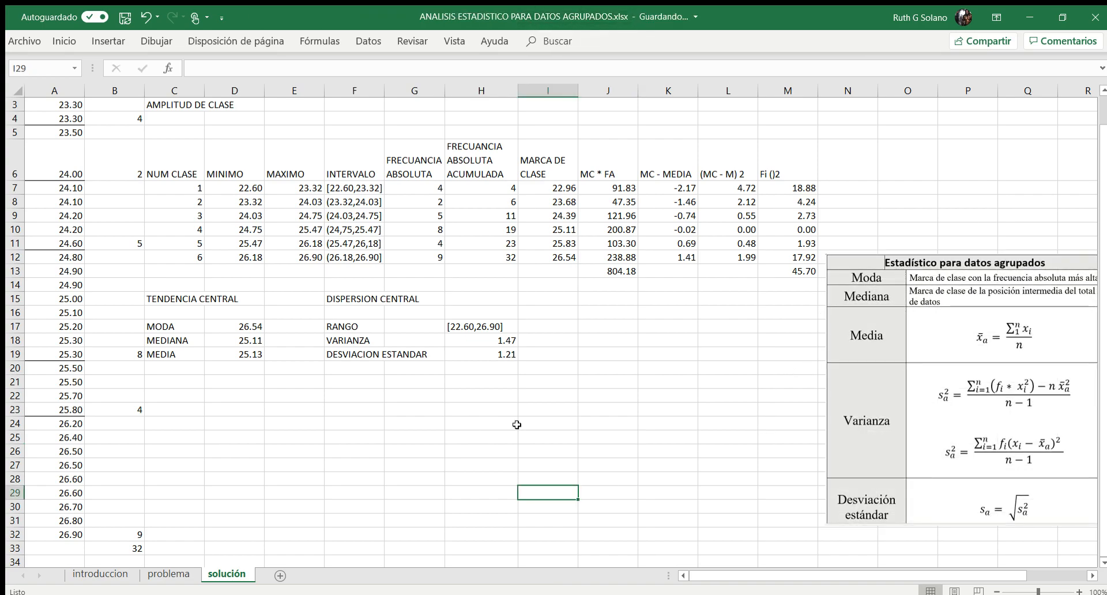
Step: Check the problem statement in the problema sheet and return to the solución sheet
{"action": "key", "text": "Left"}
{"action": "key", "text": "Left"}
{"action": "key", "text": "Left"}
{"action": "key", "text": "Left"}
{"action": "key", "text": "Left"}
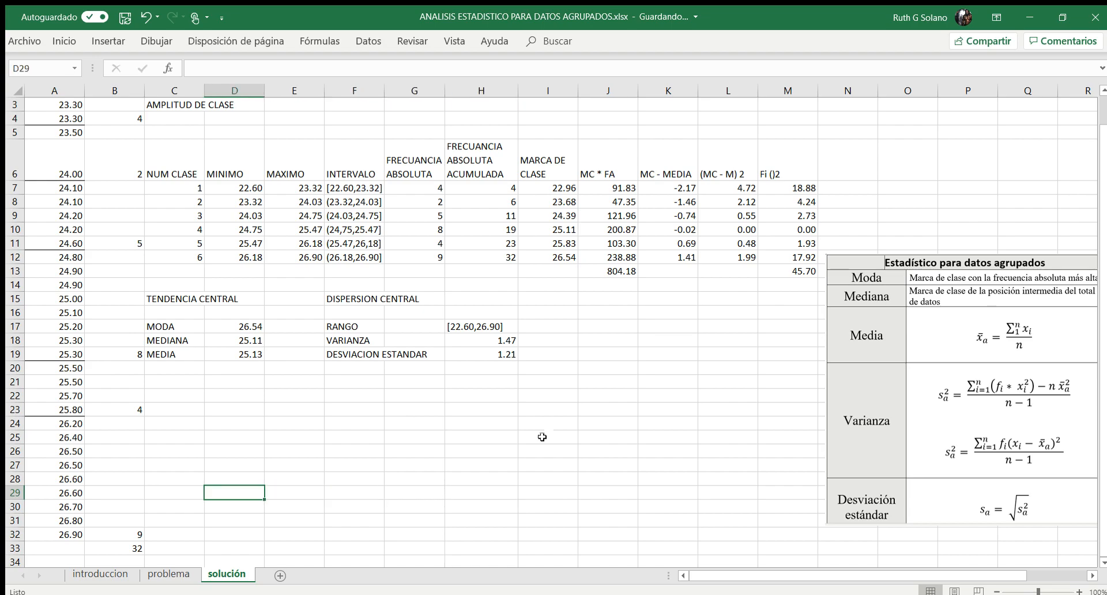
{"action": "left_click", "coordinate": [172, 574]}
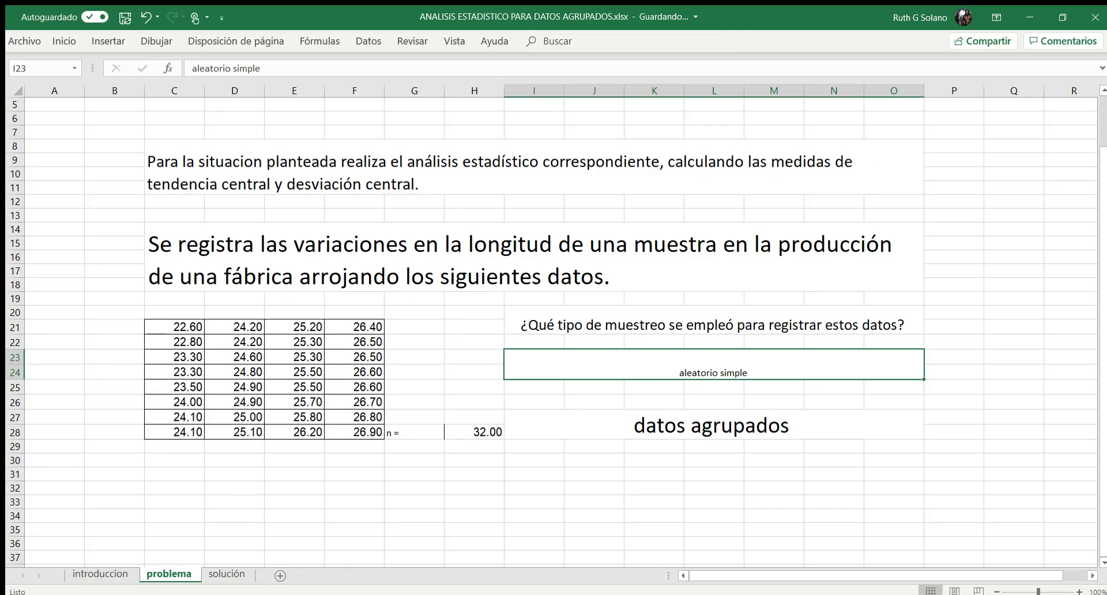
{"action": "left_click", "coordinate": [227, 574]}
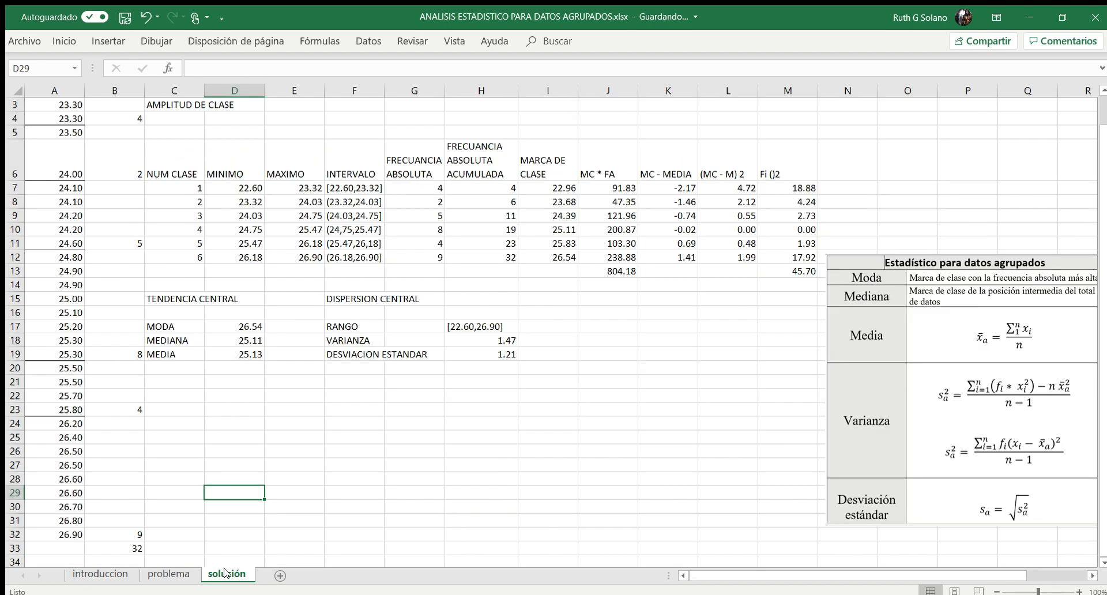
Step: Review the mode, median and mean results under TENDENCIA CENTRAL in rows 17 to 19
{"action": "left_click", "coordinate": [346, 420]}
{"action": "key", "text": "Left"}
{"action": "key", "text": "Left"}
{"action": "key", "text": "Up"}
{"action": "key", "text": "Up"}
{"action": "key", "text": "Up"}
{"action": "key", "text": "Up"}
{"action": "key", "text": "Up"}
{"action": "key", "text": "Up"}
{"action": "key", "text": "Up"}
{"action": "key", "text": "Up"}
{"action": "key", "text": "Left"}
{"action": "key", "text": "Up"}
{"action": "key", "text": "Down"}
{"action": "key", "text": "Down"}
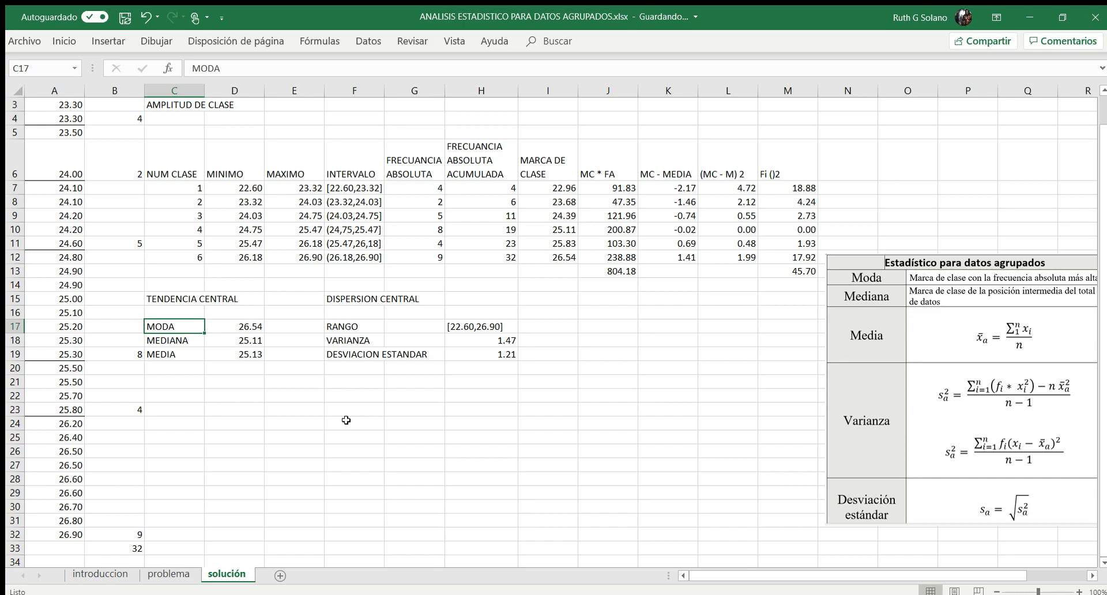
{"action": "key", "text": "Right"}
{"action": "key", "text": "Down"}
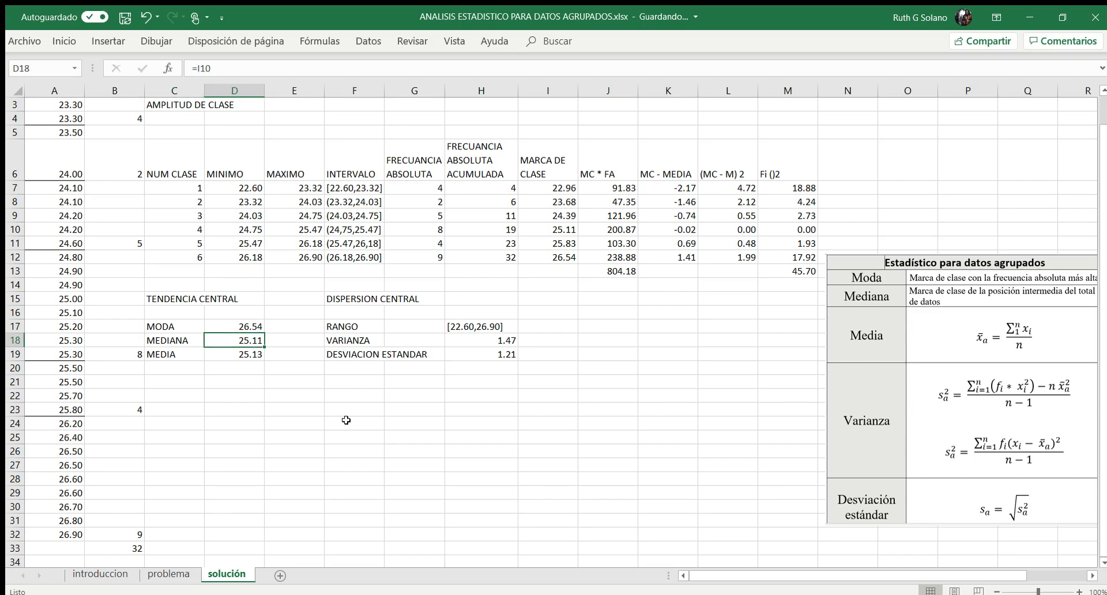
{"action": "key", "text": "Down"}
Step: Review the range, variance and standard deviation results under DISPERSION CENTRAL in H17 to H19
{"action": "key", "text": "Right"}
{"action": "key", "text": "Right"}
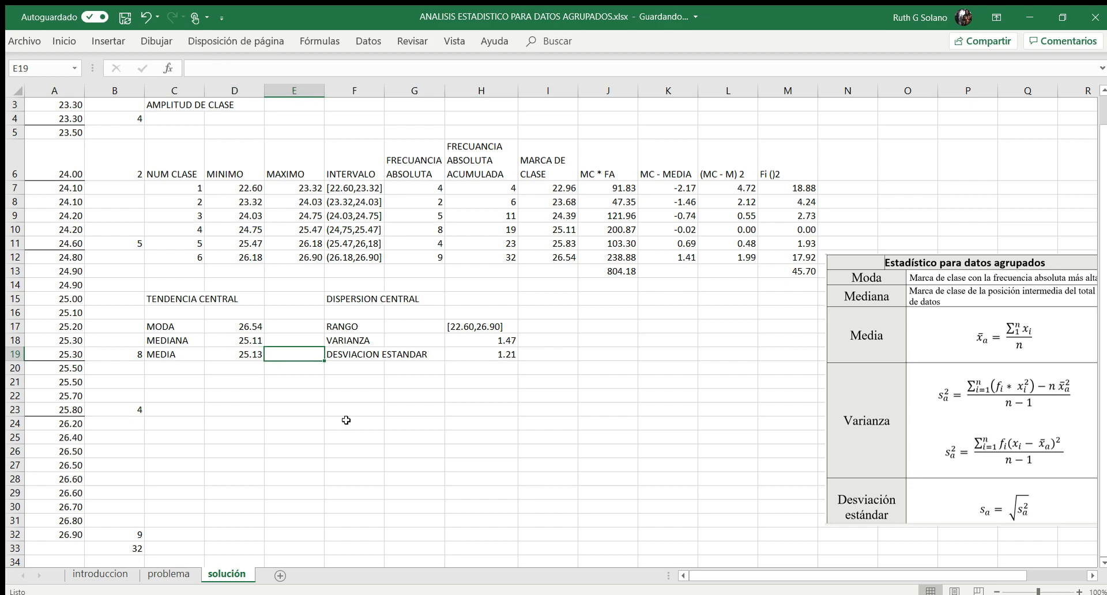
{"action": "key", "text": "Up"}
{"action": "key", "text": "Up"}
{"action": "key", "text": "Right"}
{"action": "key", "text": "Right"}
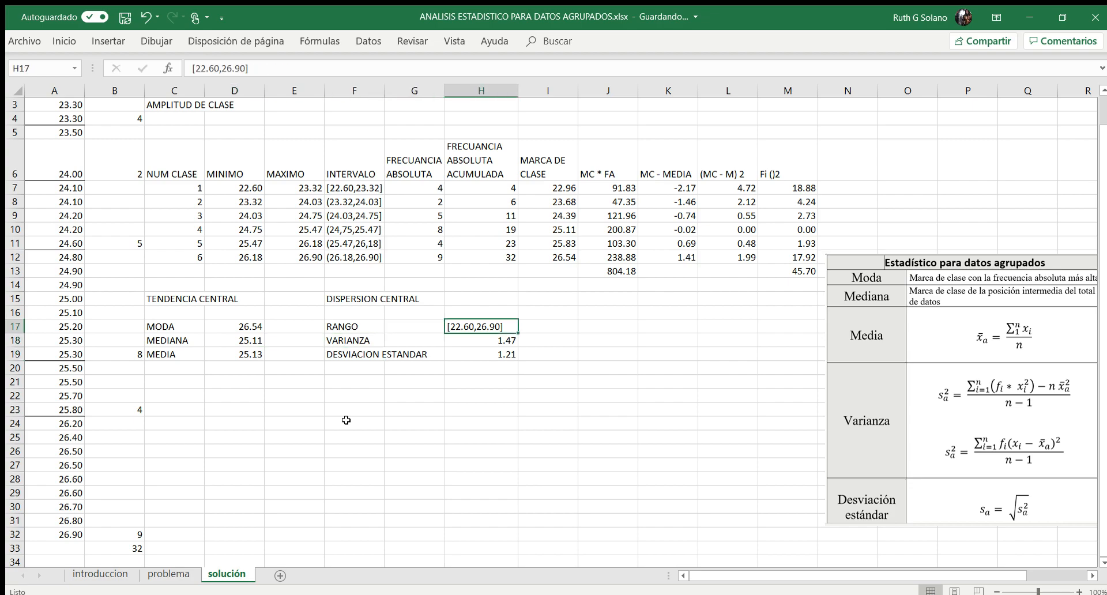
{"action": "key", "text": "Down"}
{"action": "key", "text": "Down"}
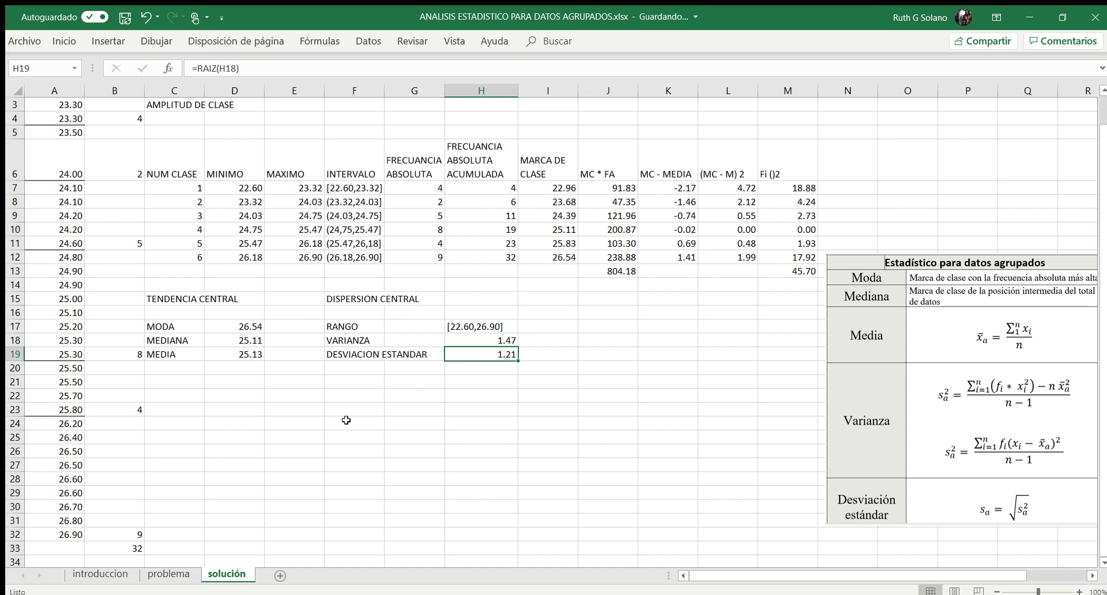
{"action": "key", "text": "Down"}
{"action": "key", "text": "Down"}
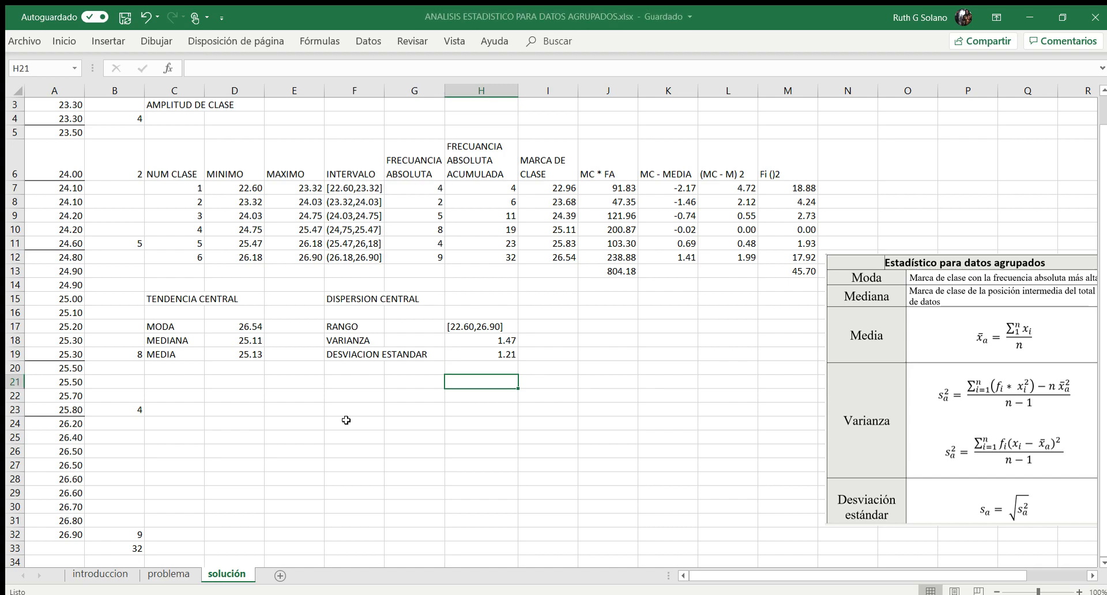